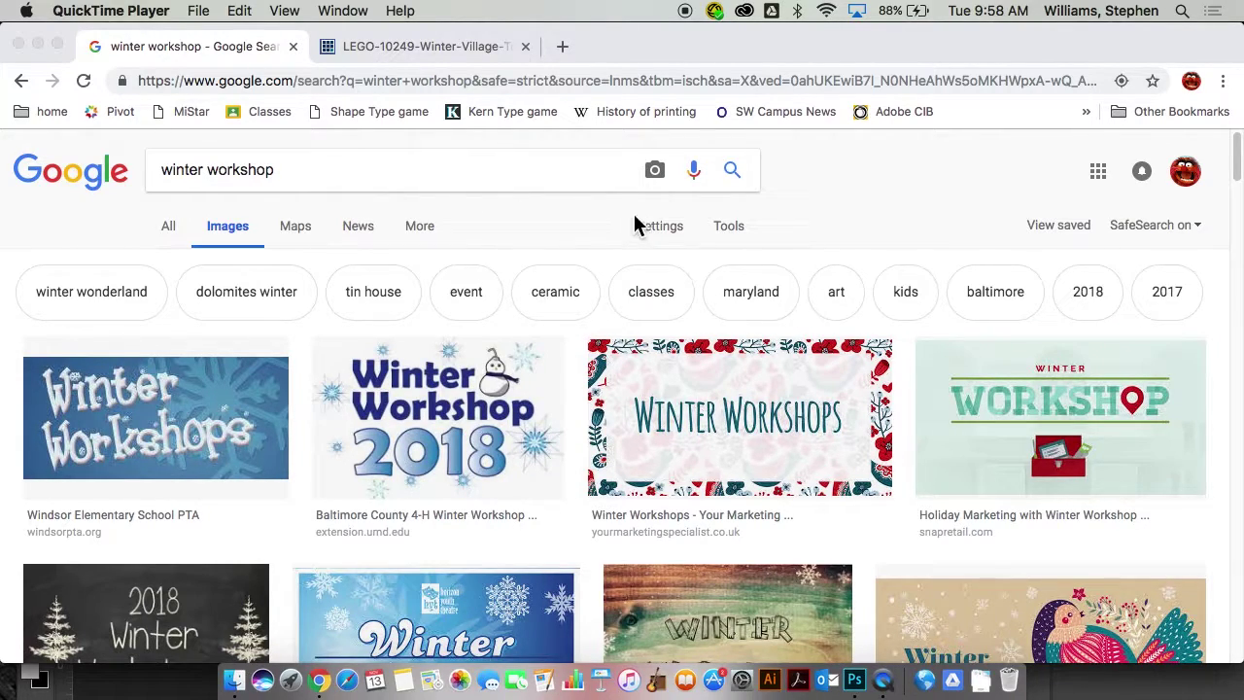
# Step: Filter the winter workshop image results to large images only
pyautogui.click(731, 235)
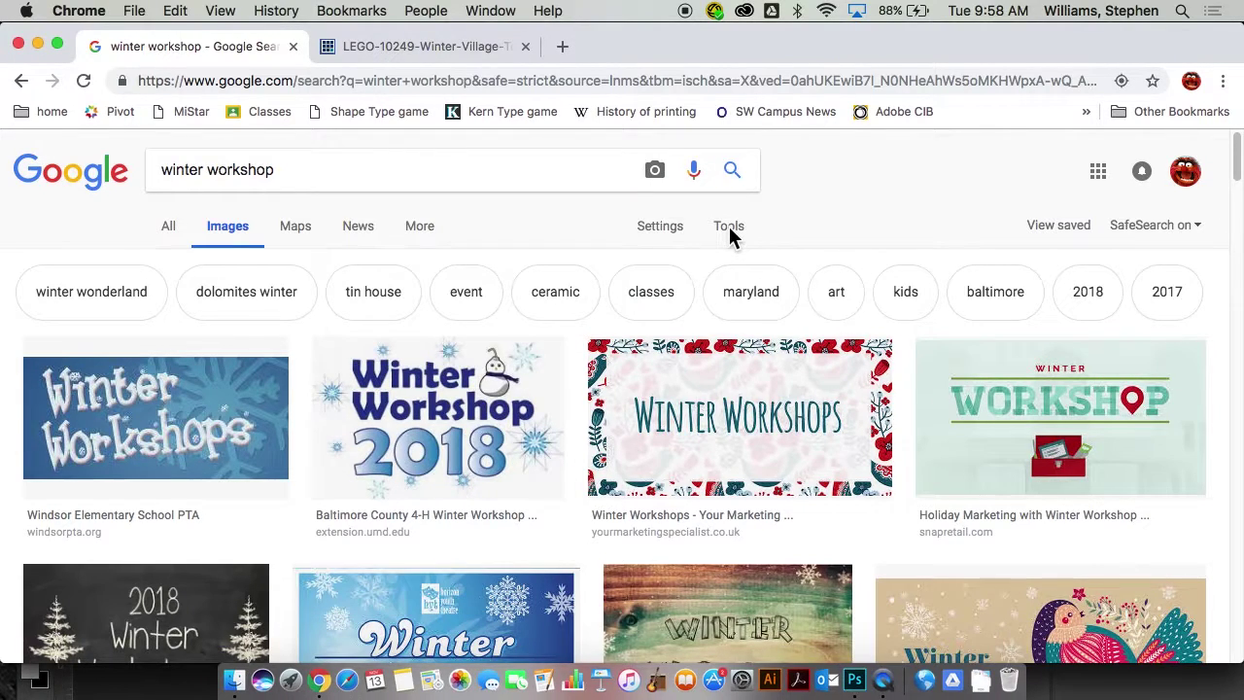
pyautogui.click(731, 235)
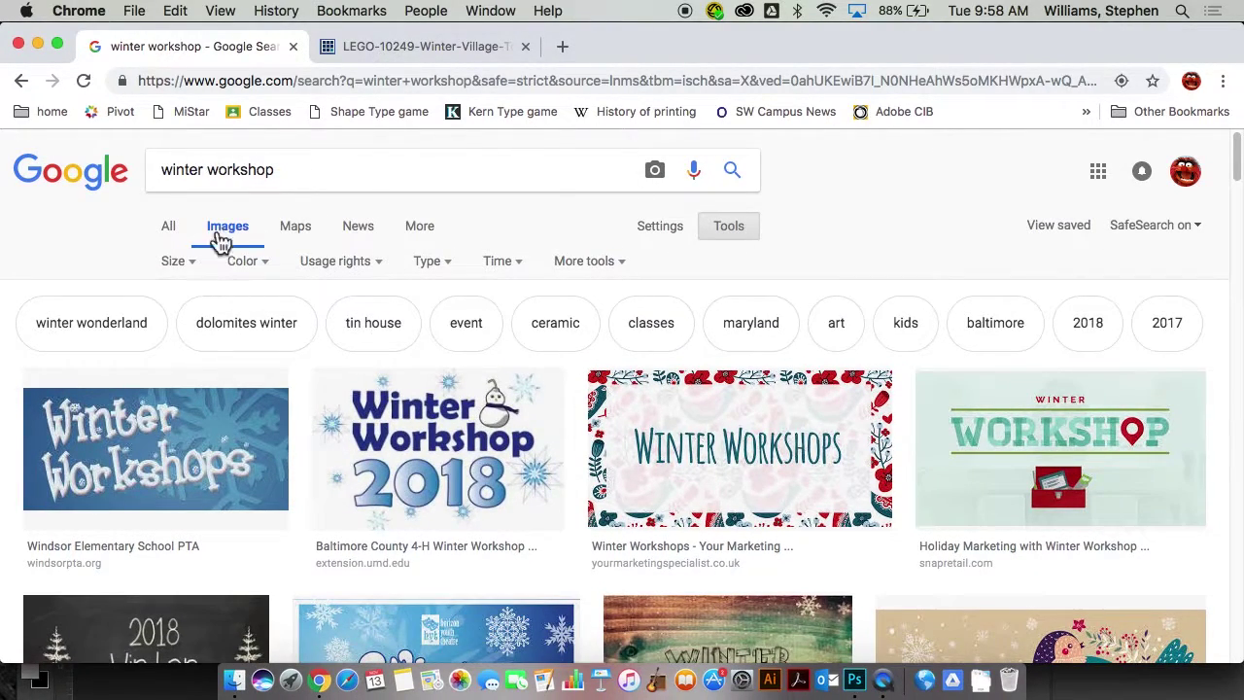
pyautogui.click(194, 267)
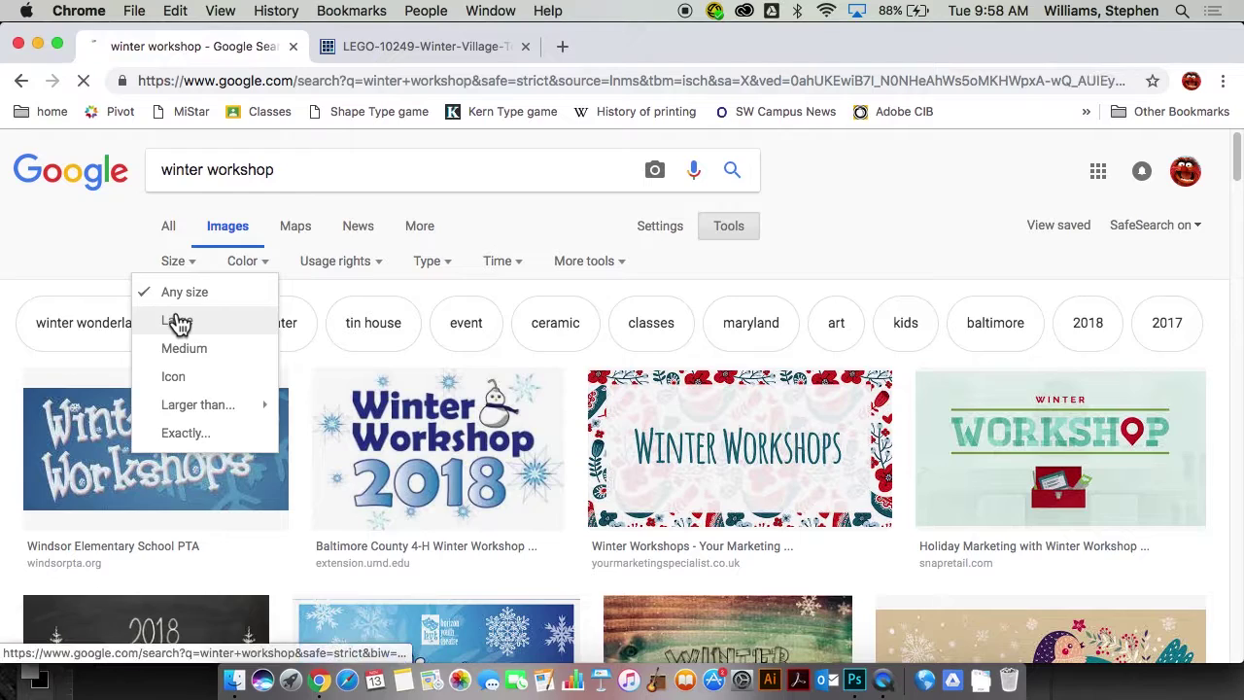
pyautogui.click(177, 320)
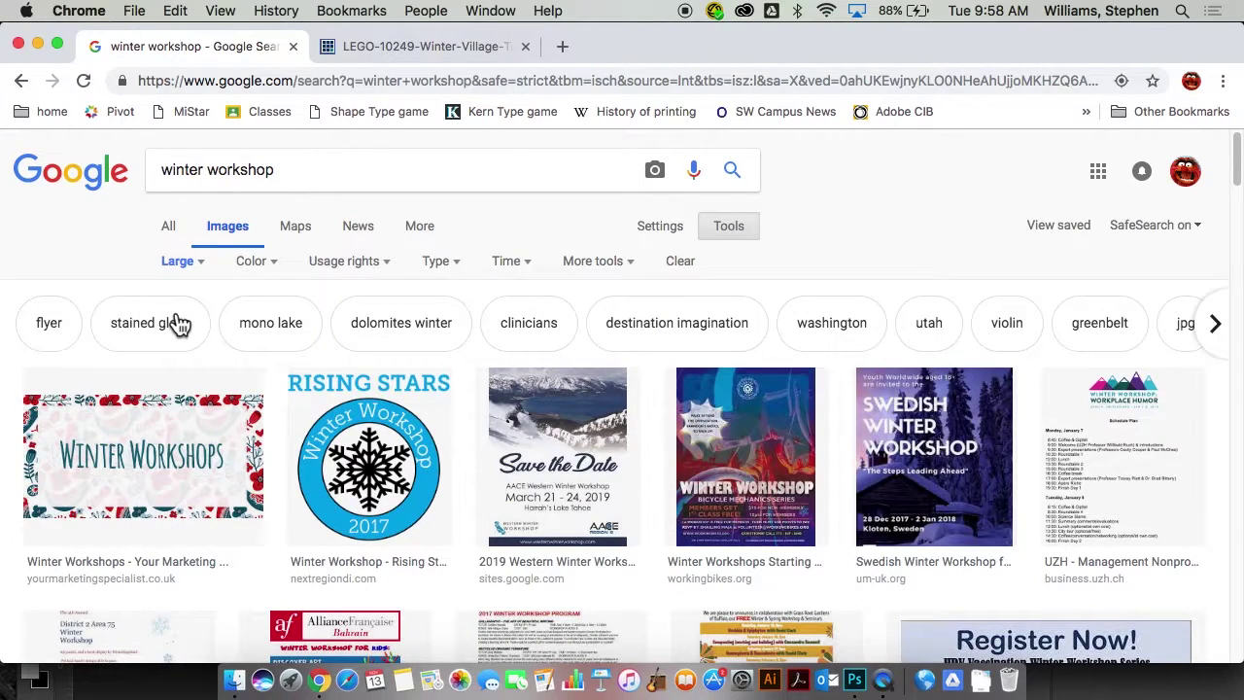
# Step: Open the full-size image of the floral-bordered Winter Workshops result in its own tab and display it
pyautogui.scroll(-2, 178, 324)
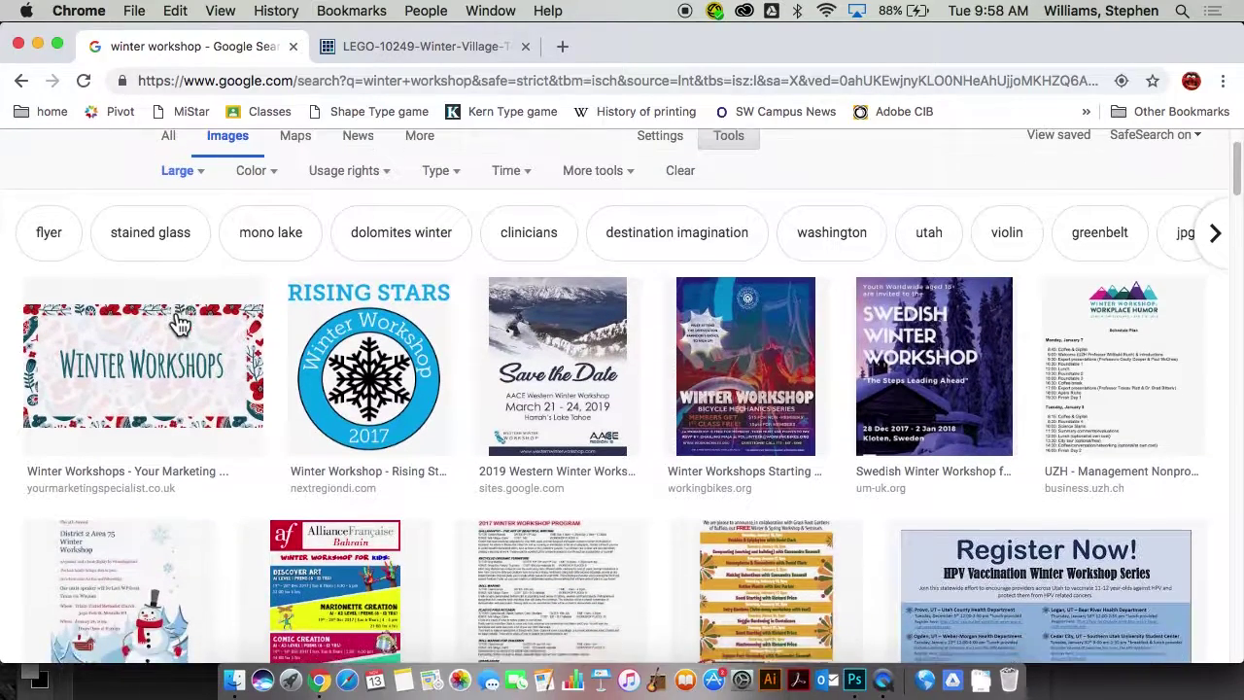
pyautogui.click(176, 377)
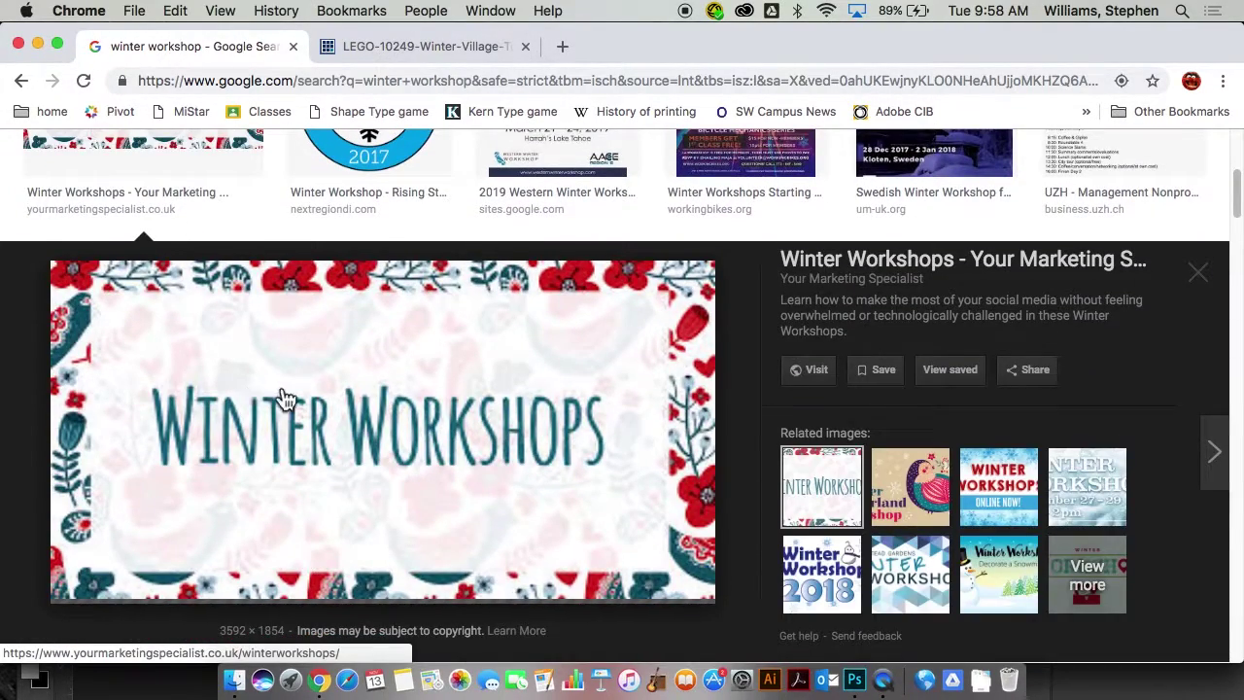
pyautogui.scroll(-2, 334, 408)
pyautogui.scroll(-1, 335, 409)
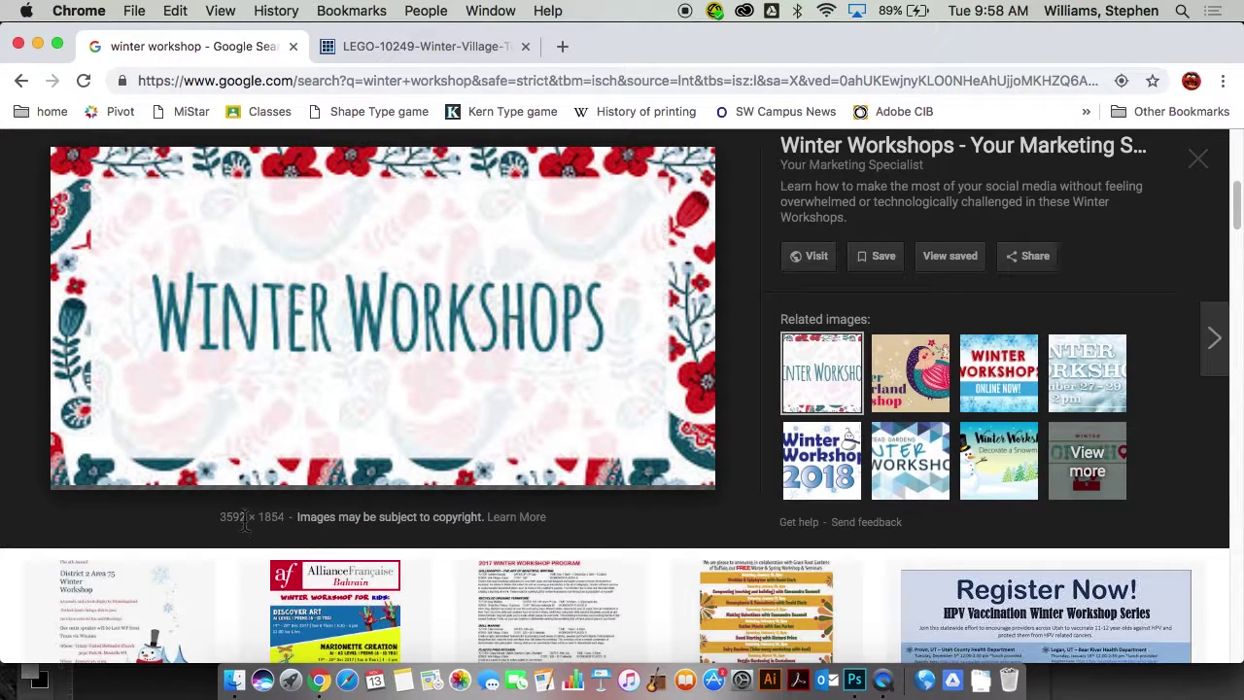
pyautogui.rightClick(388, 381)
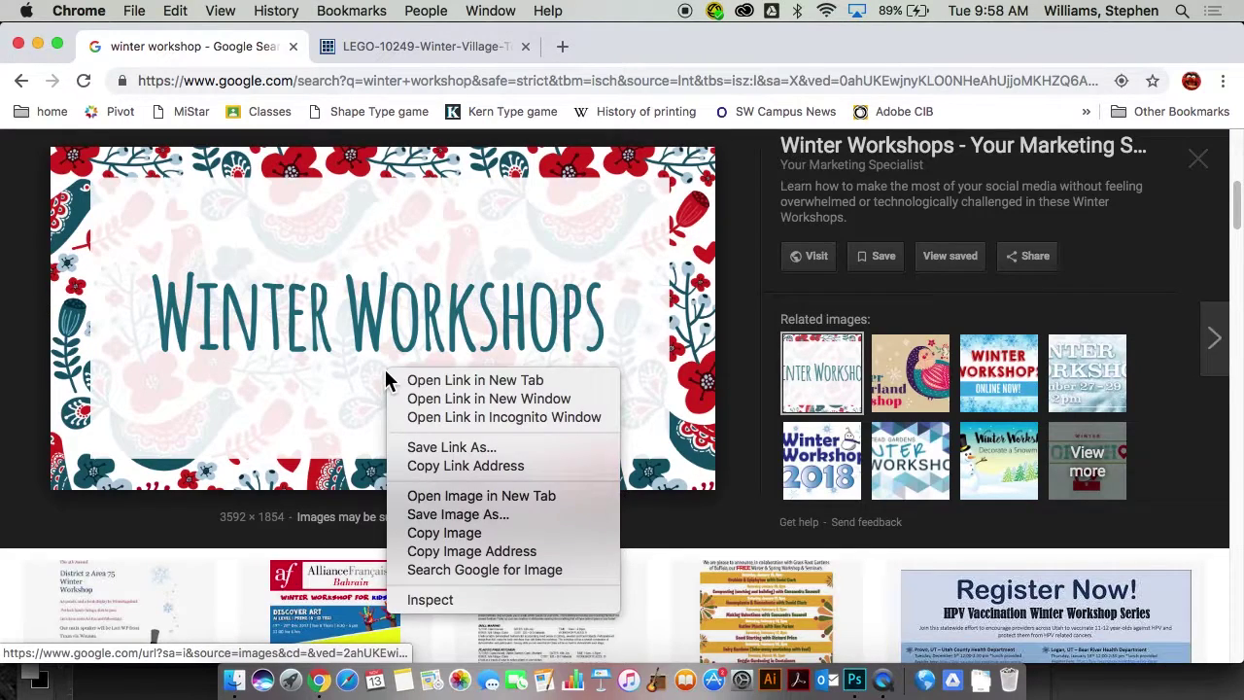
pyautogui.click(445, 496)
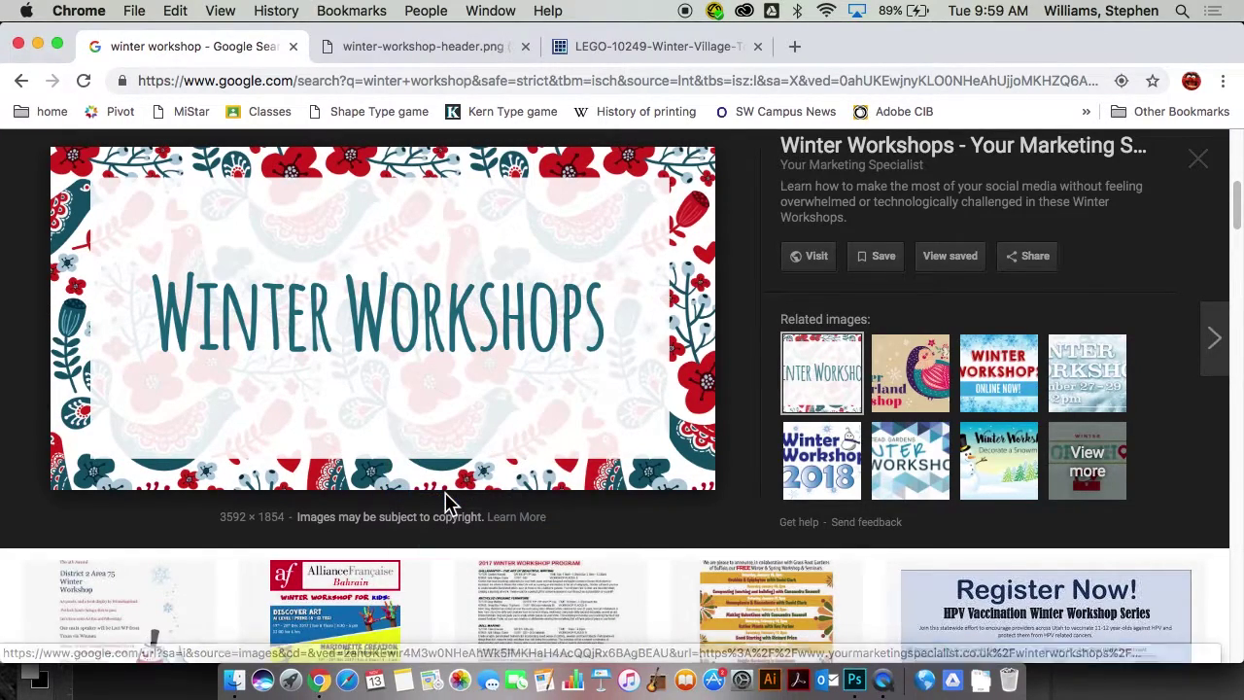
pyautogui.click(442, 49)
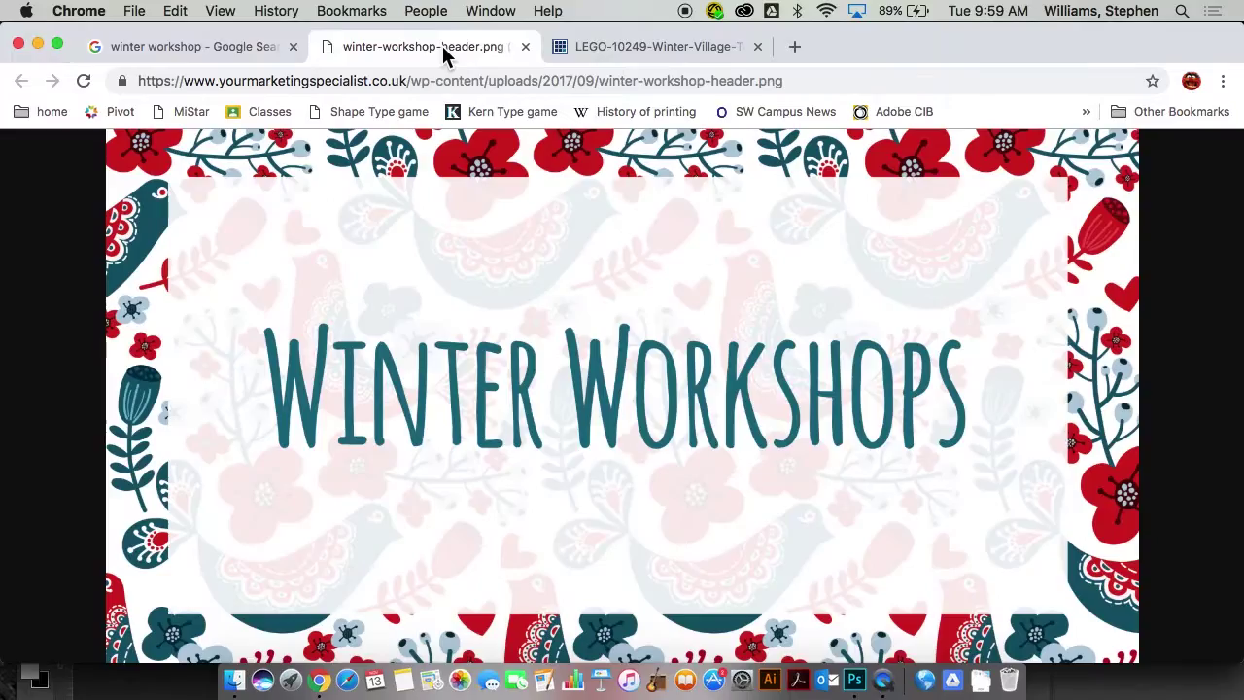
# Step: Inspect the Winter Workshops header image at actual size to judge its resolution across the lettering and border
pyautogui.click(507, 325)
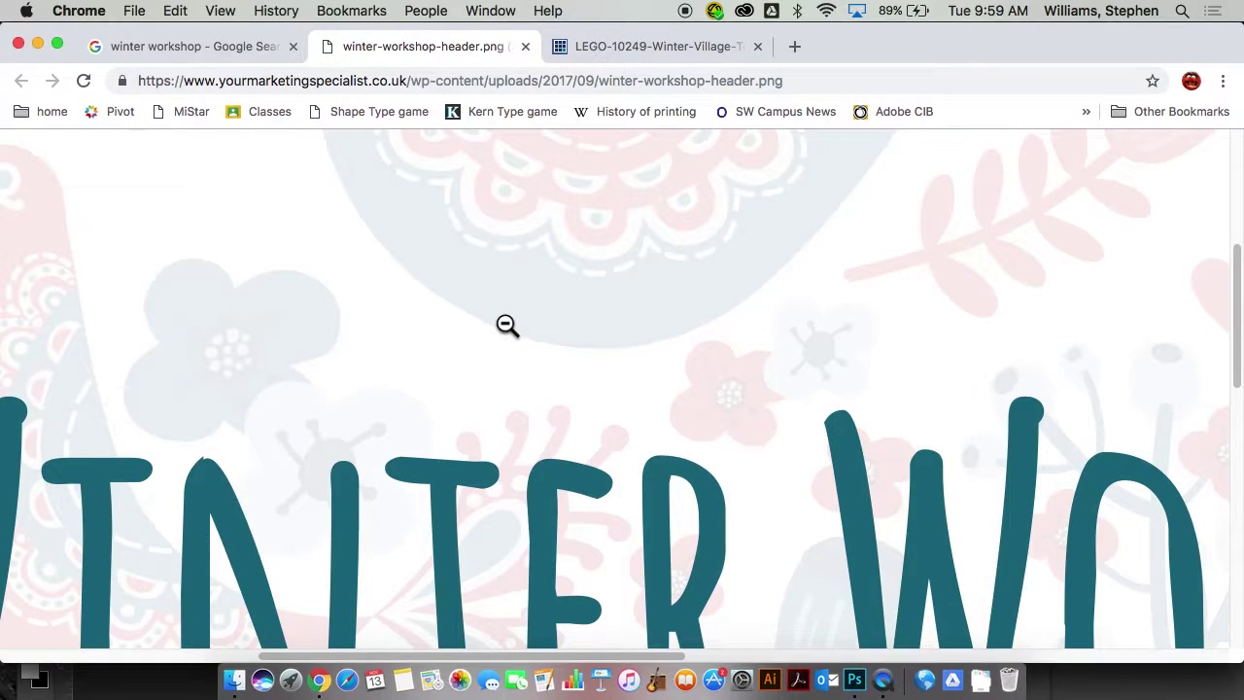
pyautogui.scroll(-5, 508, 326)
pyautogui.hscroll(-8, 507, 325)
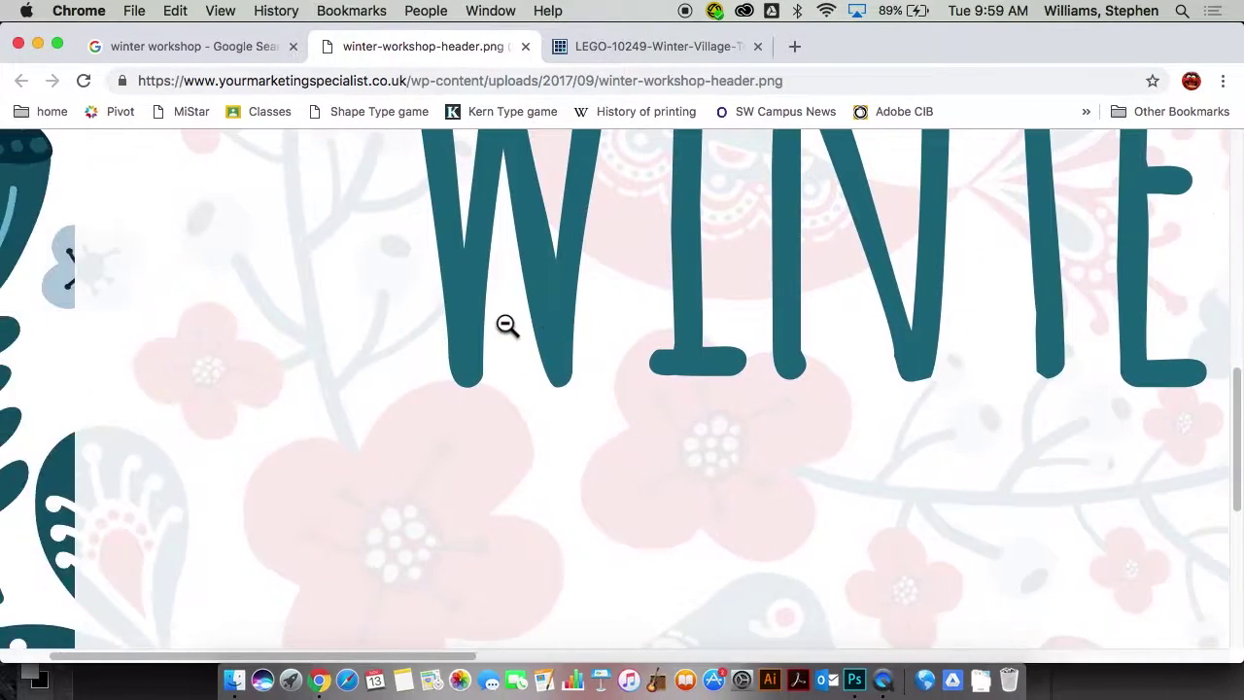
pyautogui.scroll(8, 508, 326)
pyautogui.scroll(3, 507, 325)
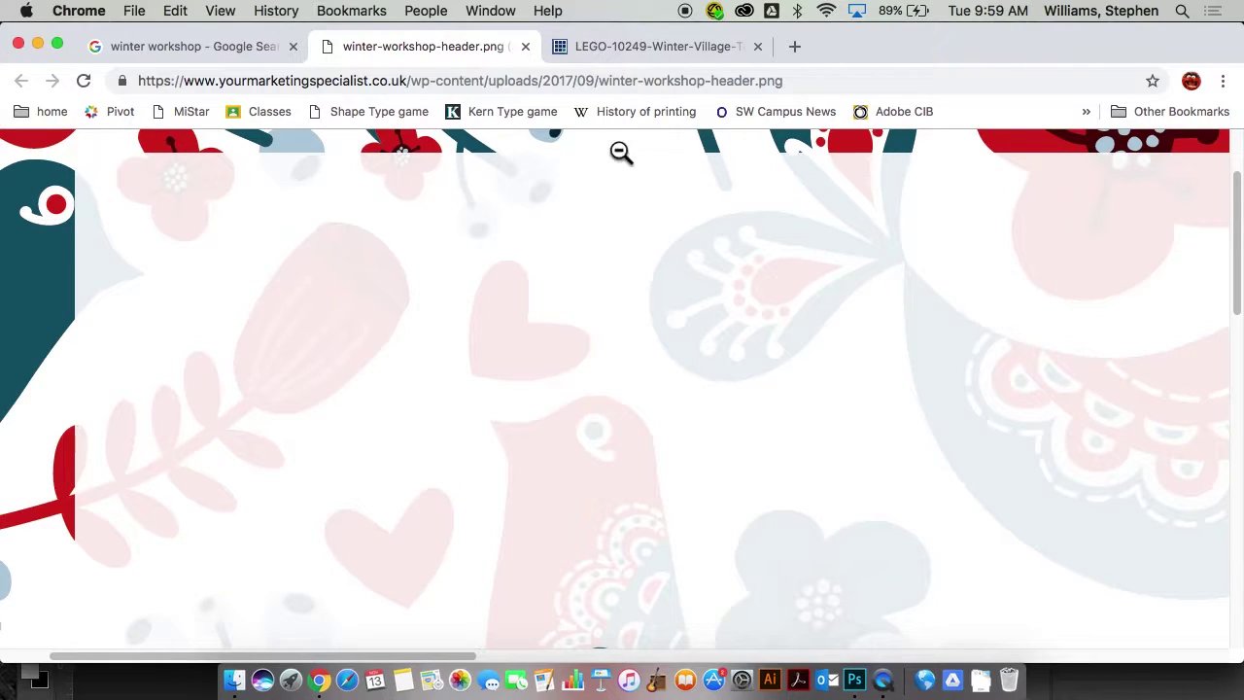
# Step: Examine the LEGO Winter Village Toy Shop image at actual size, checking the detail around the lamps and awning
pyautogui.click(636, 47)
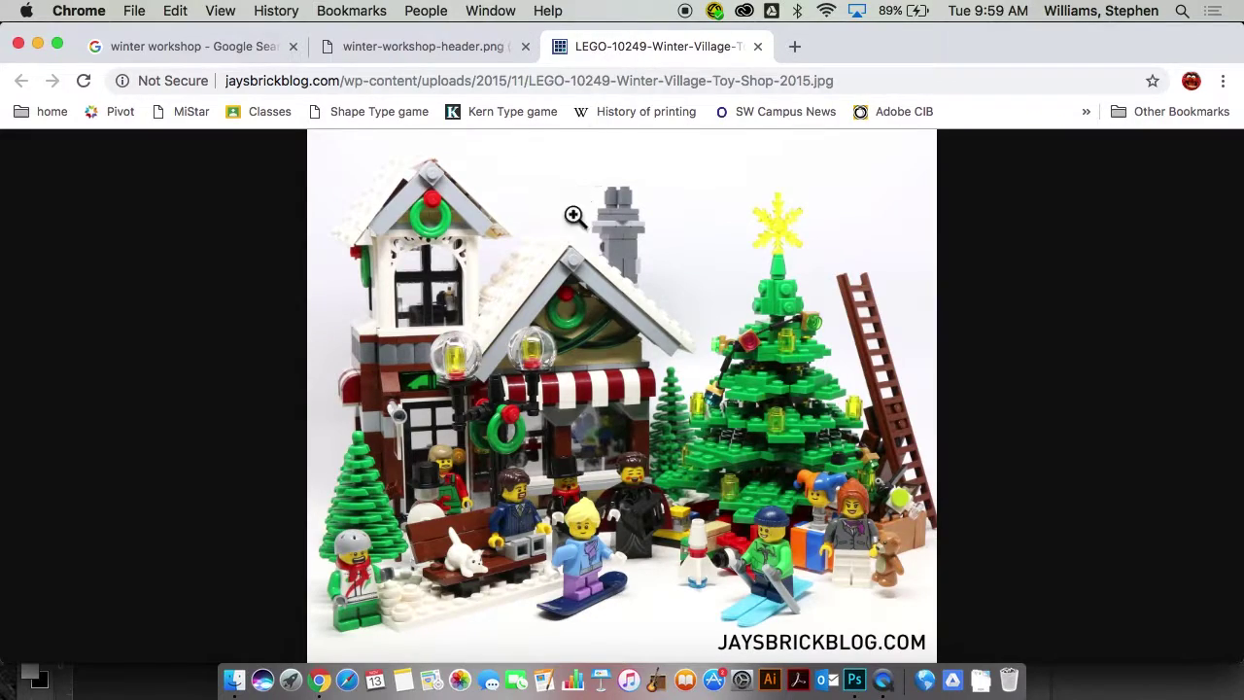
pyautogui.click(591, 335)
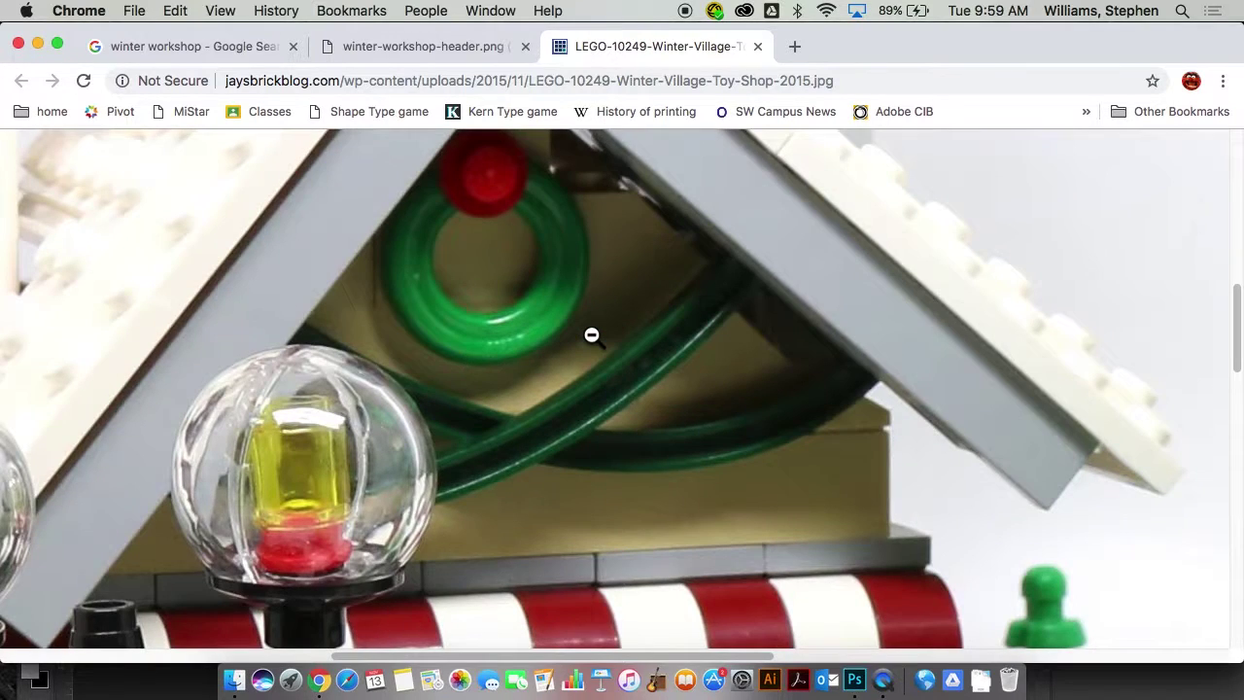
pyautogui.scroll(-5, 591, 334)
pyautogui.scroll(3, 591, 335)
pyautogui.hscroll(-2, 591, 334)
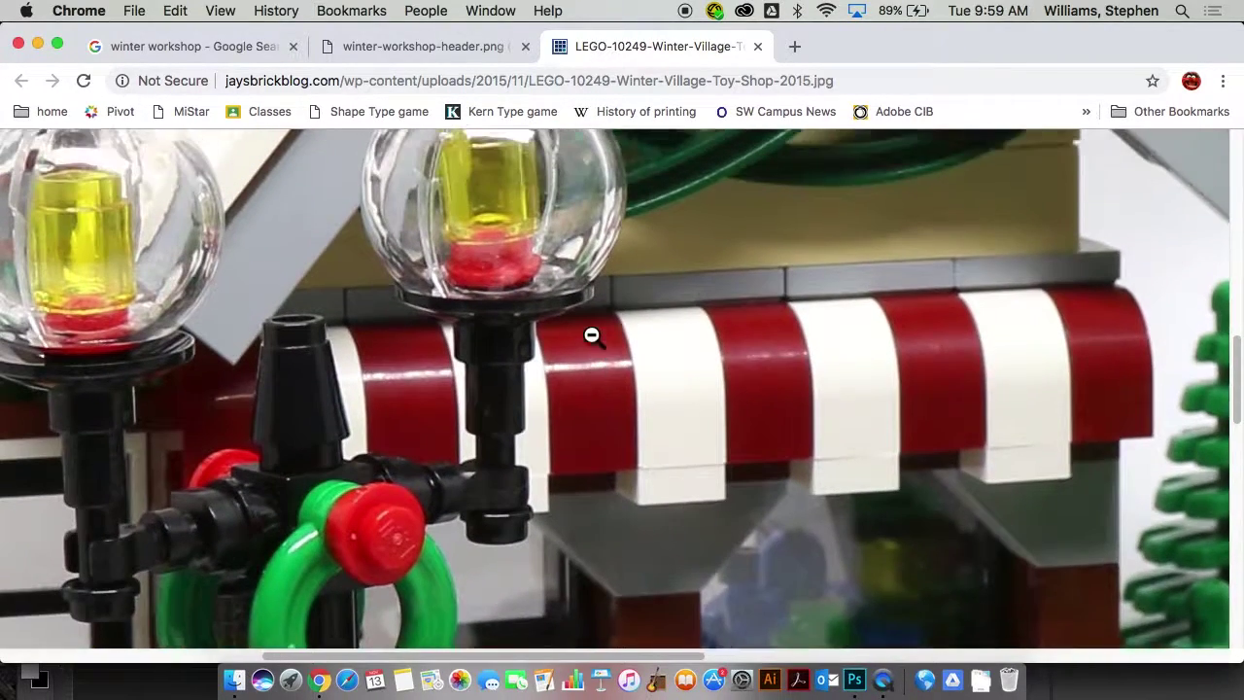
pyautogui.scroll(1, 591, 334)
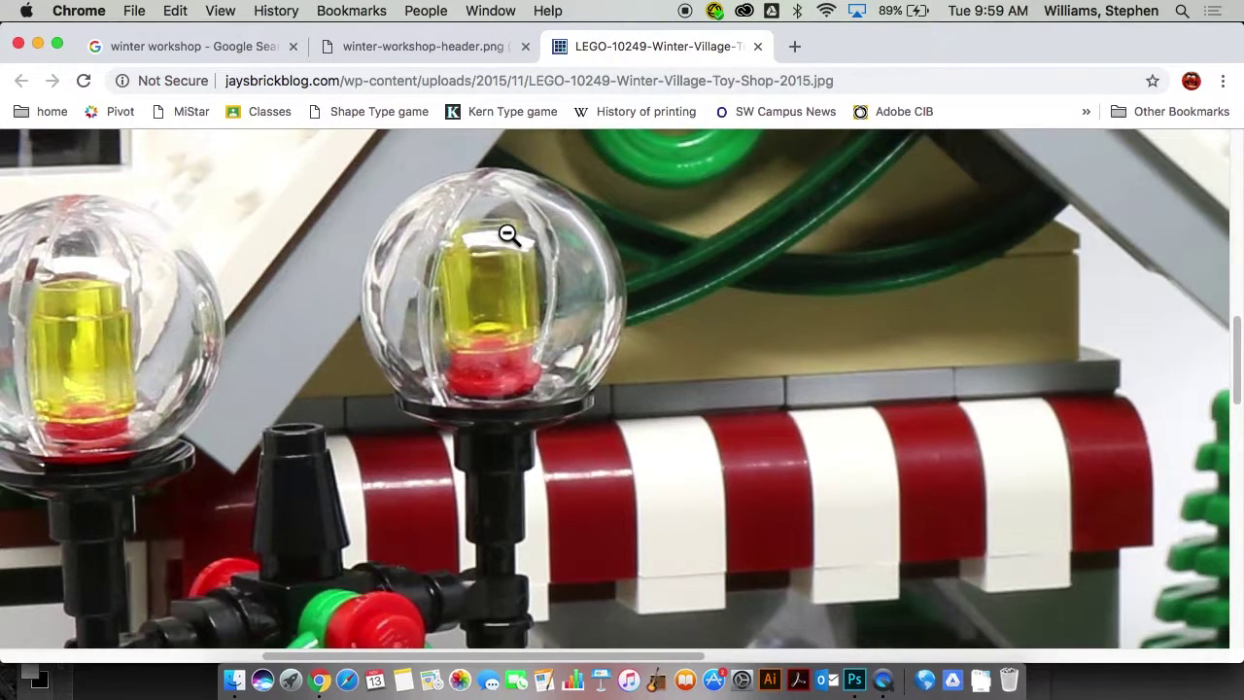
# Step: Minimize the open Chrome windows and switch to Photoshop with the partly colored LEGO toy shop document
pyautogui.click(40, 43)
pyautogui.click(38, 42)
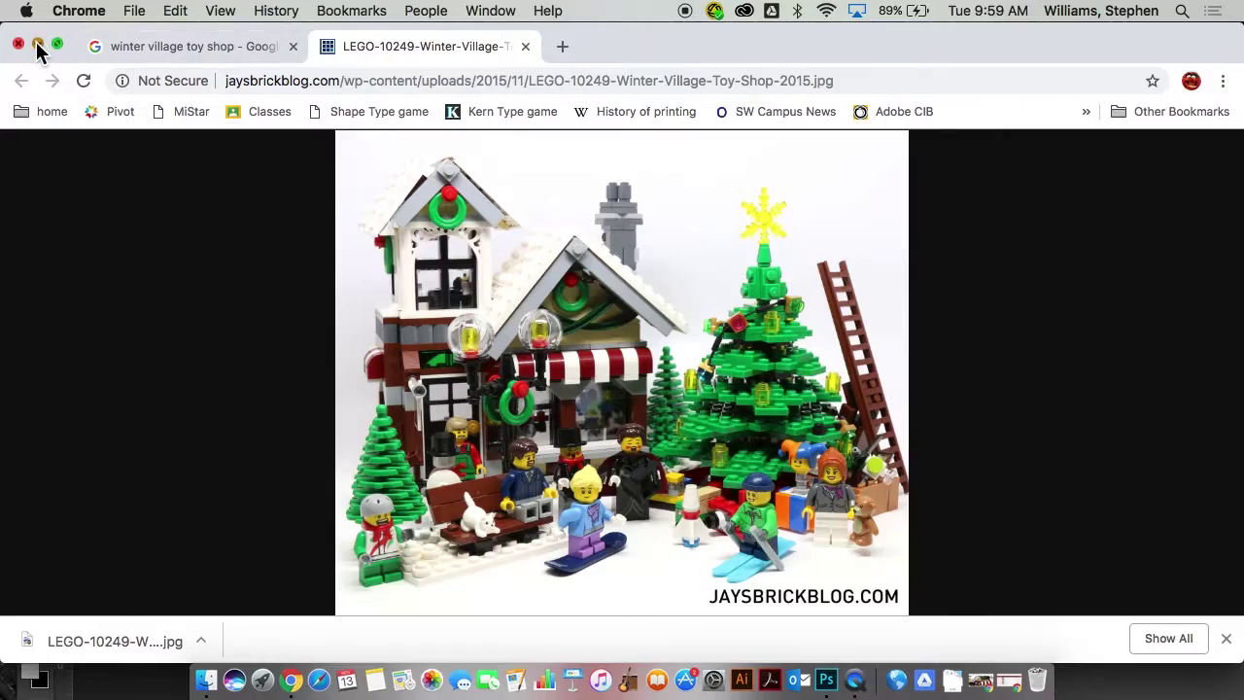
pyautogui.click(37, 43)
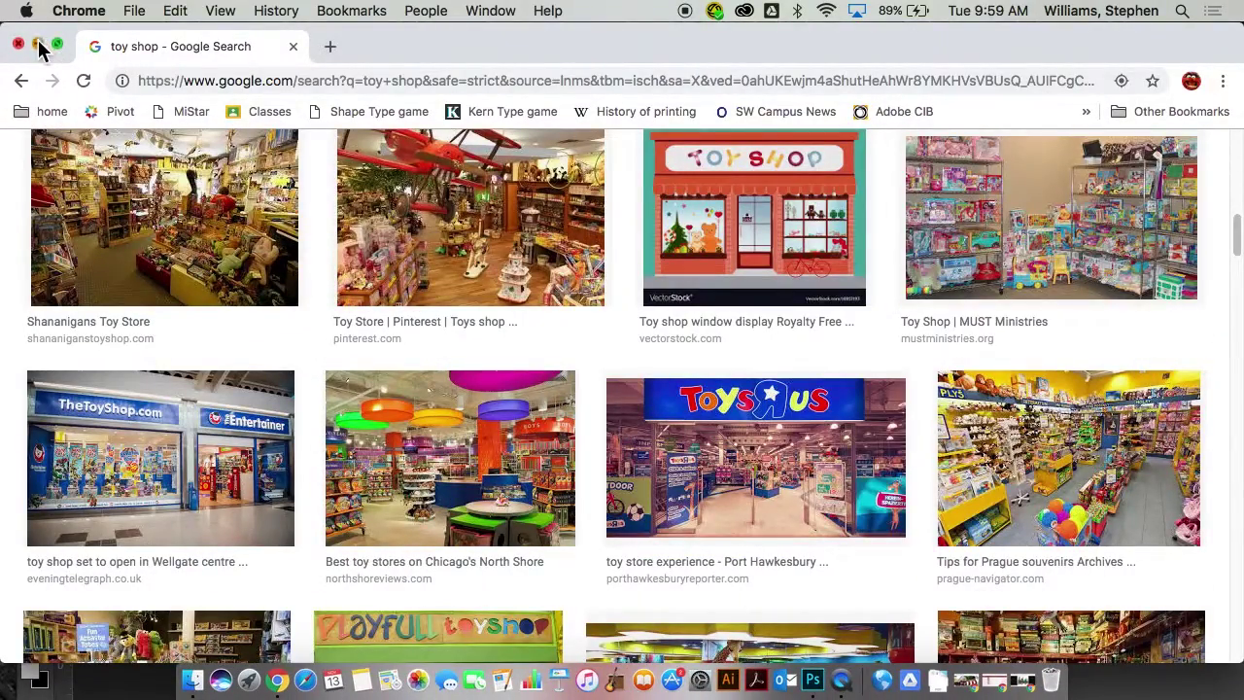
pyautogui.click(38, 44)
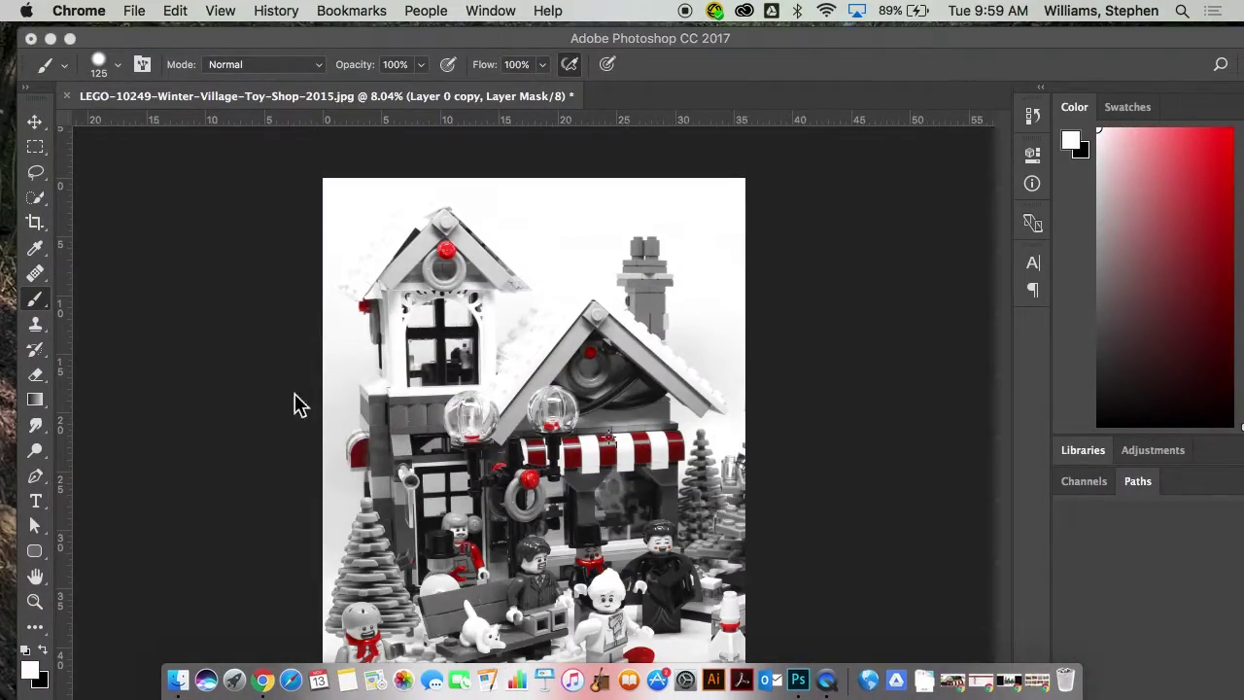
pyautogui.click(268, 333)
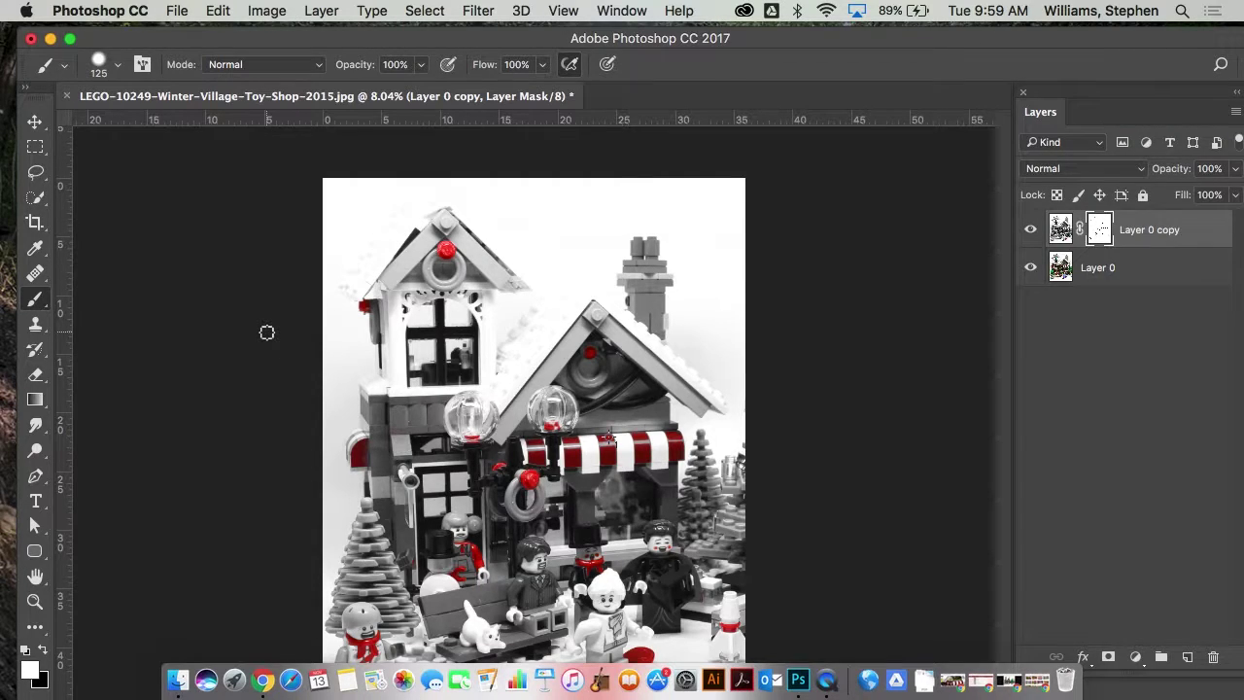
# Step: Try to open the LEGO JPEG from the winter workshop folder and cancel closing the edited document
pyautogui.press('super+o')
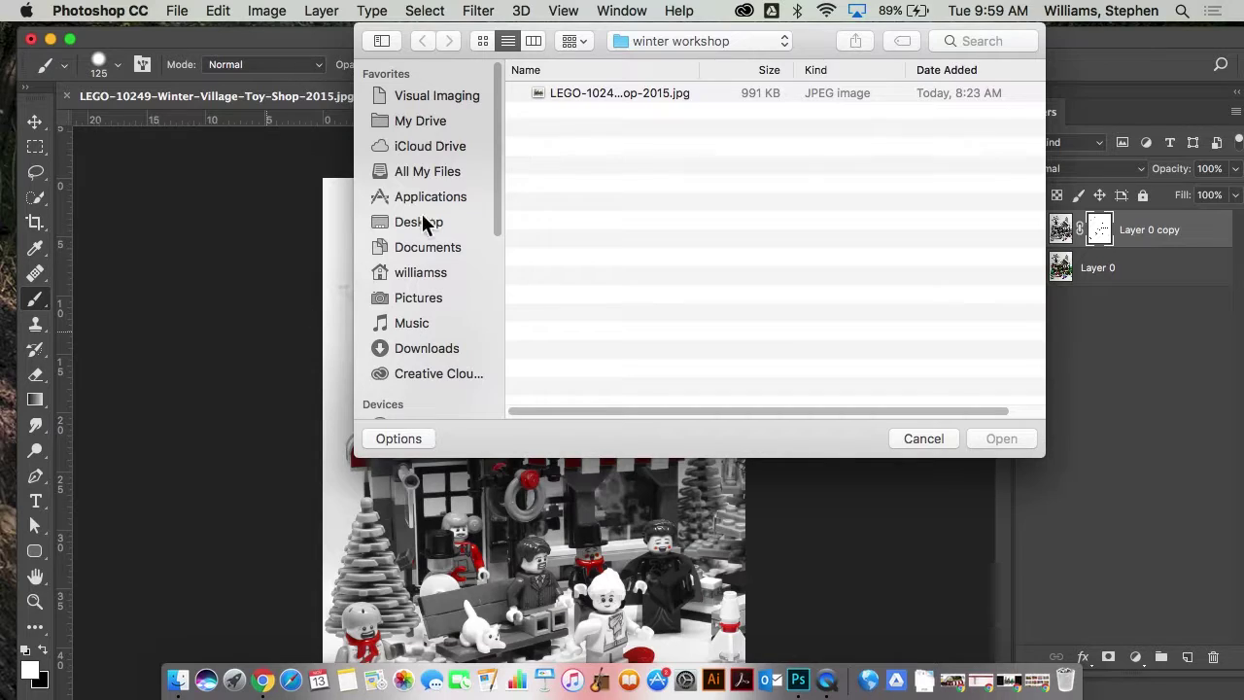
pyautogui.click(658, 41)
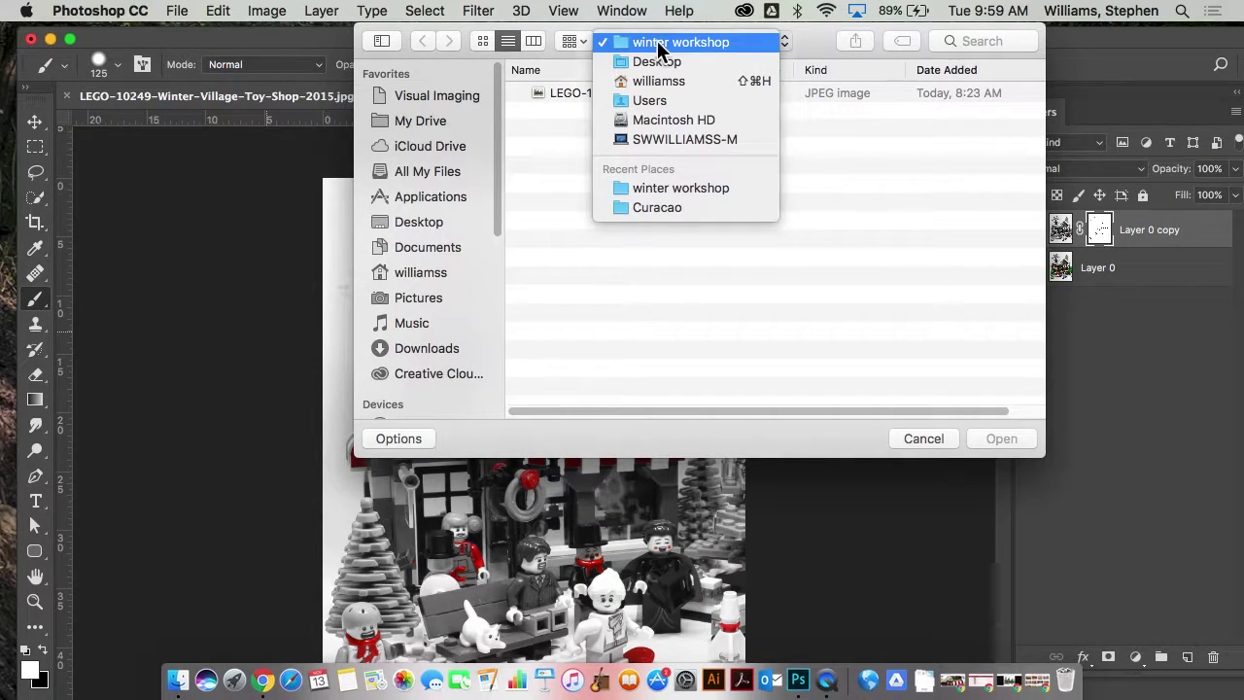
pyautogui.click(663, 42)
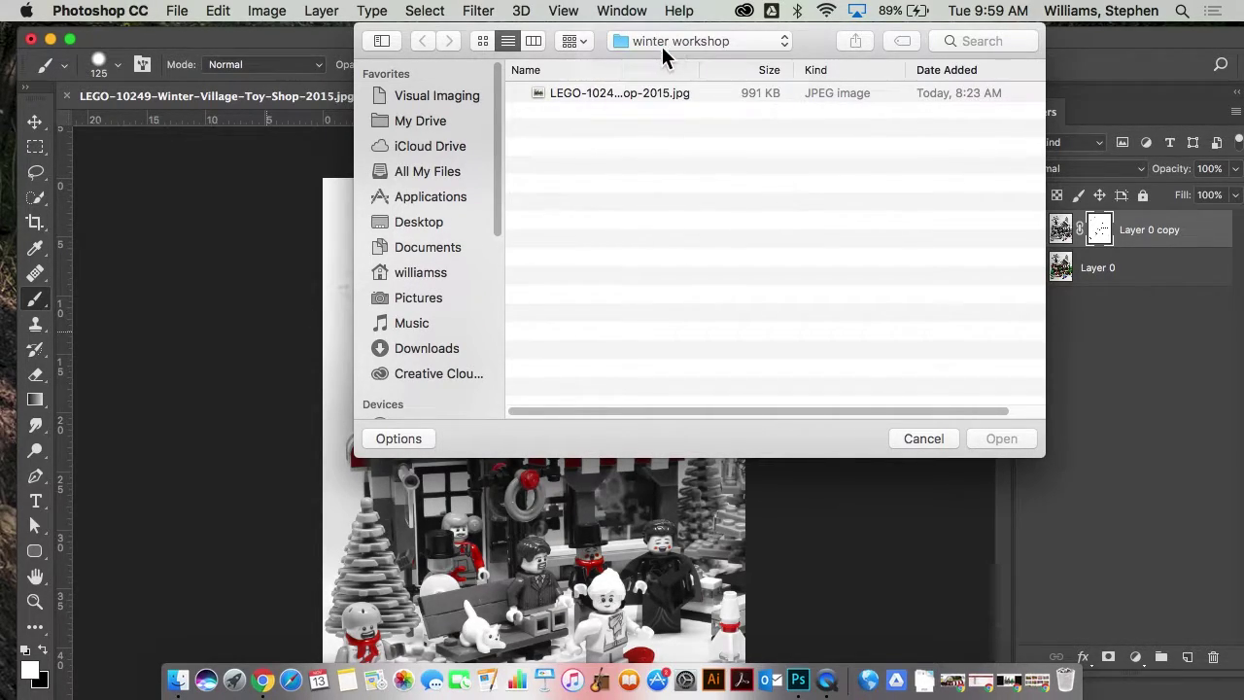
pyautogui.click(598, 90)
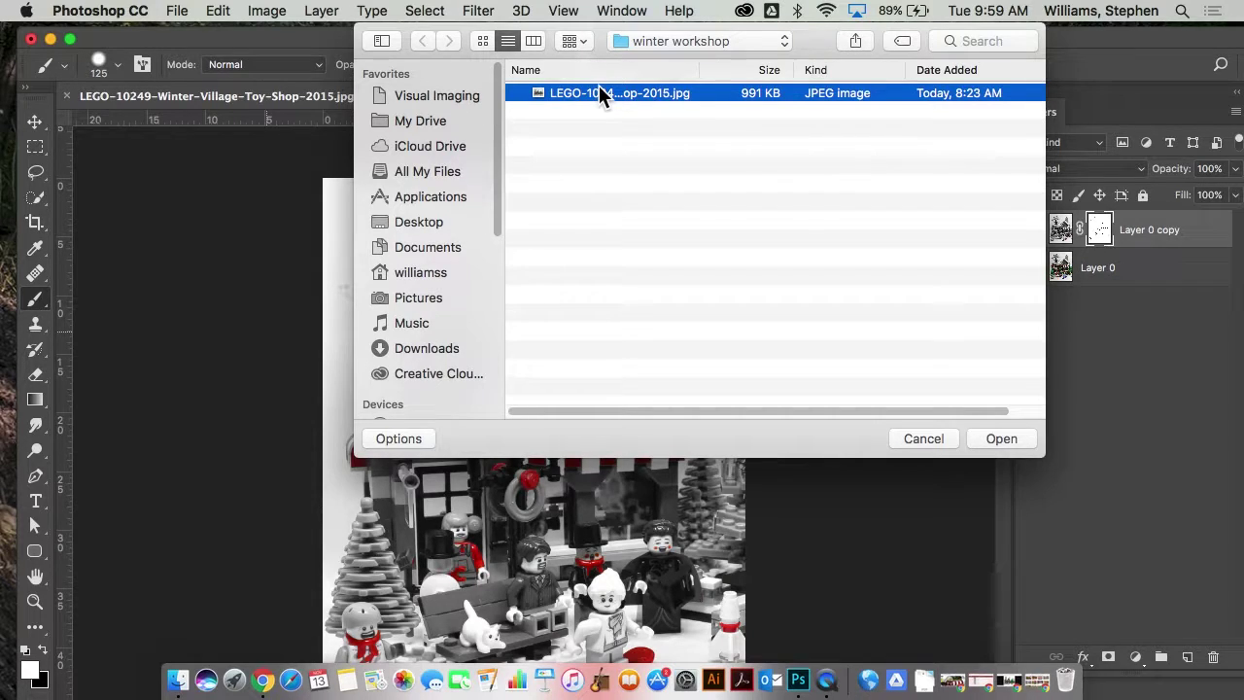
pyautogui.doubleClick(598, 89)
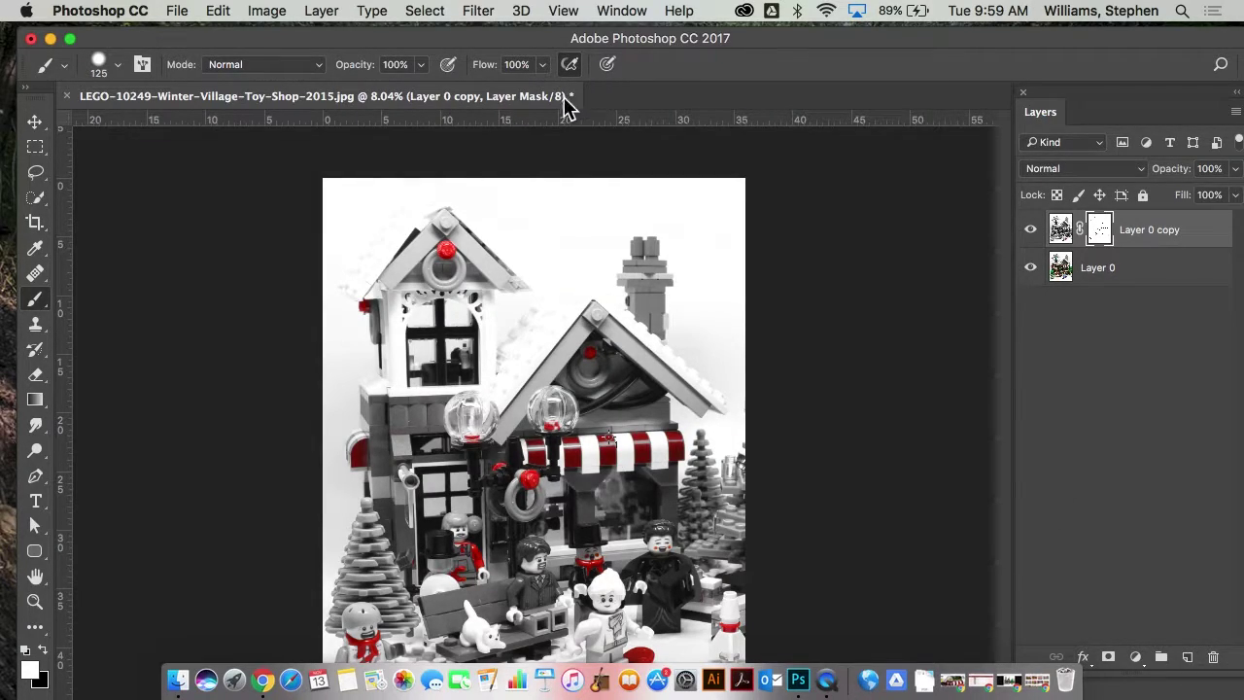
pyautogui.click(68, 98)
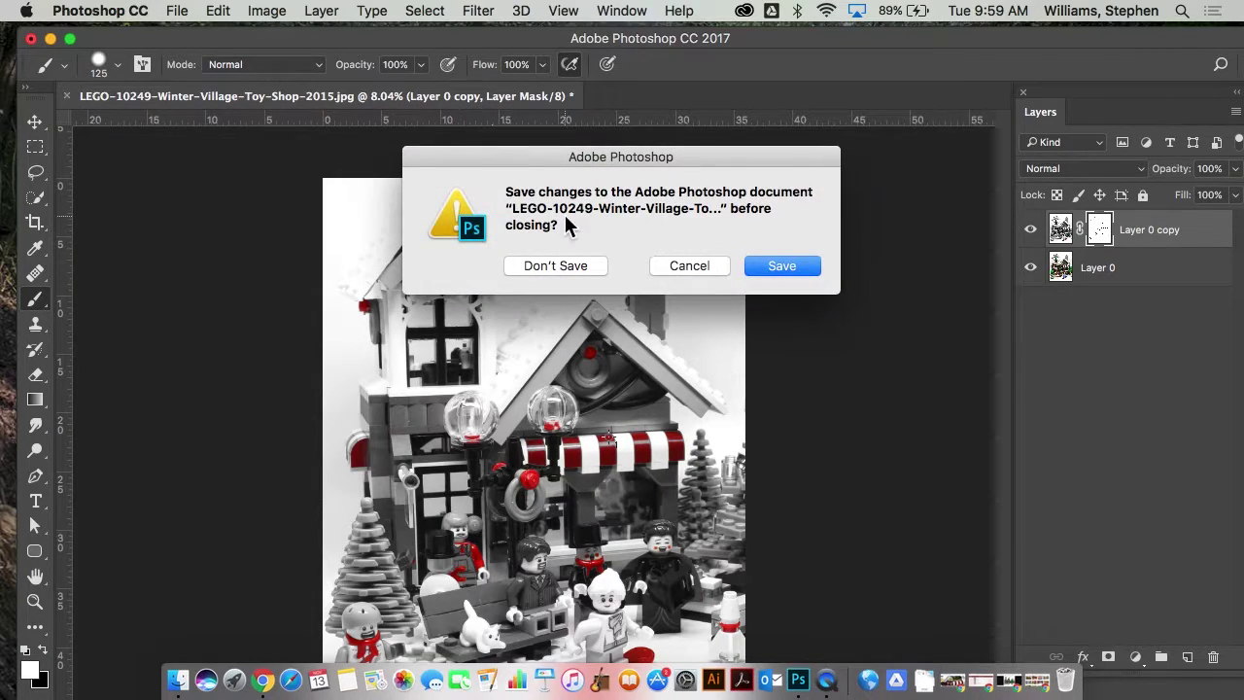
pyautogui.click(688, 263)
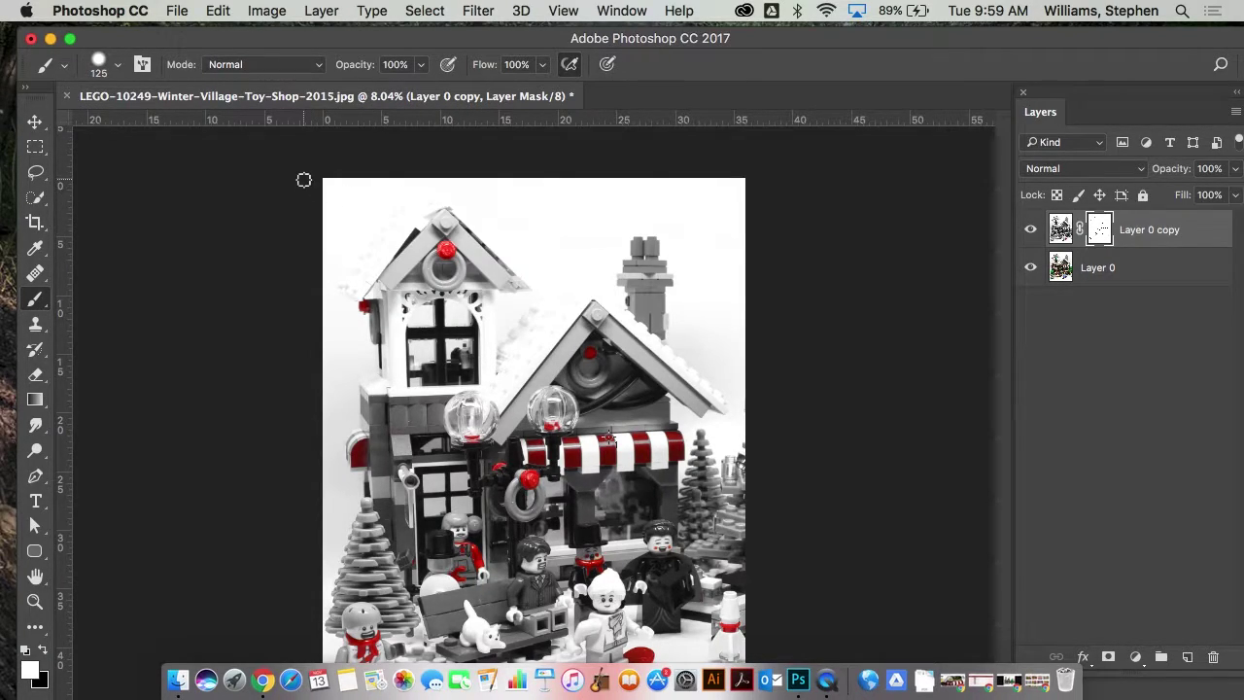
# Step: Save the edited document in Photoshop format as "inter-Village-Toy-Shop- done.psd" in the winter workshop folder
pyautogui.press('super+shift+s')
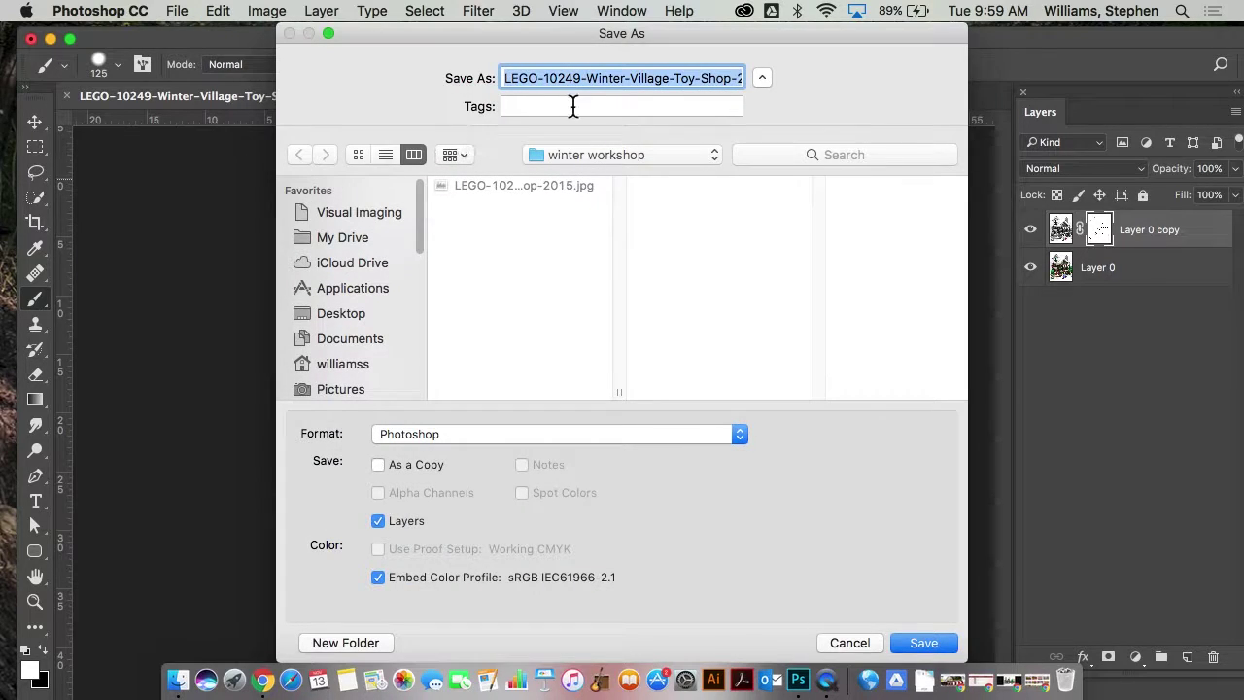
pyautogui.click(569, 80)
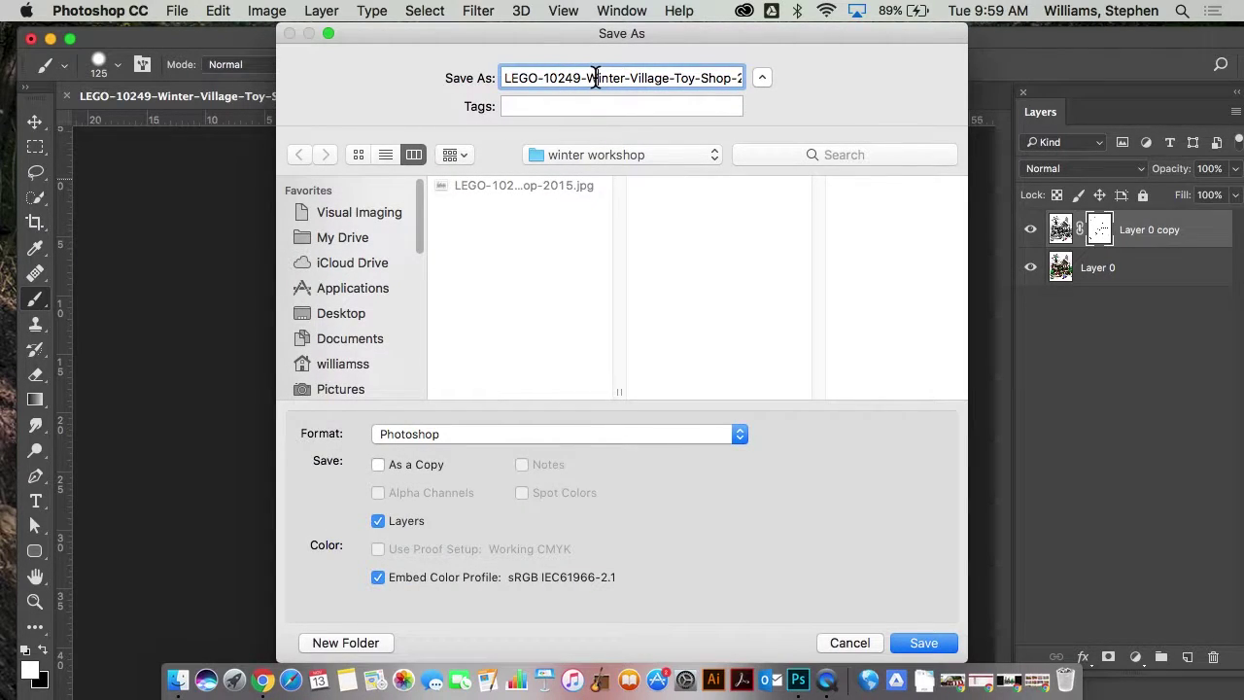
pyautogui.moveTo(598, 77); pyautogui.dragTo(474, 68)
pyautogui.press('BackSpace')
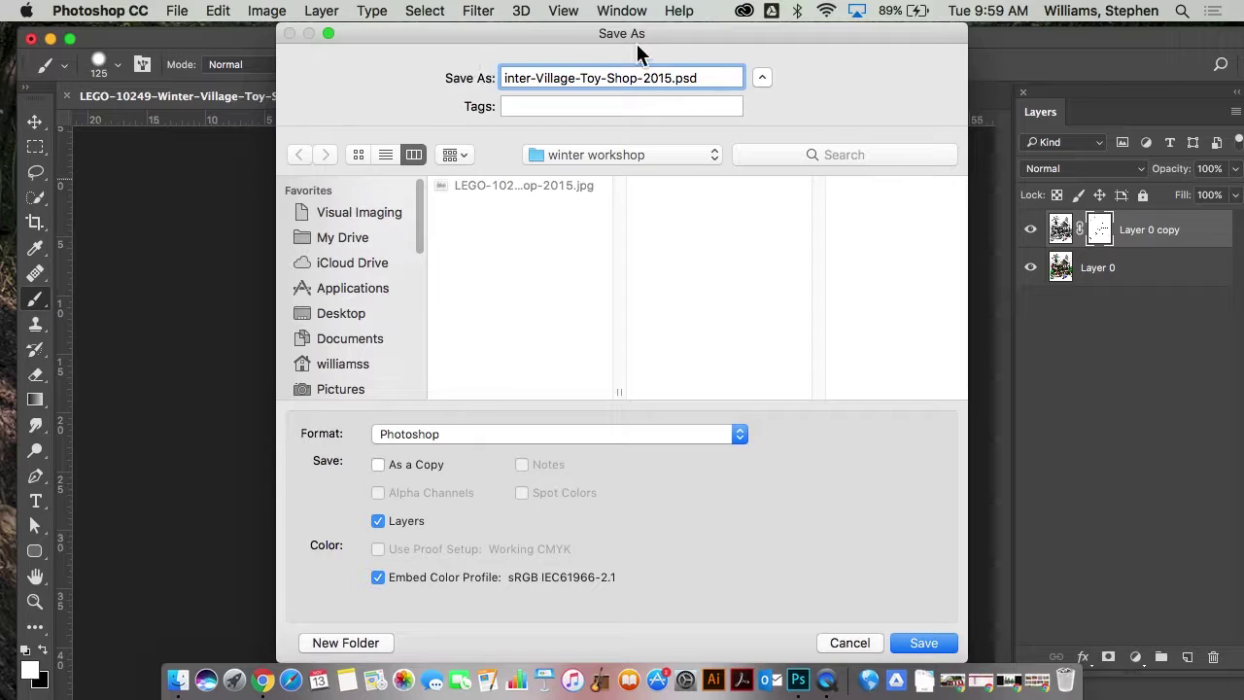
pyautogui.press('super+a')
pyautogui.doubleClick(655, 78)
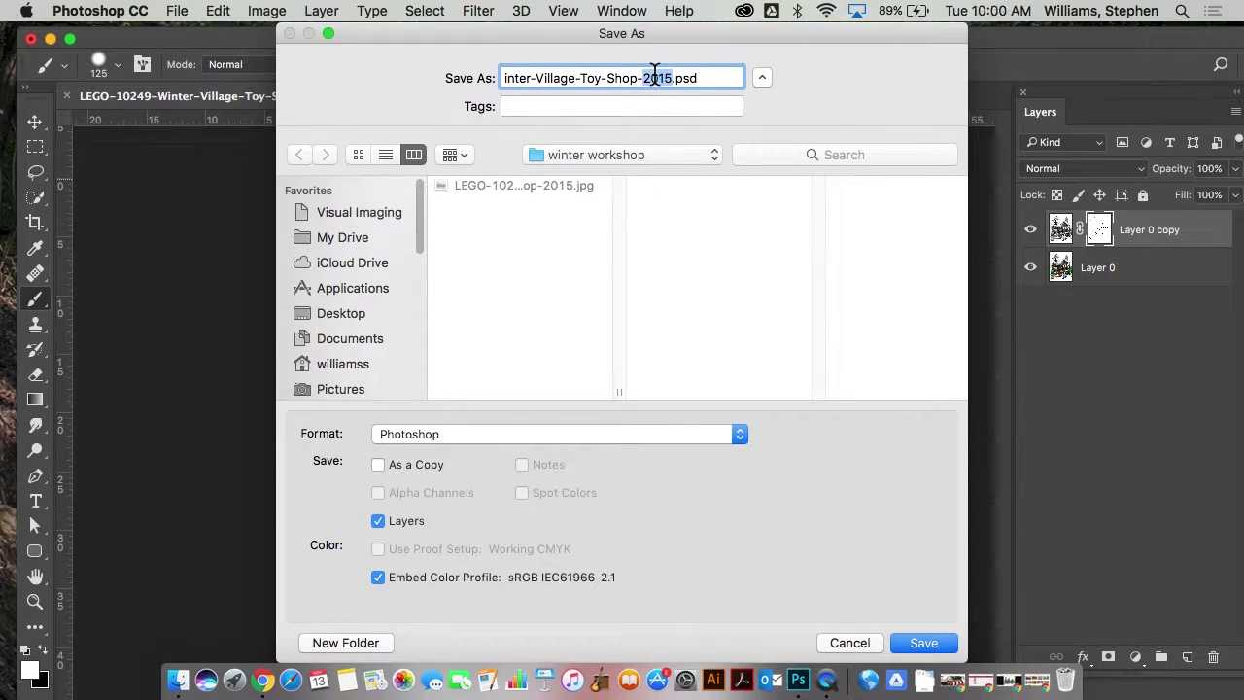
pyautogui.write('done')
pyautogui.press('Return')
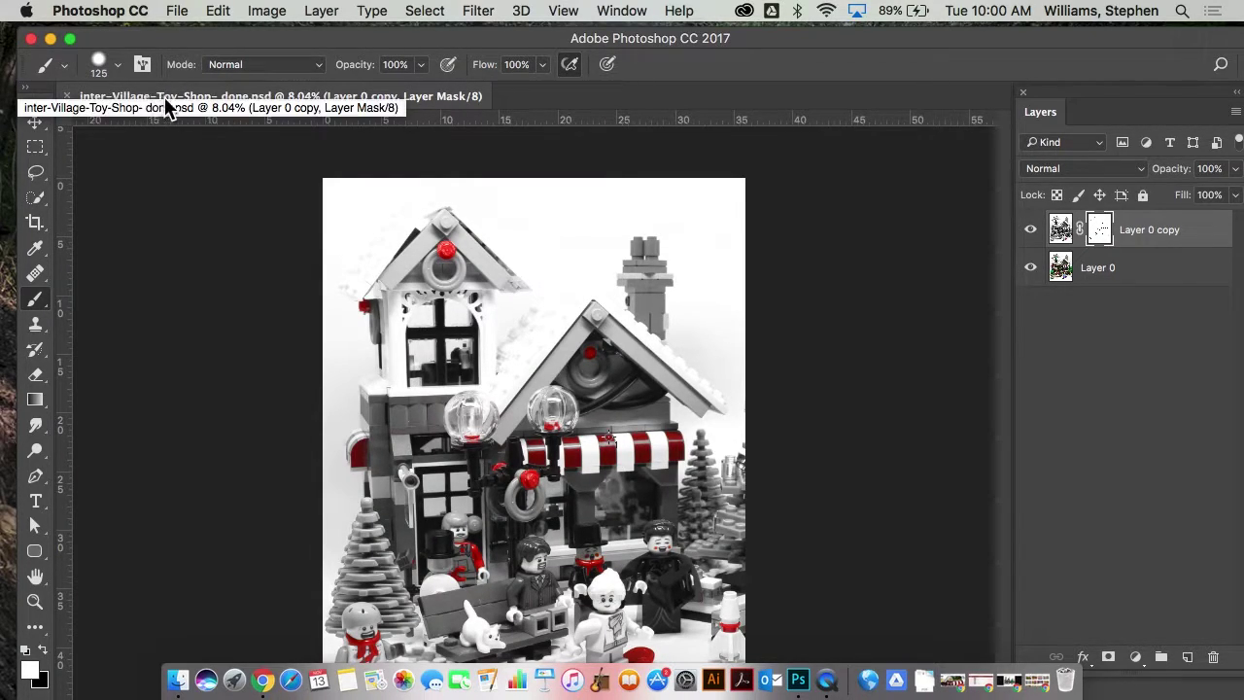
# Step: Open the original LEGO-10249-Winter-Village-Toy-Shop-2015.jpg from the winter workshop folder
pyautogui.press('super+o')
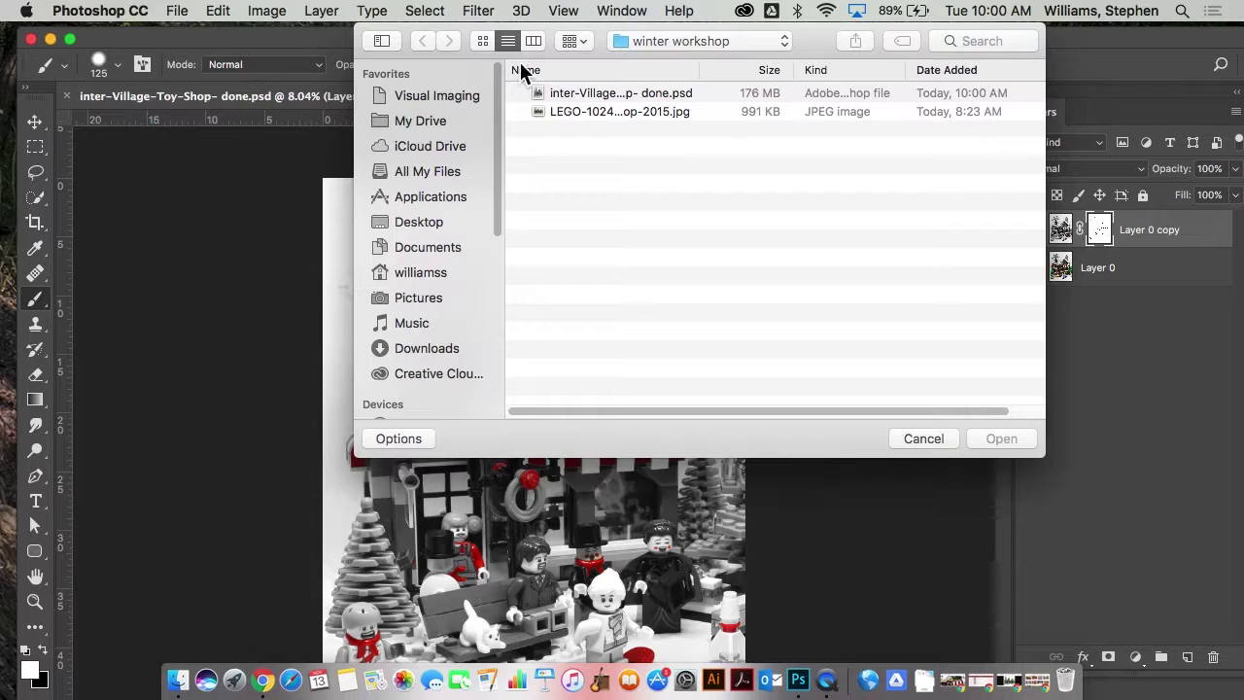
pyautogui.doubleClick(543, 110)
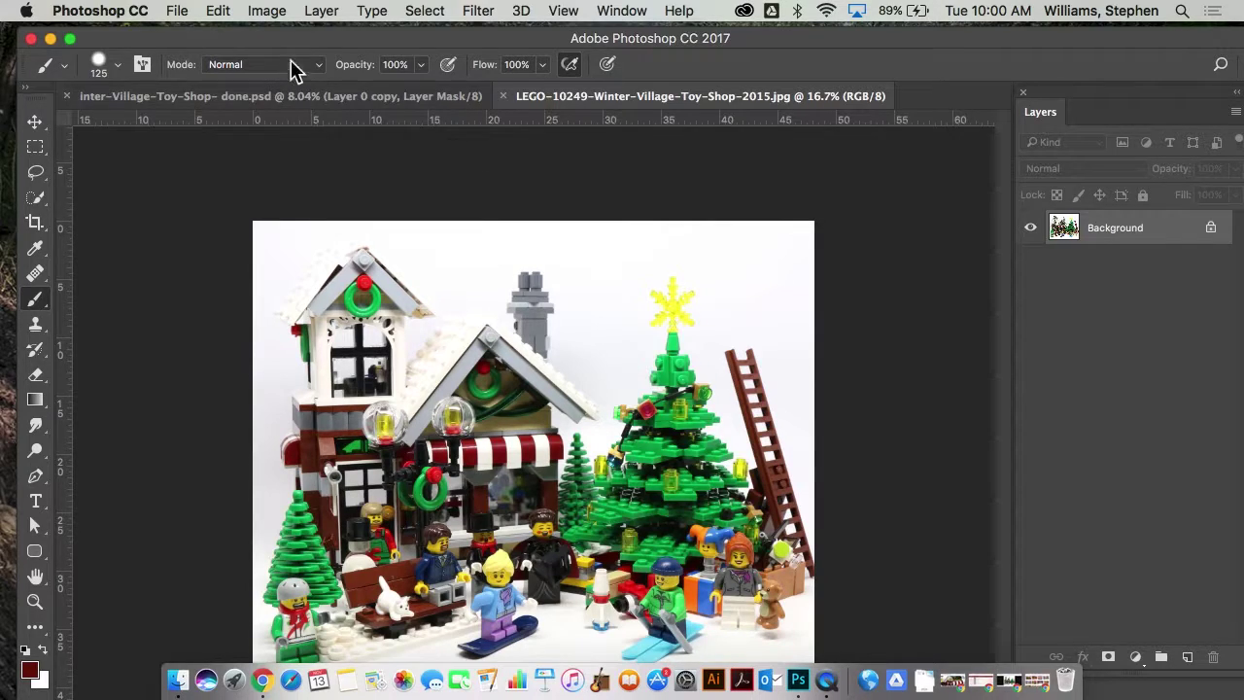
# Step: Check the image's pixel dimensions, width, height and resolution without changing them
pyautogui.click(274, 10)
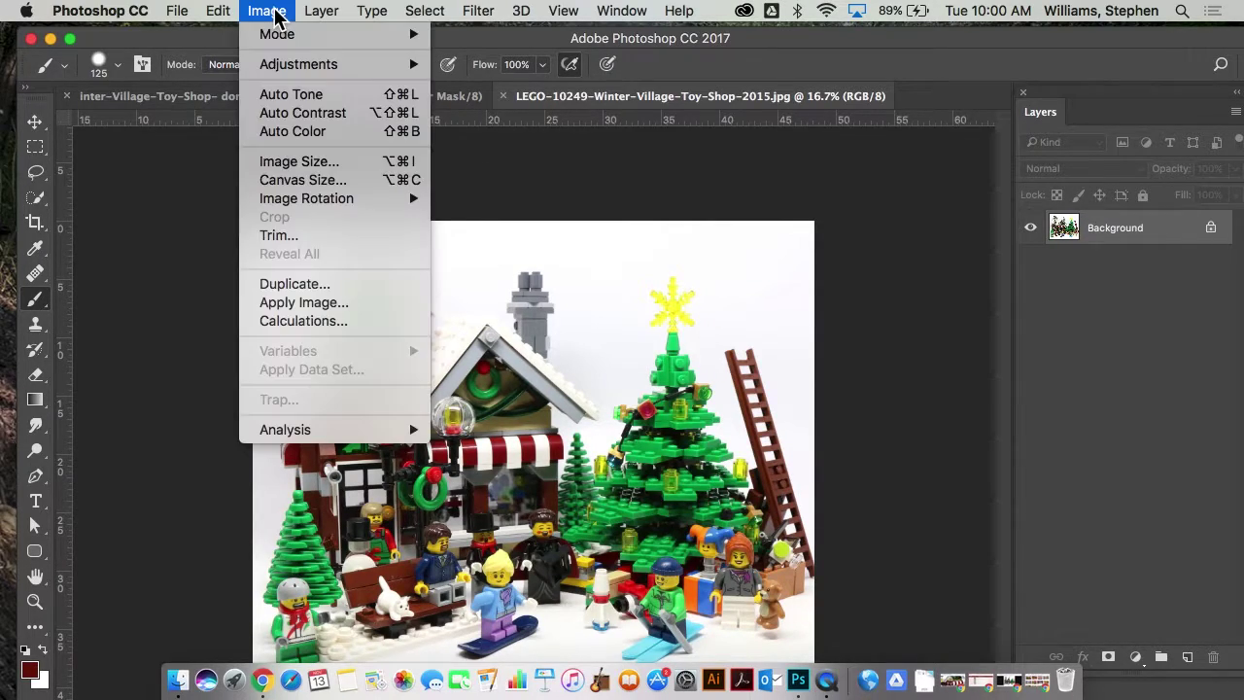
pyautogui.click(304, 161)
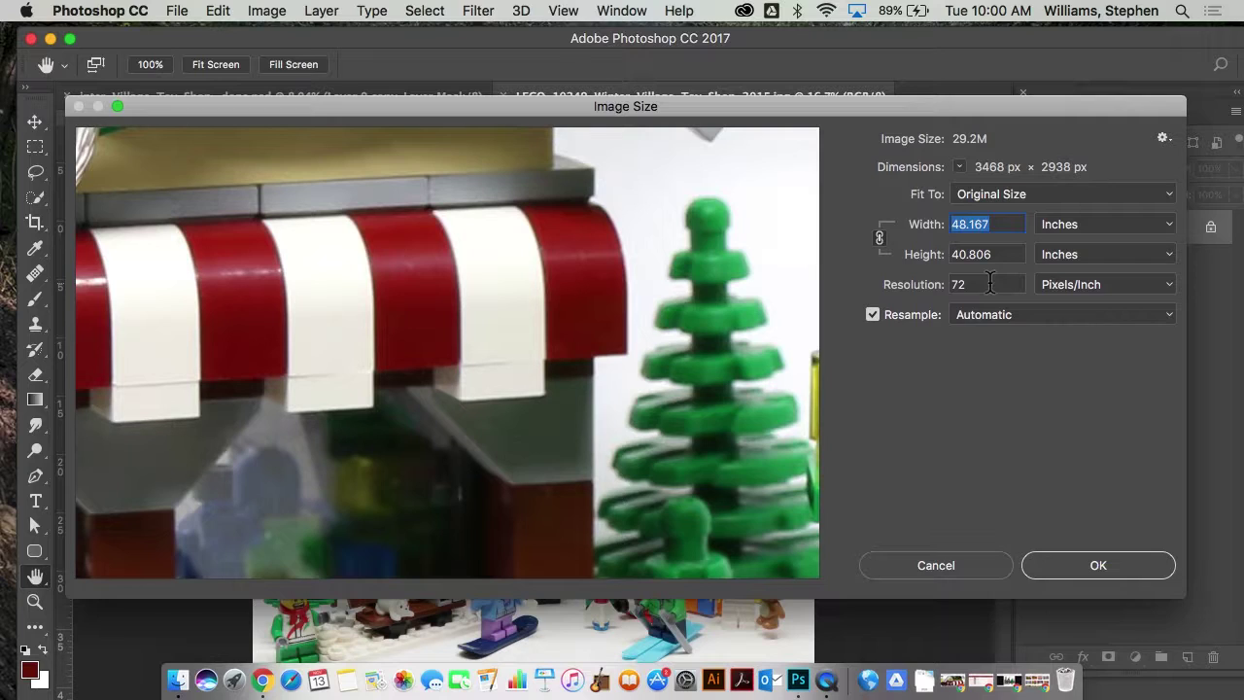
pyautogui.click(960, 566)
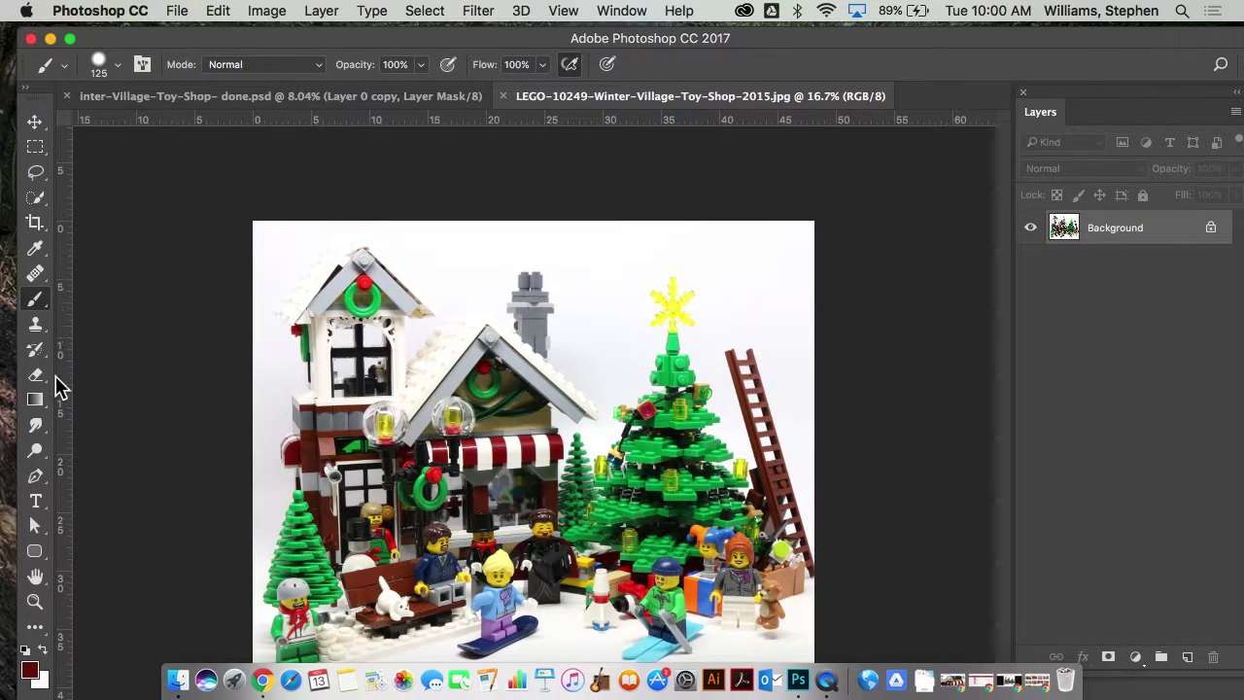
# Step: Activate the Crop Tool, clear its preset width, height and resolution values, and reset the crop frame to the whole image
pyautogui.click(31, 226)
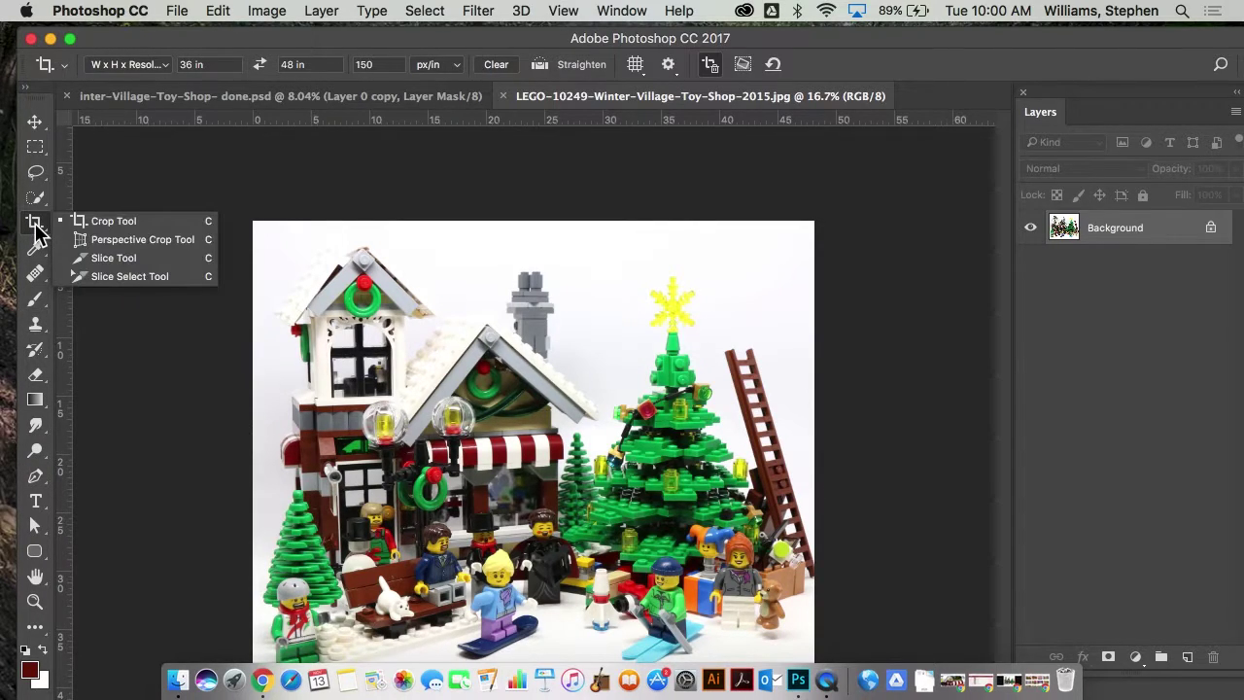
pyautogui.click(87, 223)
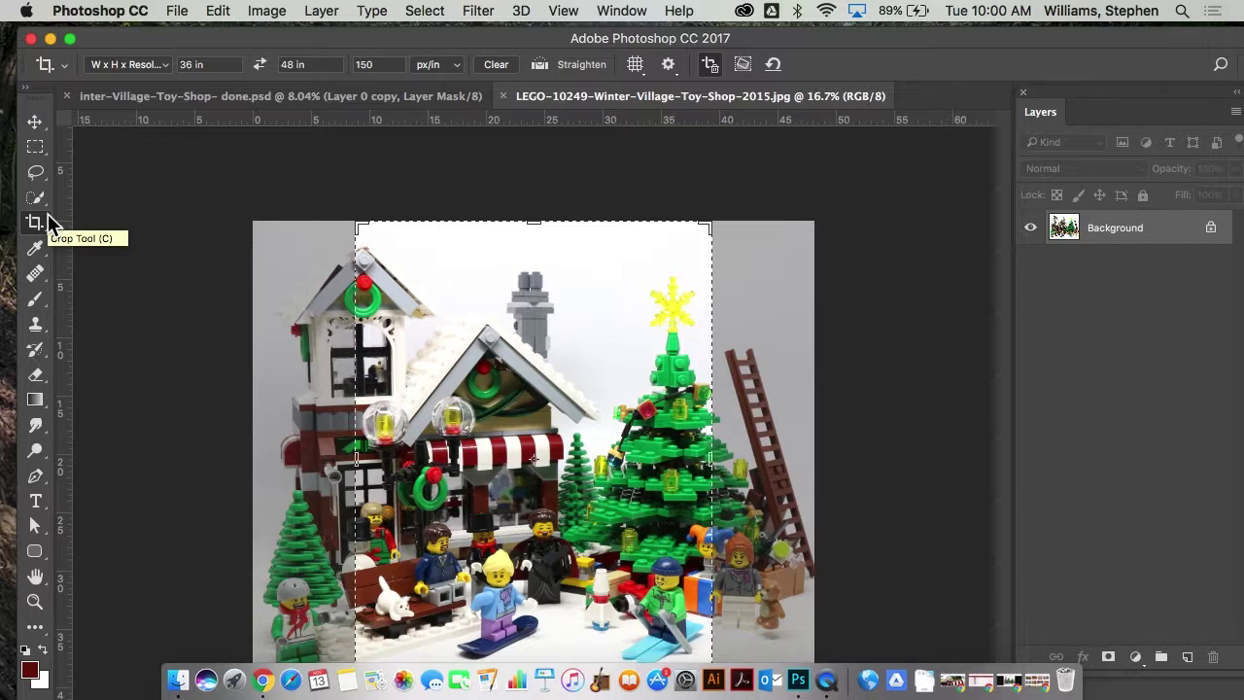
pyautogui.click(508, 63)
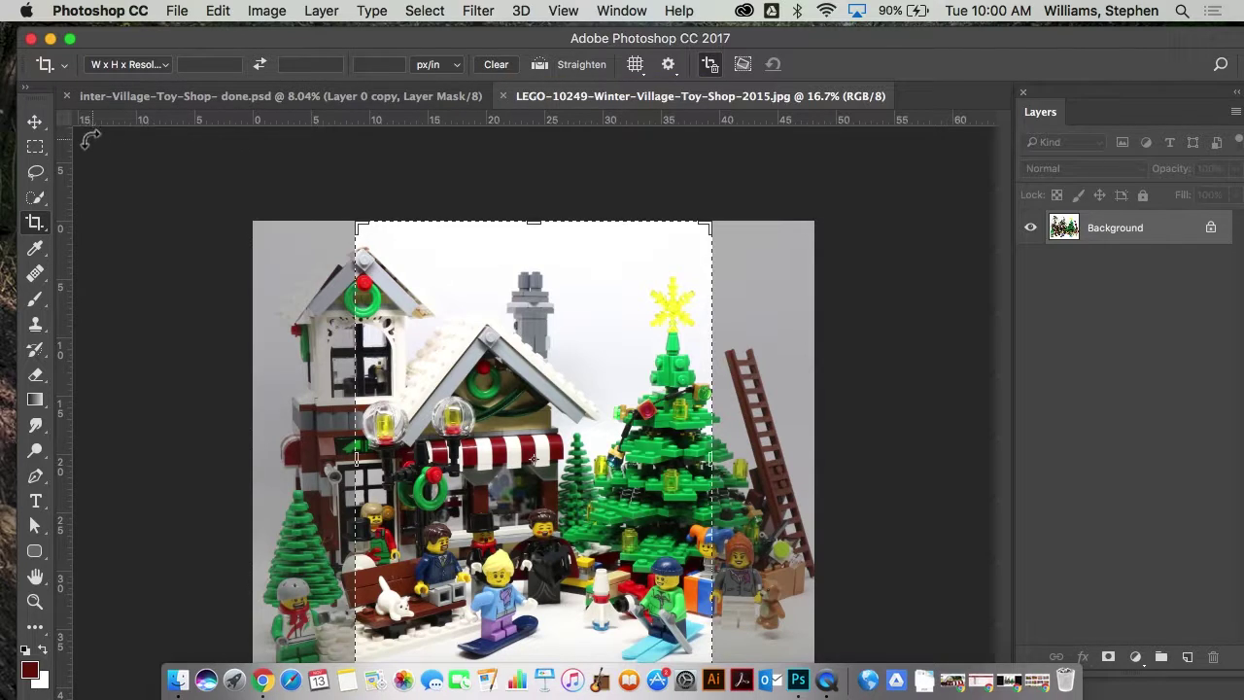
pyautogui.click(35, 122)
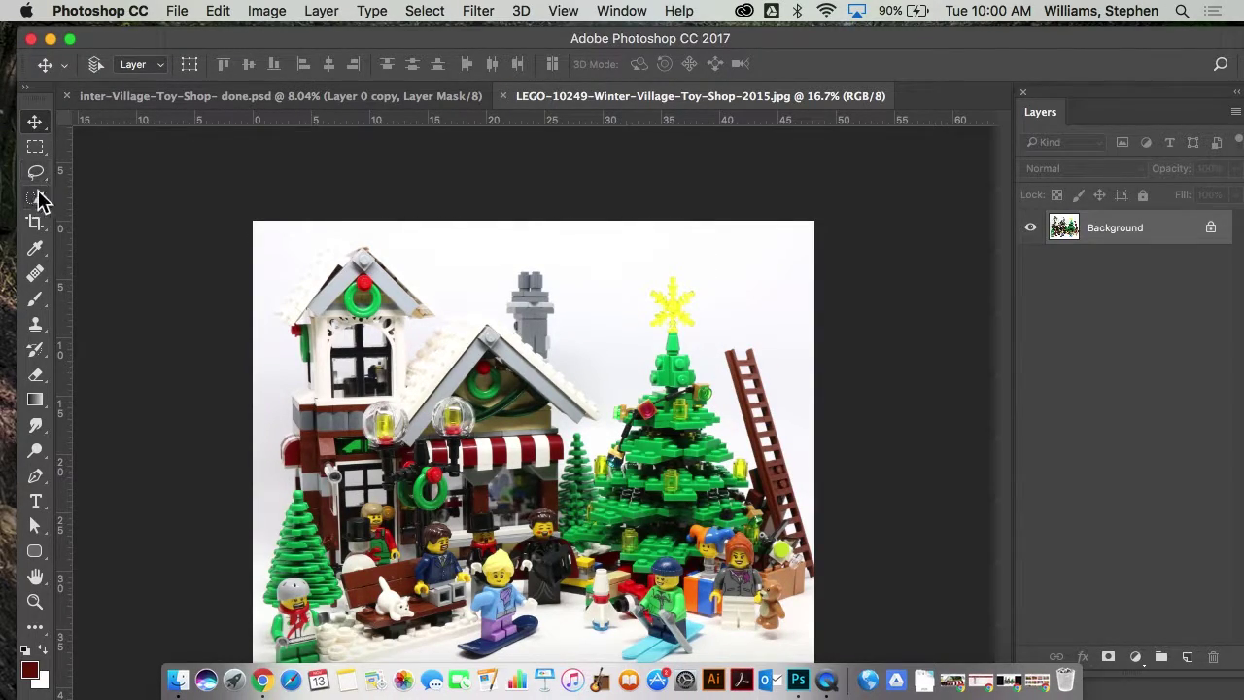
pyautogui.click(35, 226)
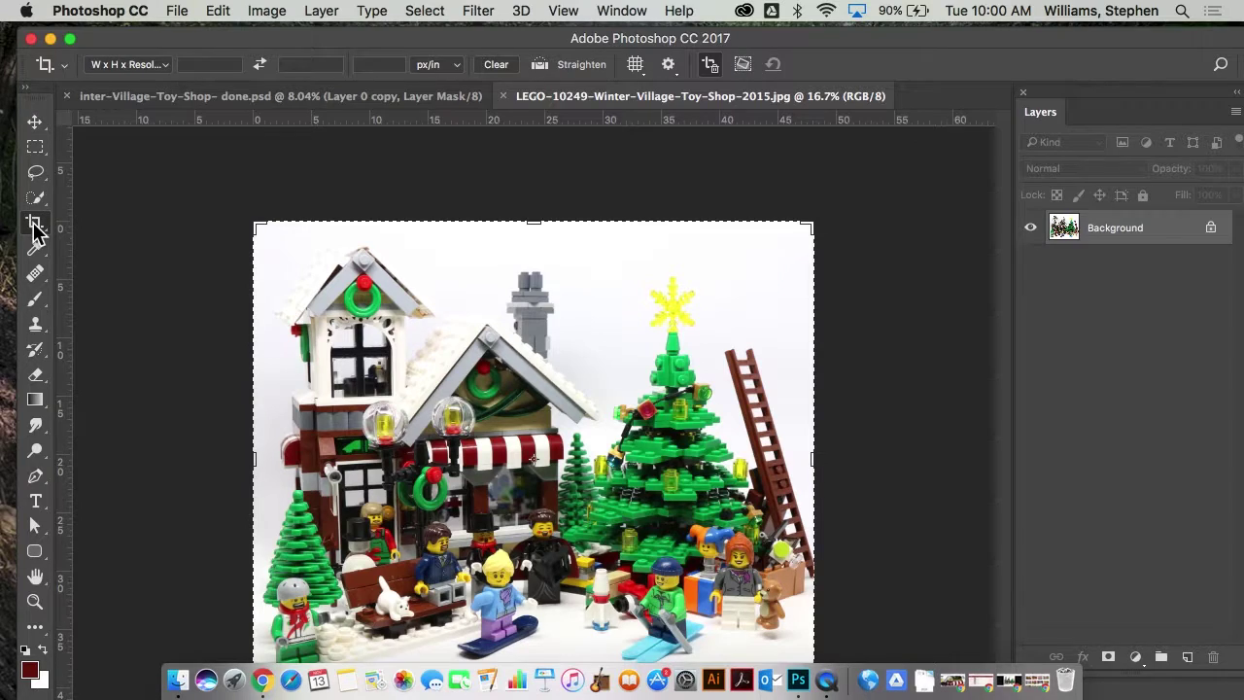
# Step: Set the crop to W x H x Resolution with a 36 in width and 48 in height, leaving the resolution blank
pyautogui.click(164, 64)
pyautogui.click(139, 65)
pyautogui.click(142, 67)
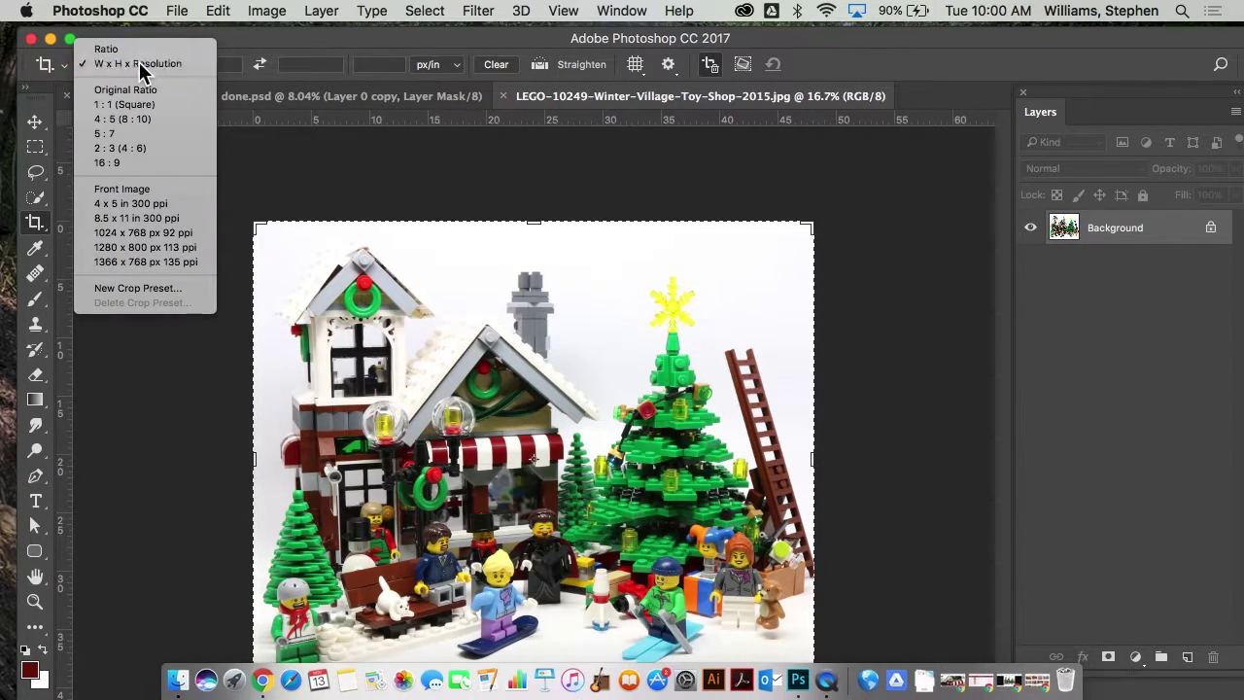
pyautogui.click(139, 61)
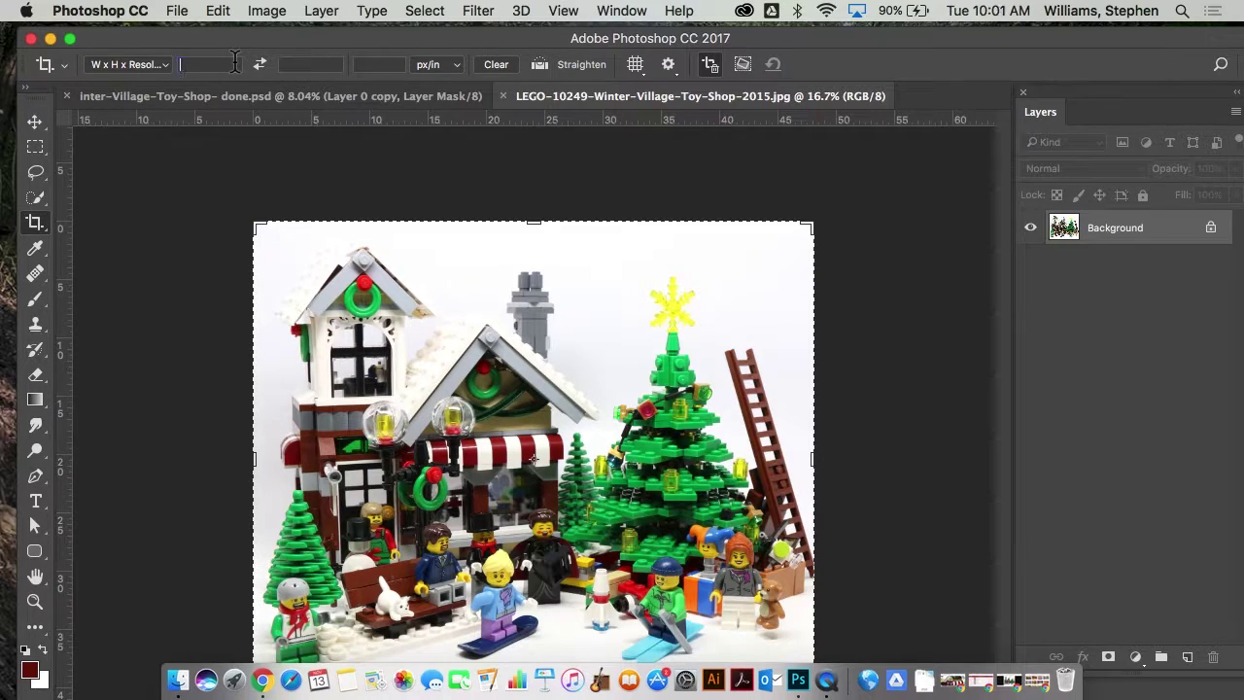
pyautogui.write('36')
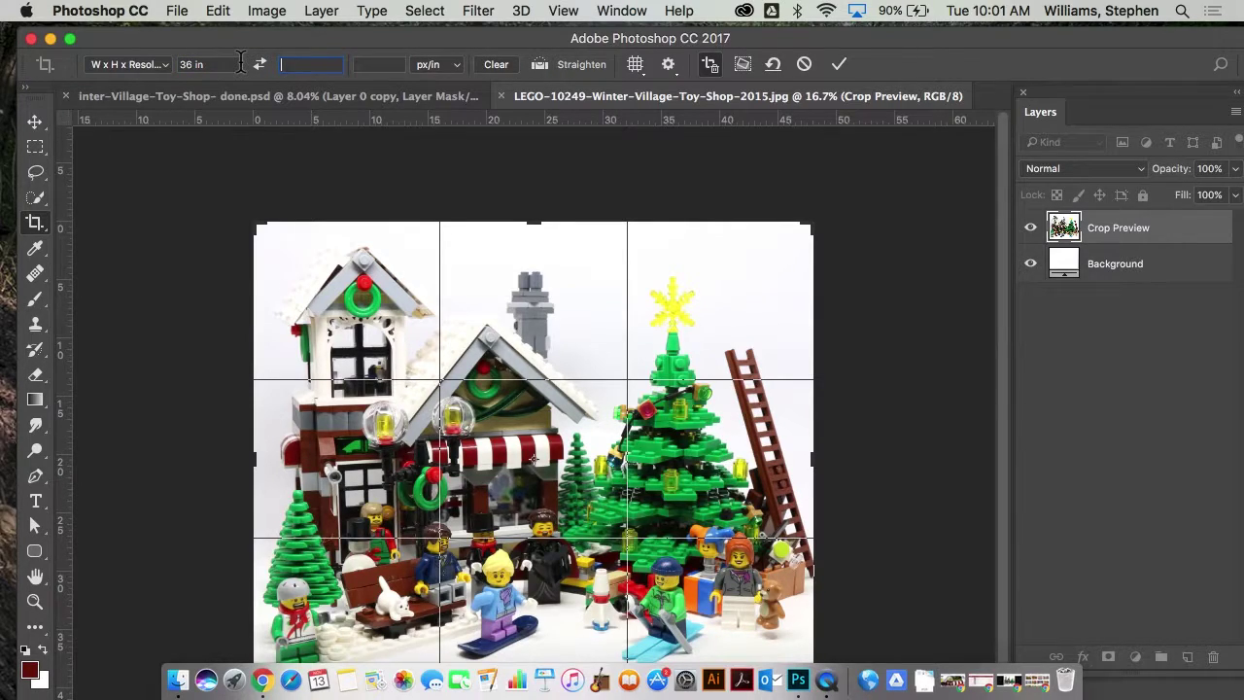
pyautogui.write('48')
pyautogui.write('0')
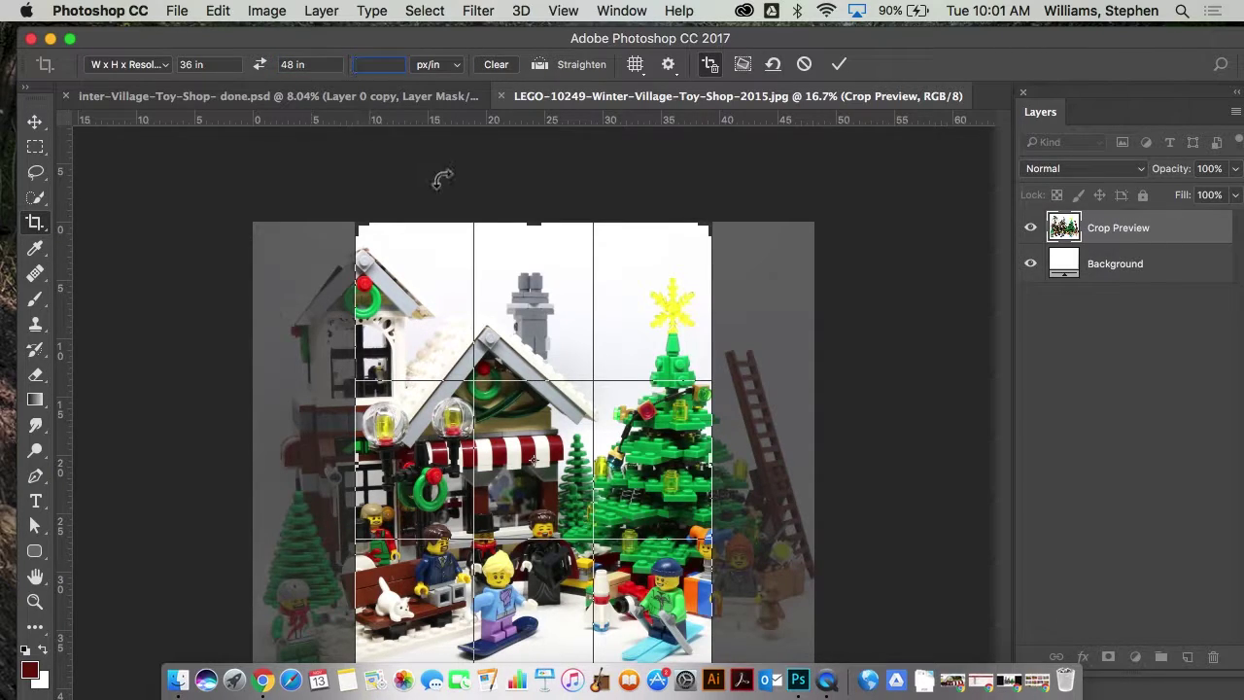
# Step: Position the image so the crop frame covers the toy shop building, shrink the frame slightly, and apply the crop
pyautogui.moveTo(552, 342); pyautogui.dragTo(645, 333)
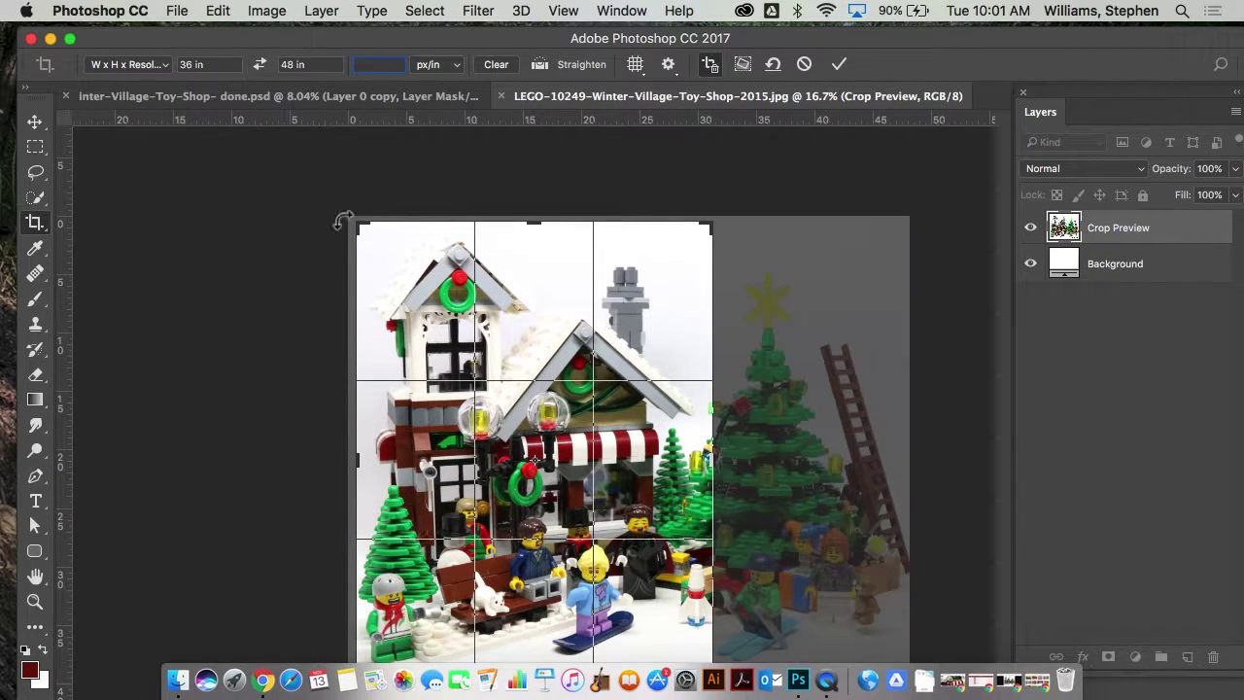
pyautogui.moveTo(294, 38); pyautogui.dragTo(275, 34)
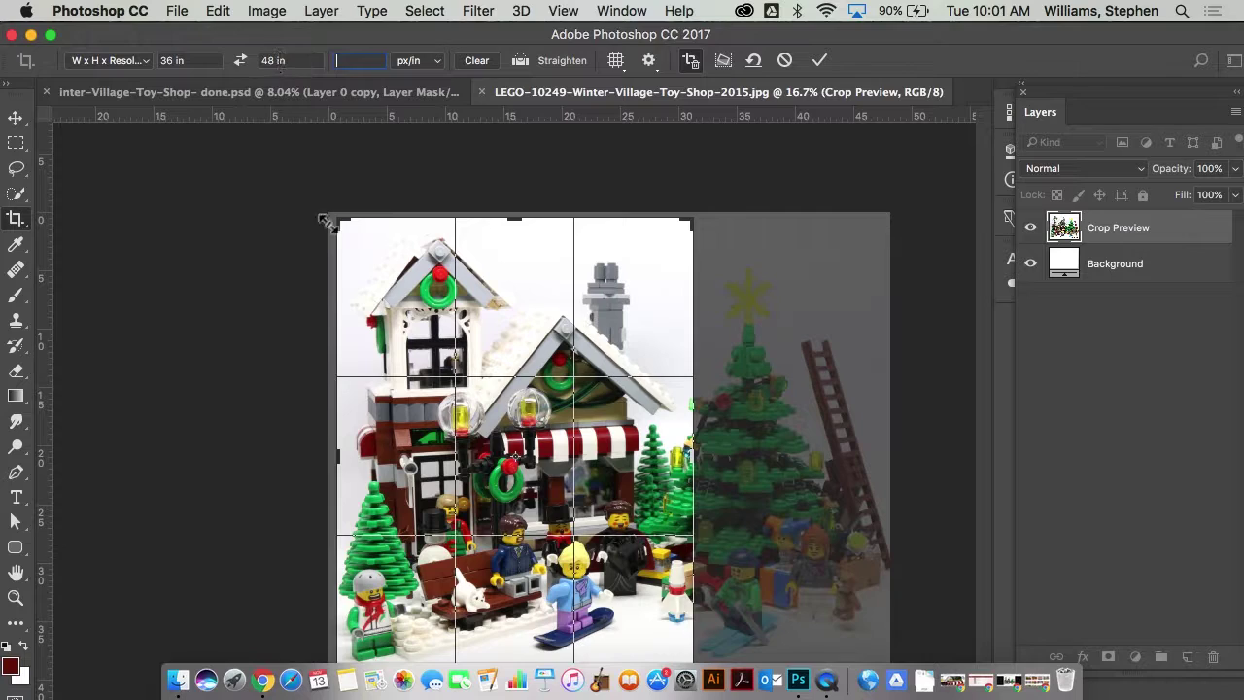
pyautogui.moveTo(691, 213); pyautogui.dragTo(683, 234)
pyautogui.moveTo(602, 379); pyautogui.dragTo(603, 406)
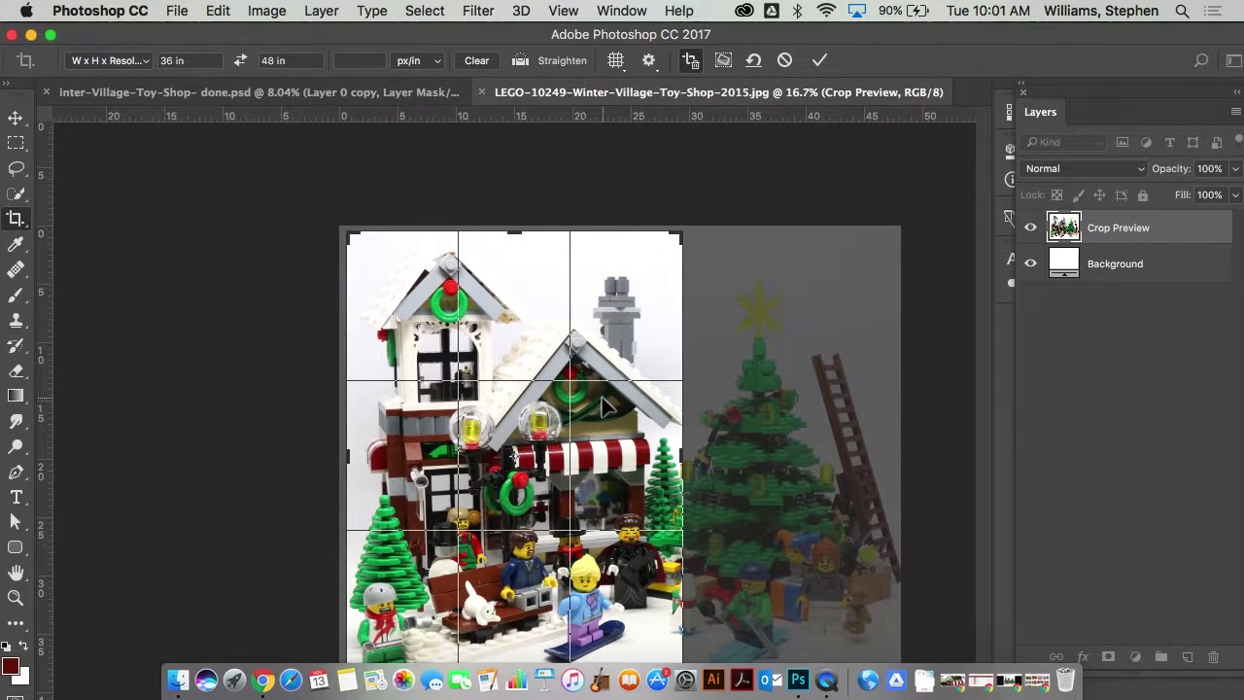
pyautogui.press('Return')
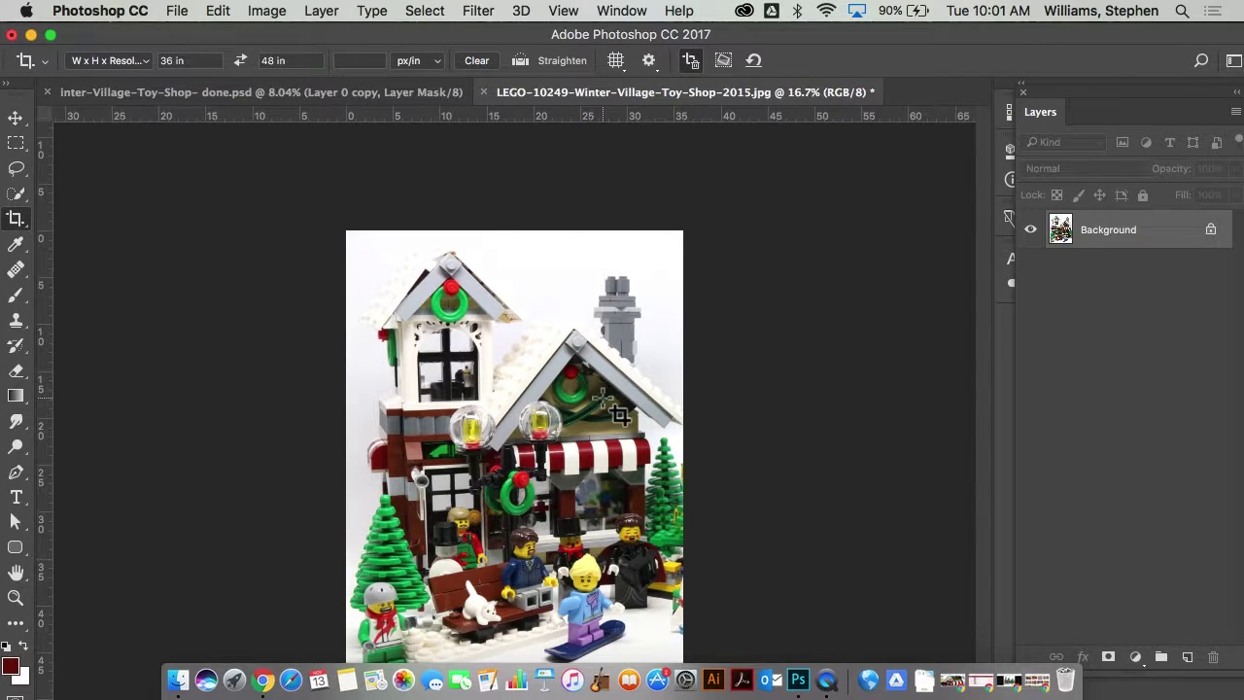
# Step: Check the cropped image's width, height and resolution without changing them
pyautogui.click(266, 11)
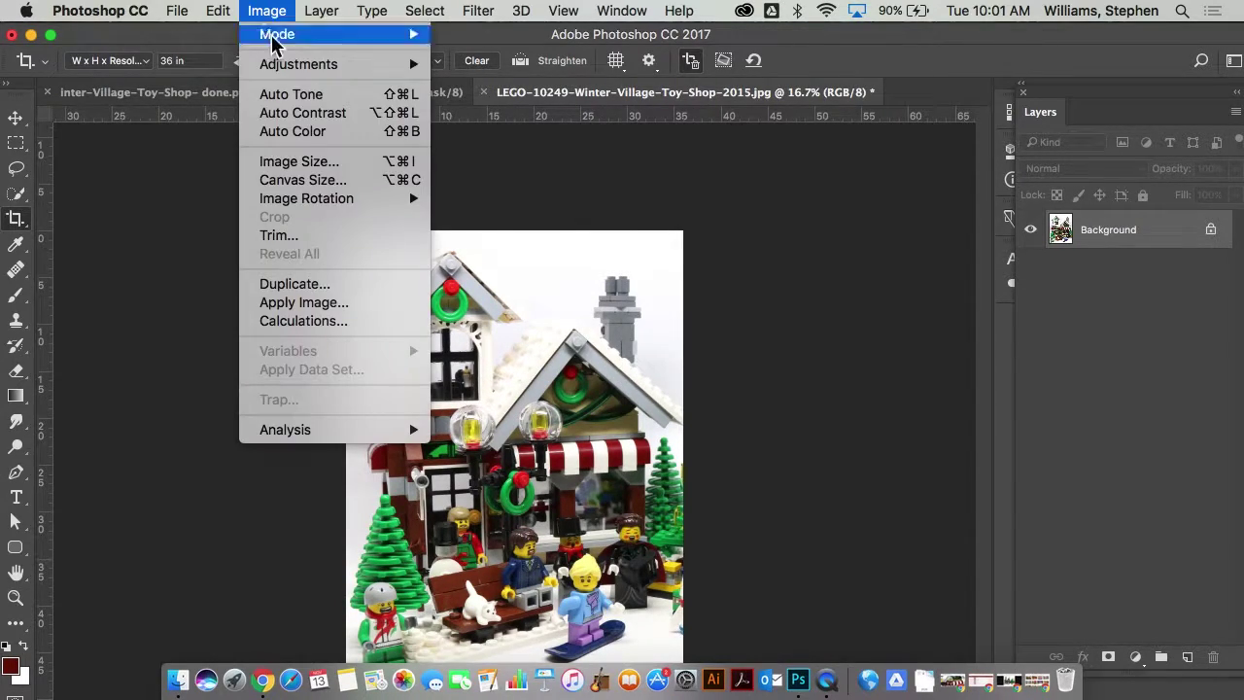
pyautogui.click(304, 164)
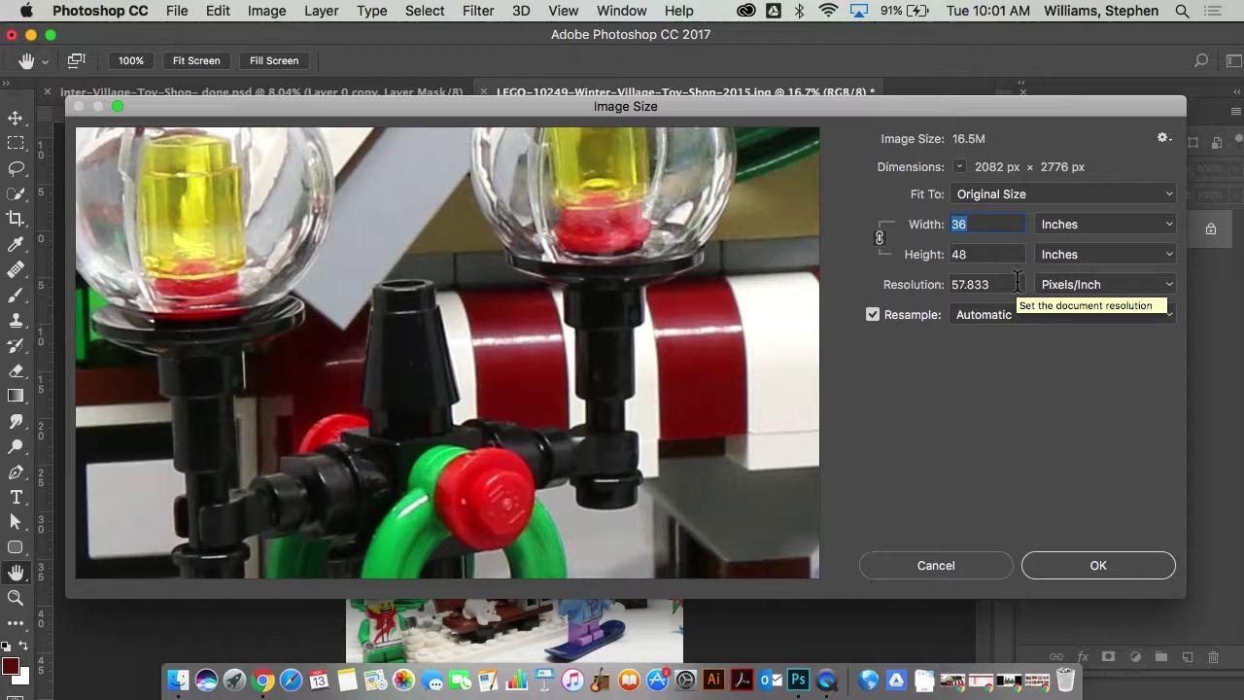
pyautogui.click(972, 564)
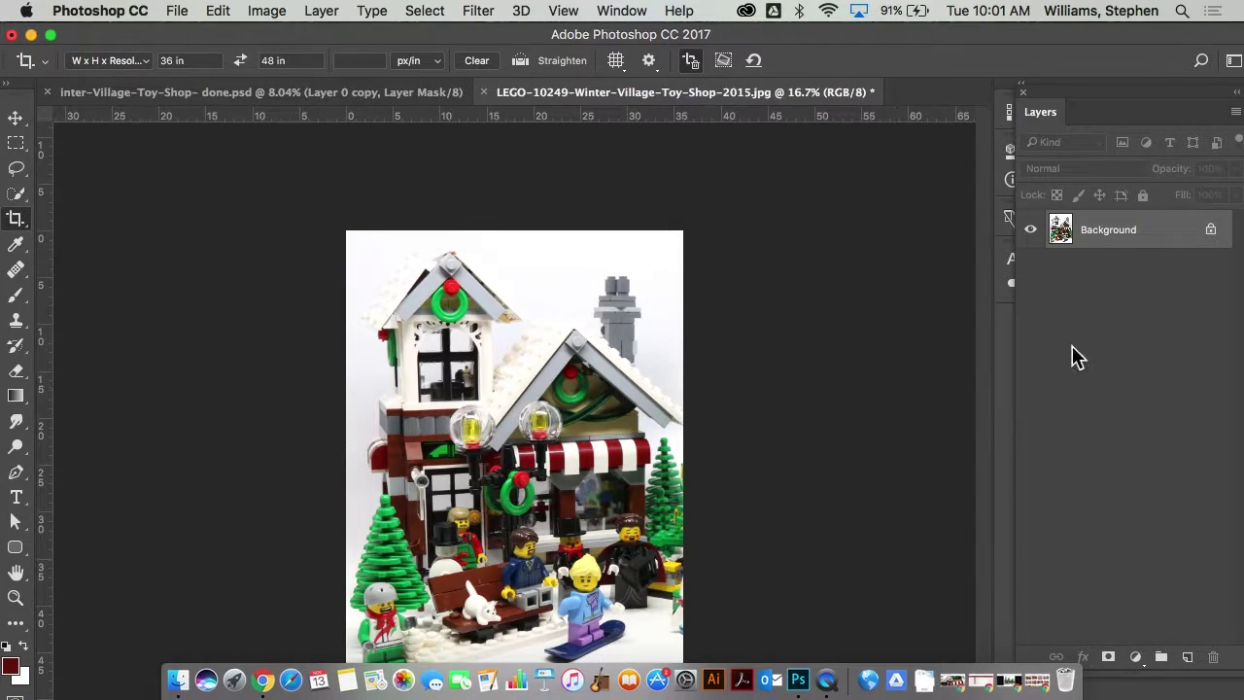
# Step: Unlock the Background layer and duplicate it
pyautogui.click(1213, 231)
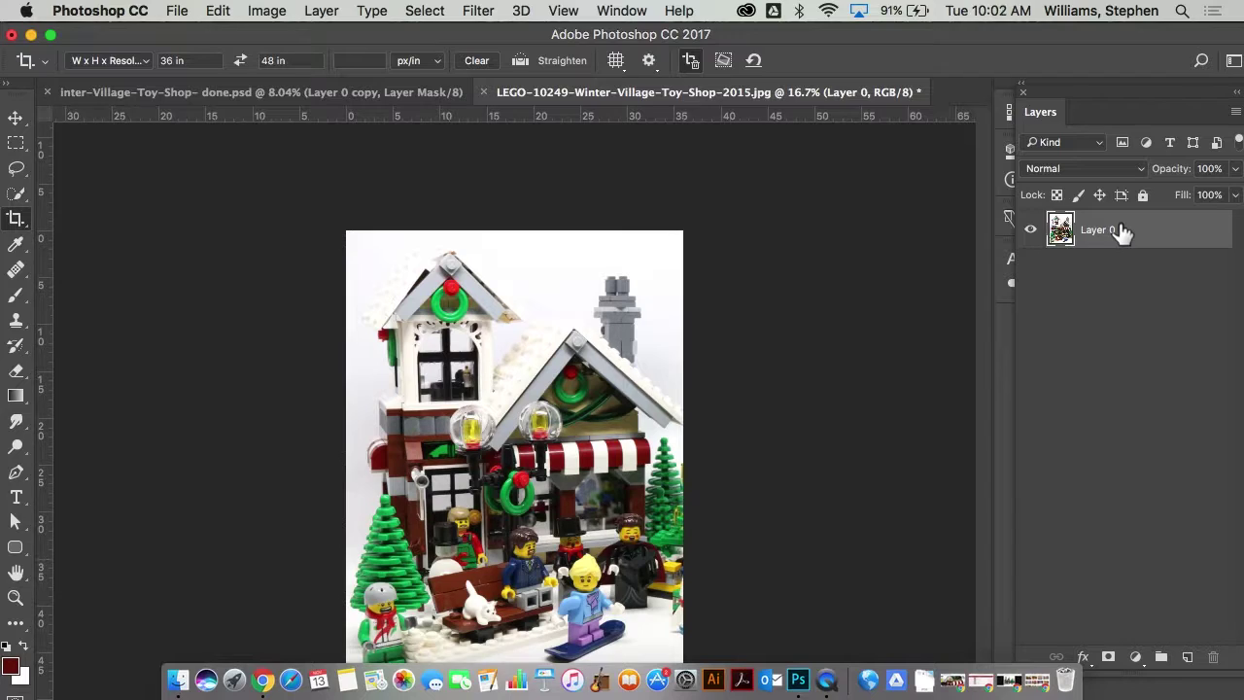
pyautogui.moveTo(1122, 230); pyautogui.dragTo(1187, 657)
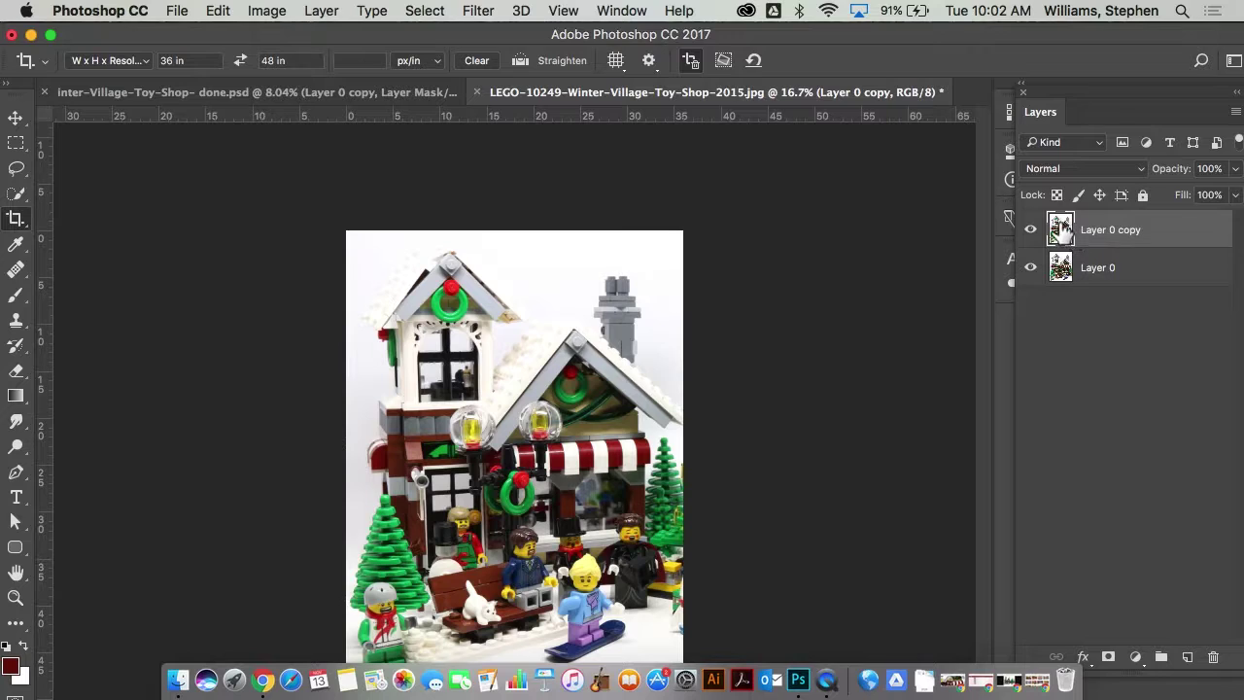
# Step: Start a Black & White adjustment on Layer 0 copy and move its dialog clear of the picture
pyautogui.click(268, 11)
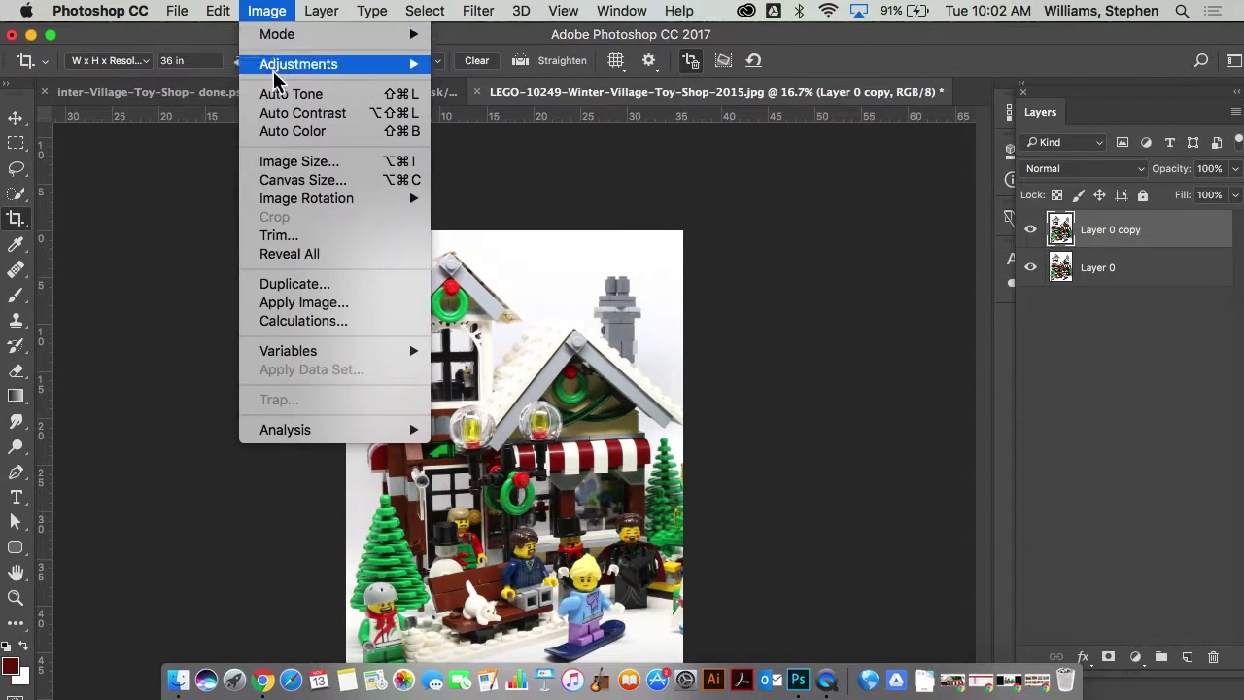
pyautogui.moveTo(288, 76)
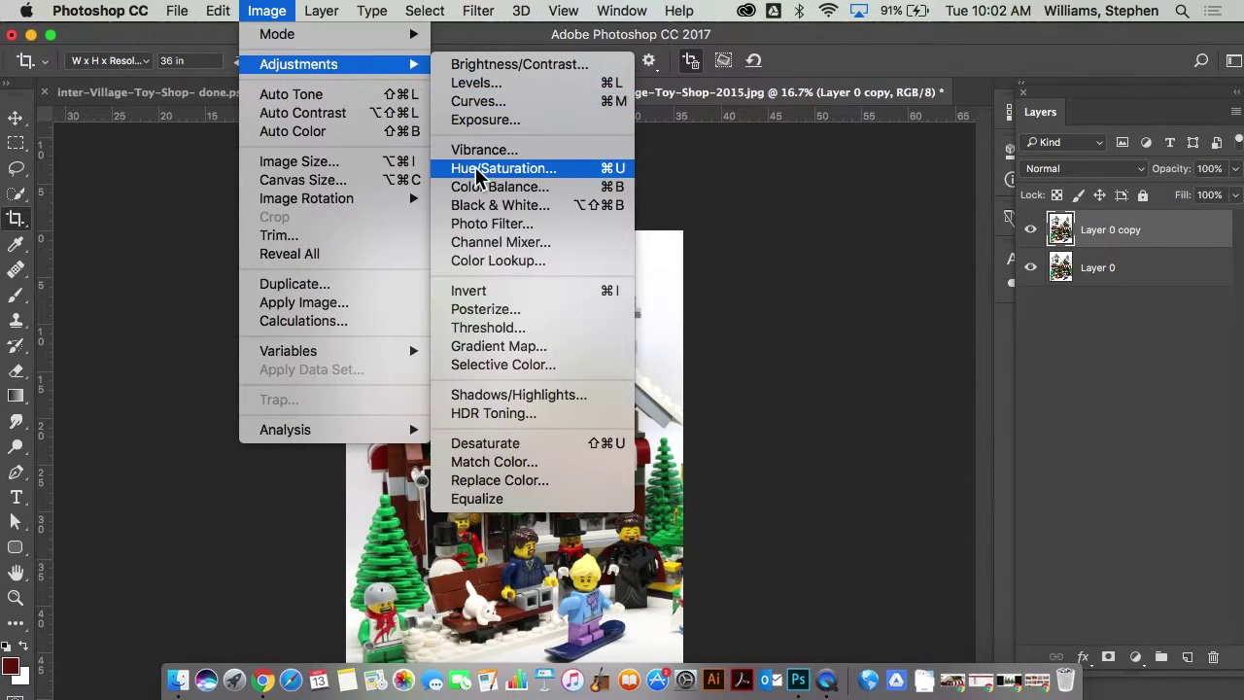
pyautogui.click(483, 205)
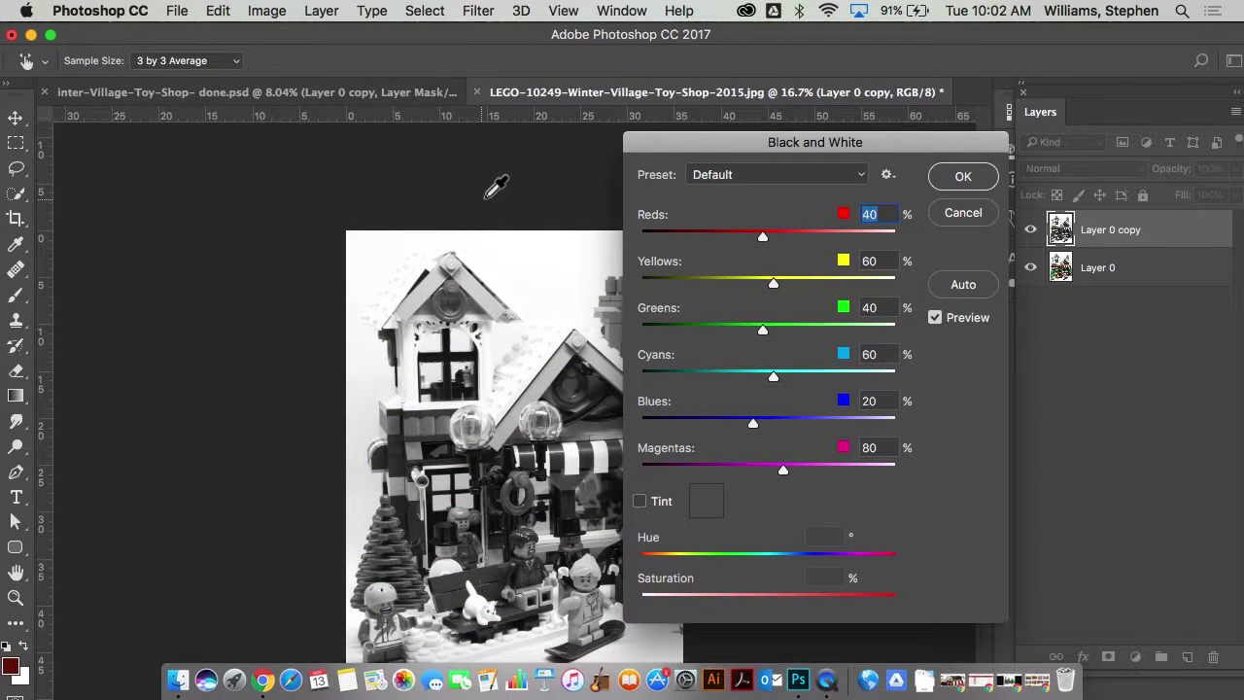
pyautogui.moveTo(681, 151); pyautogui.dragTo(792, 171)
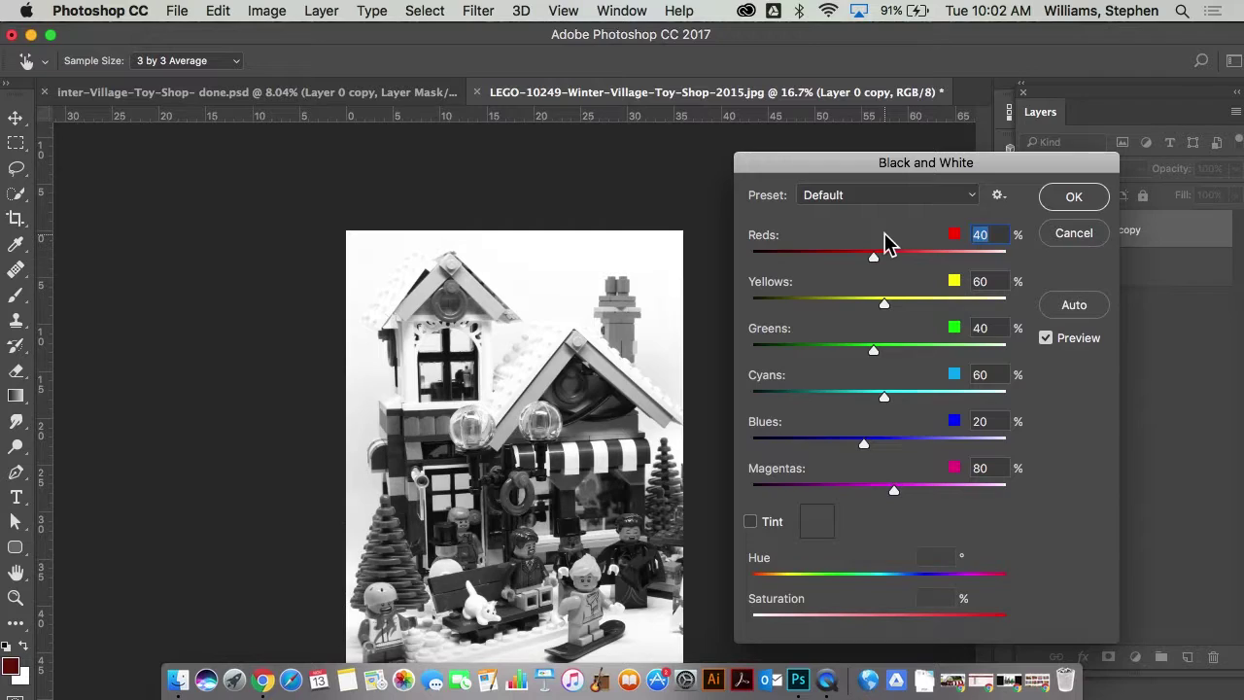
# Step: Preview the Blue Filter, Green Filter and Neutral Density black-and-white presets on the duplicated layer
pyautogui.click(904, 196)
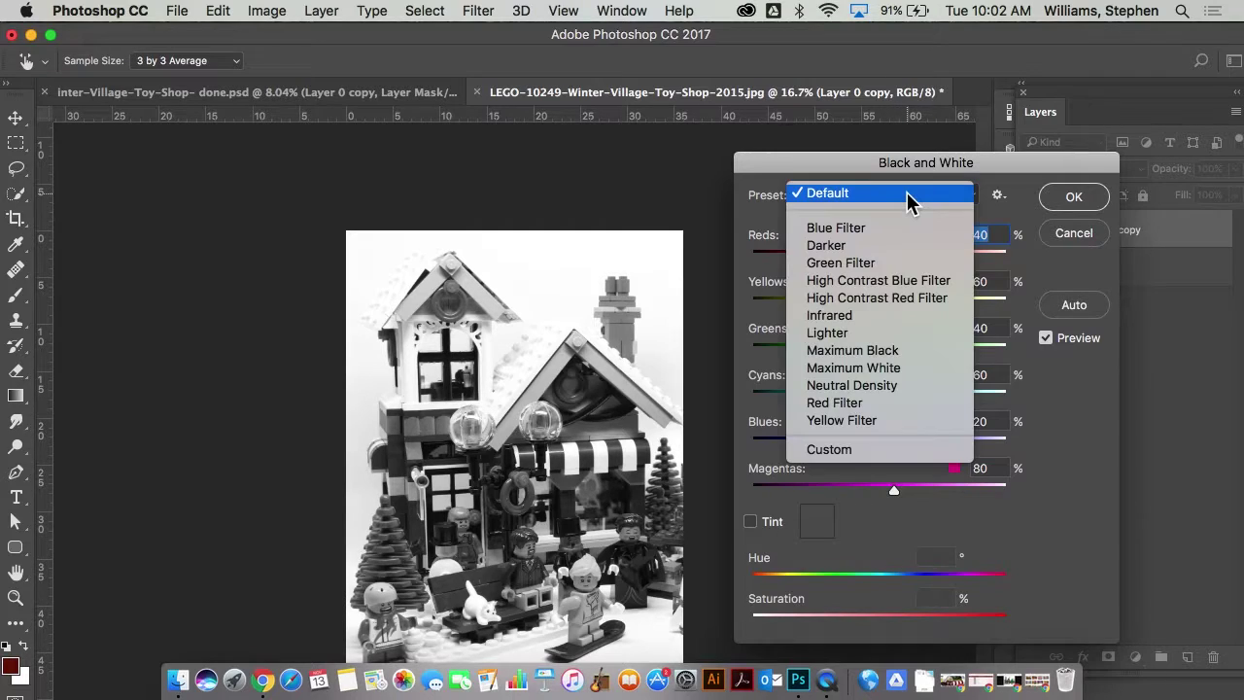
pyautogui.click(885, 228)
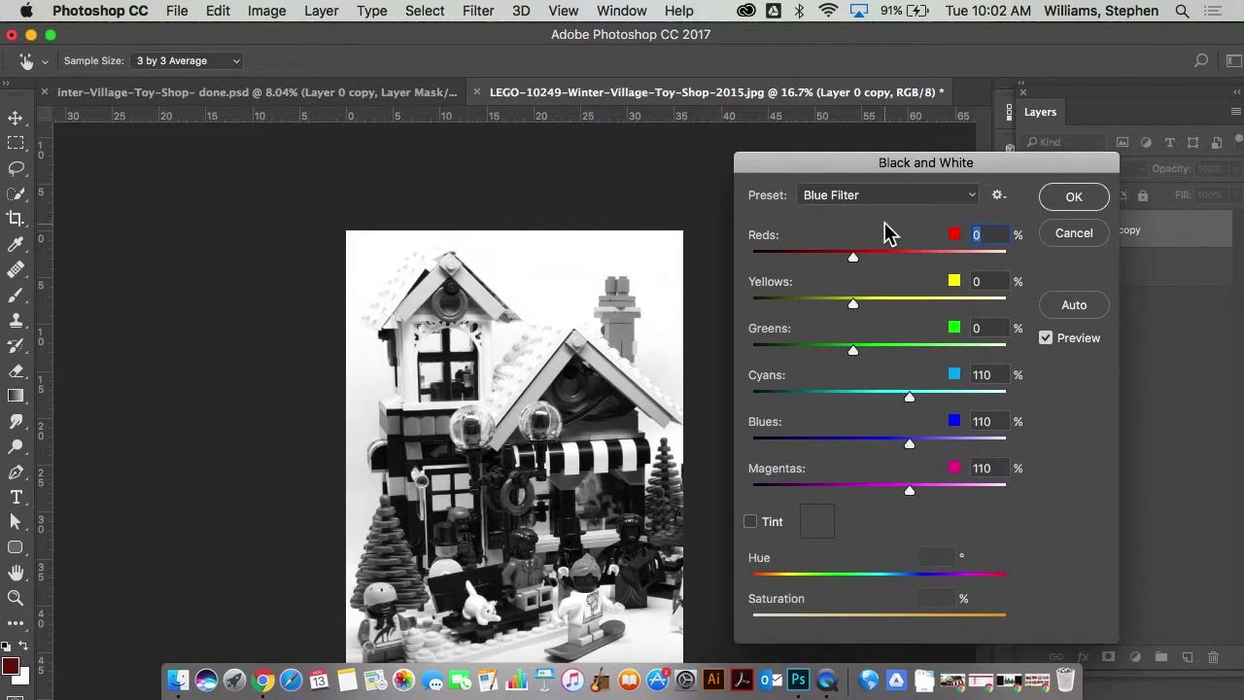
pyautogui.click(889, 202)
pyautogui.click(889, 227)
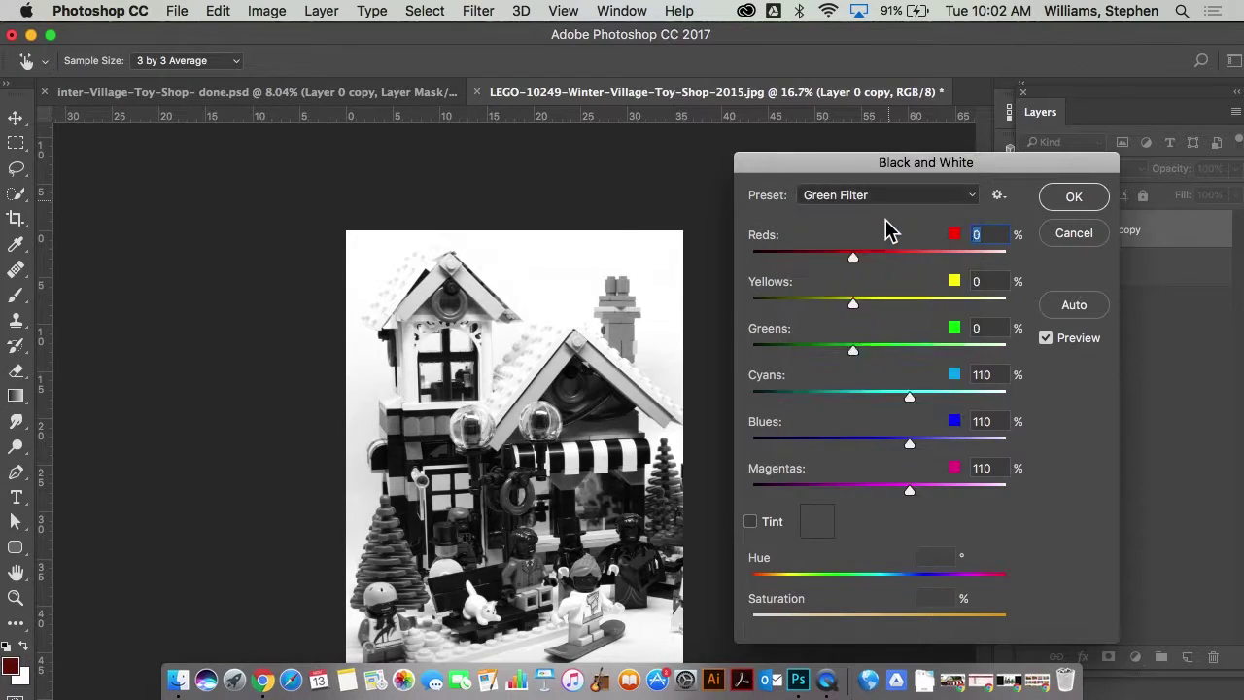
pyautogui.click(893, 198)
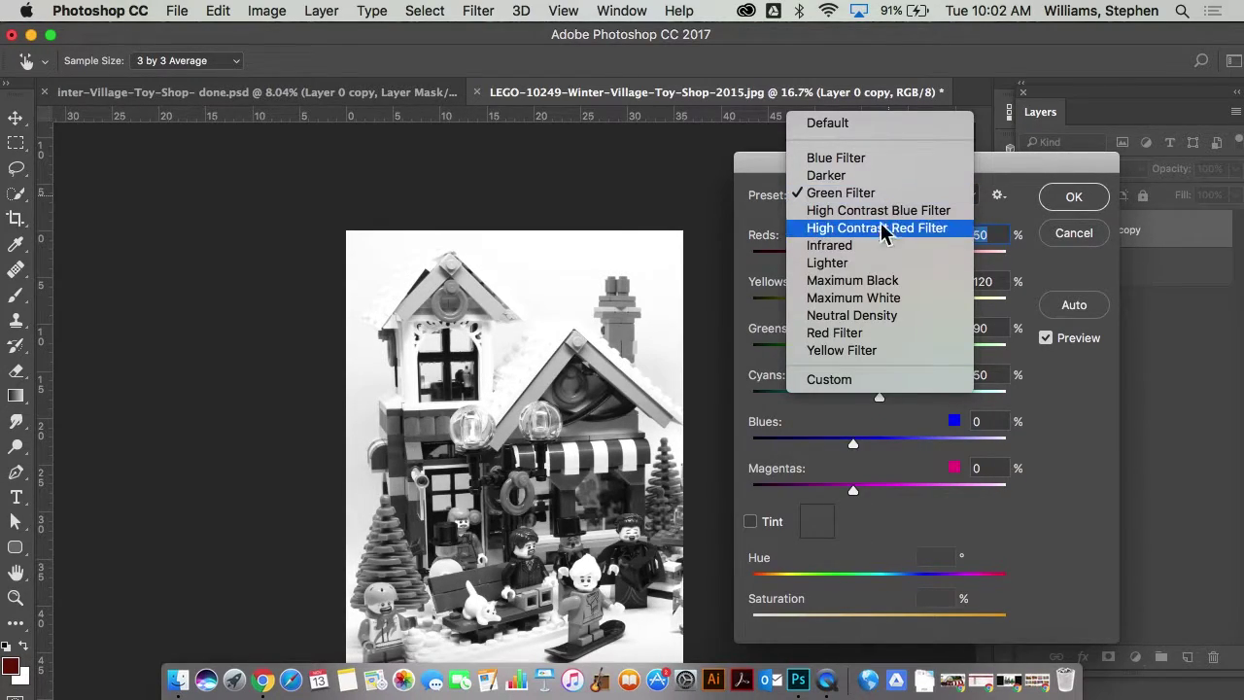
pyautogui.click(875, 315)
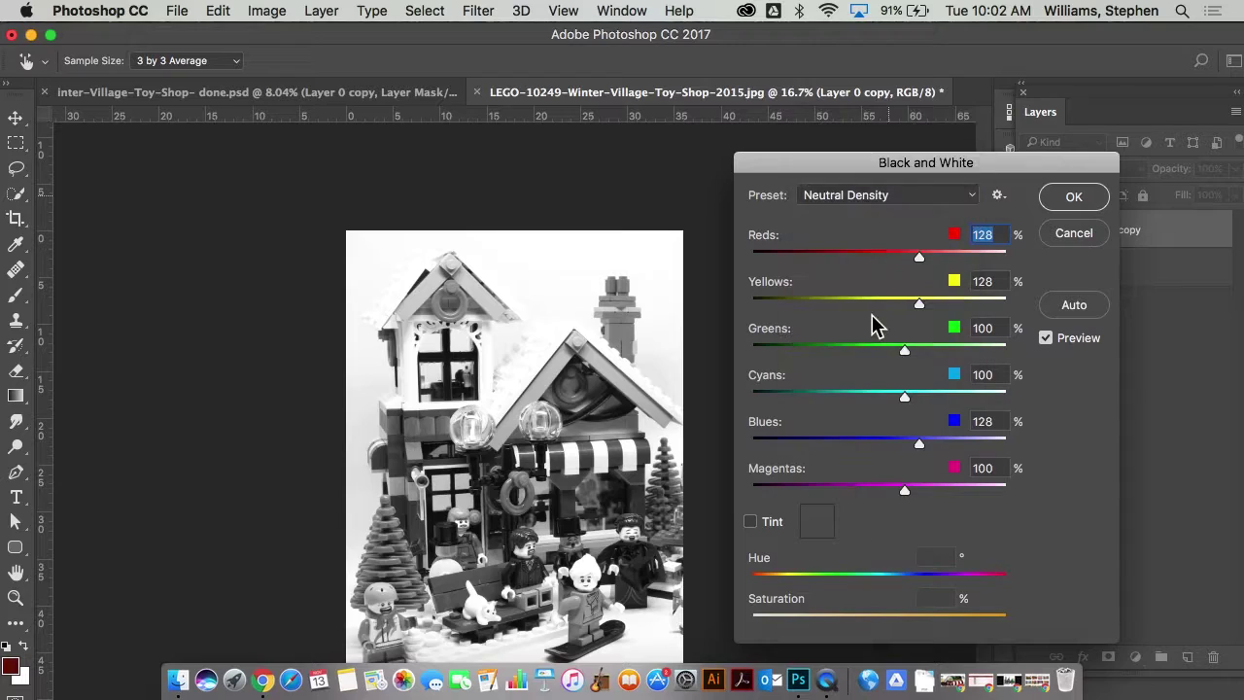
# Step: Apply the Maximum White preset to convert Layer 0 copy to black and white
pyautogui.click(881, 198)
pyautogui.click(875, 176)
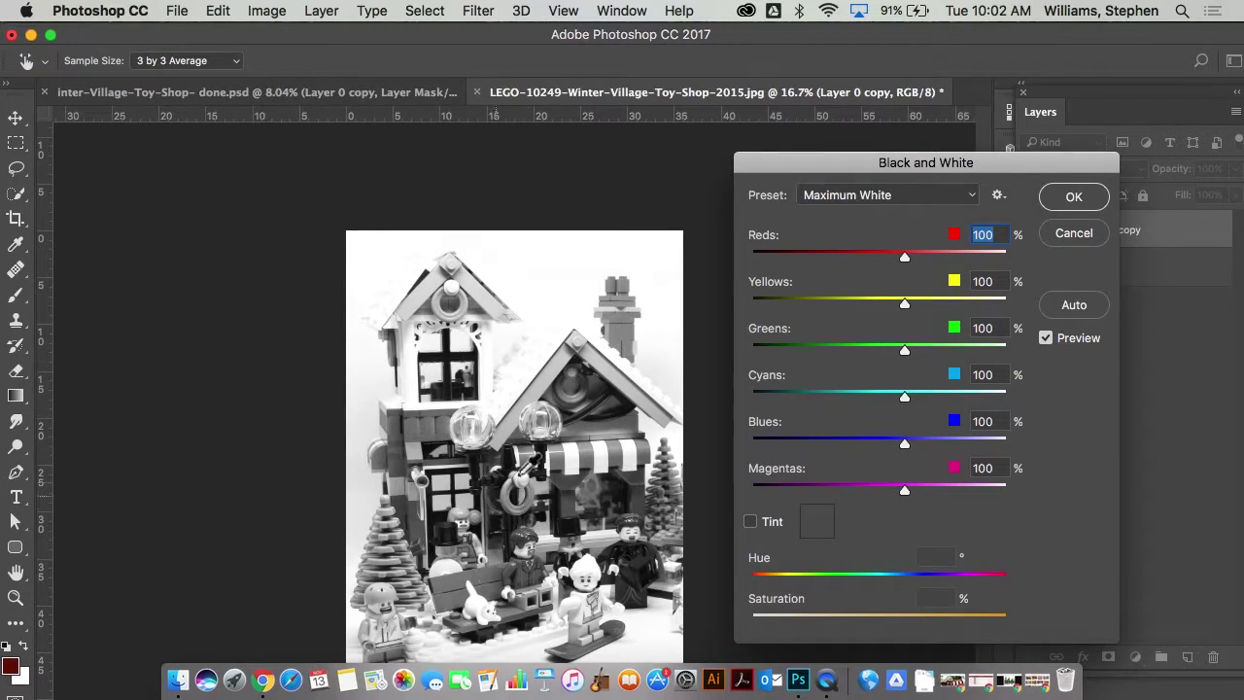
pyautogui.click(1073, 200)
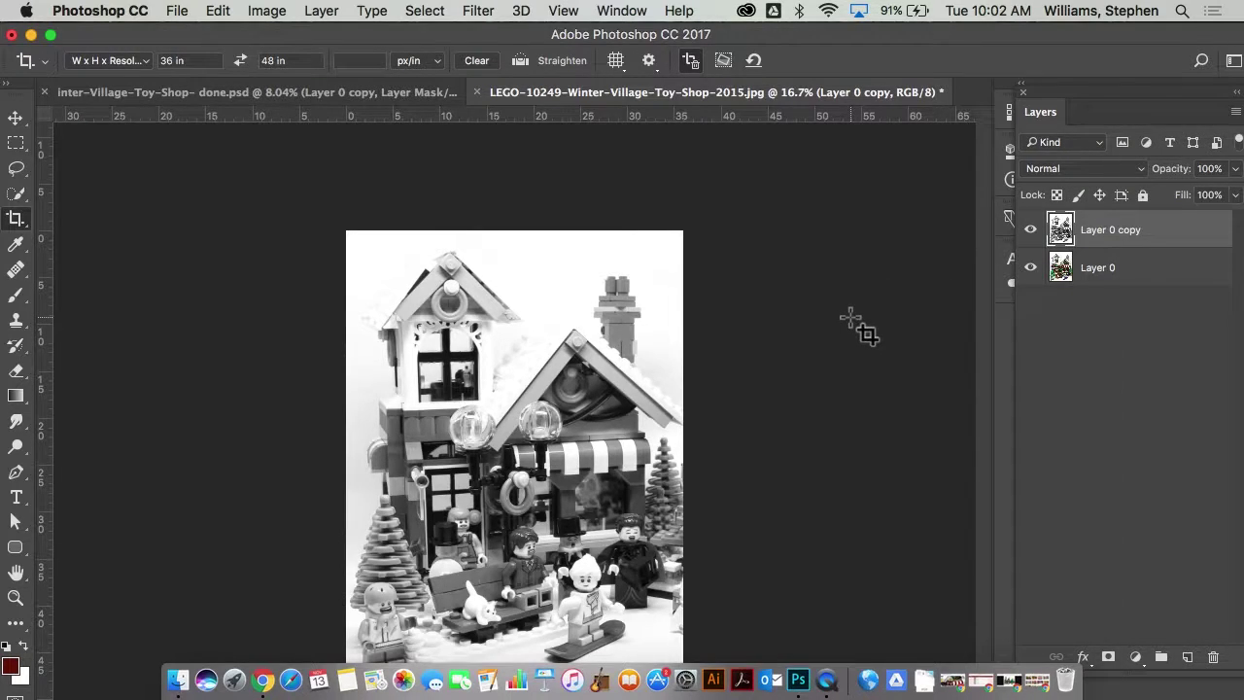
# Step: Hide the black-and-white Layer 0 copy and select the color Layer 0 beneath it
pyautogui.click(1030, 230)
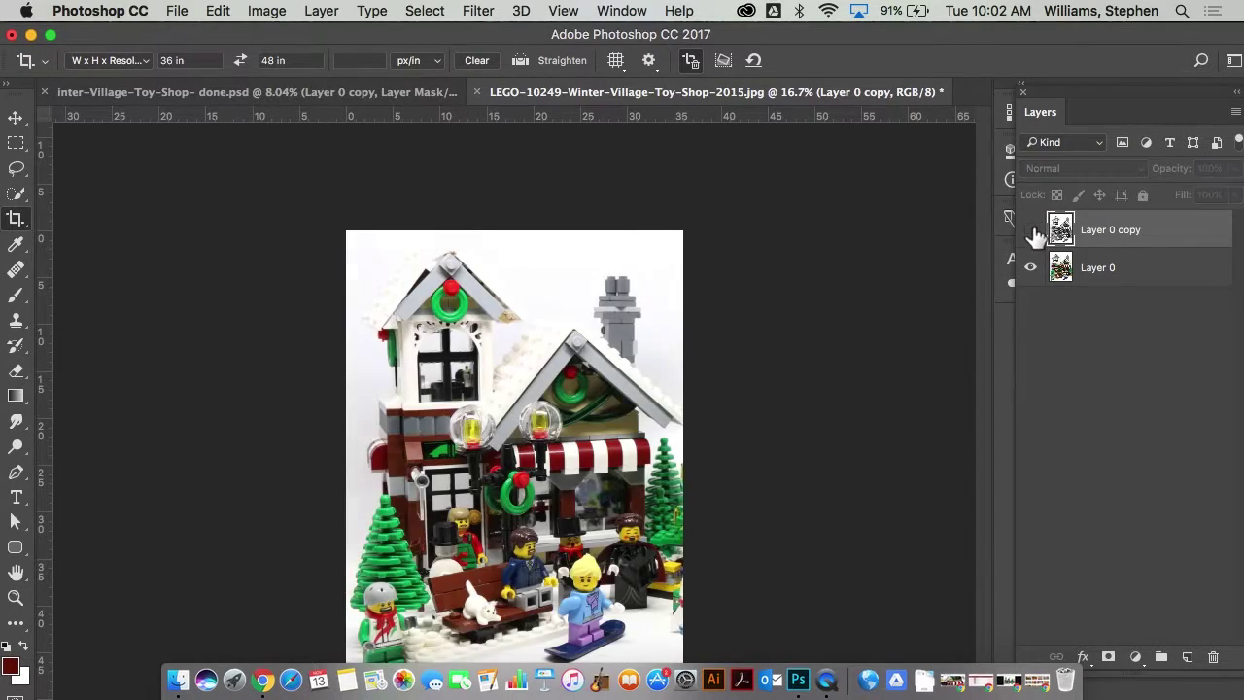
pyautogui.click(1101, 277)
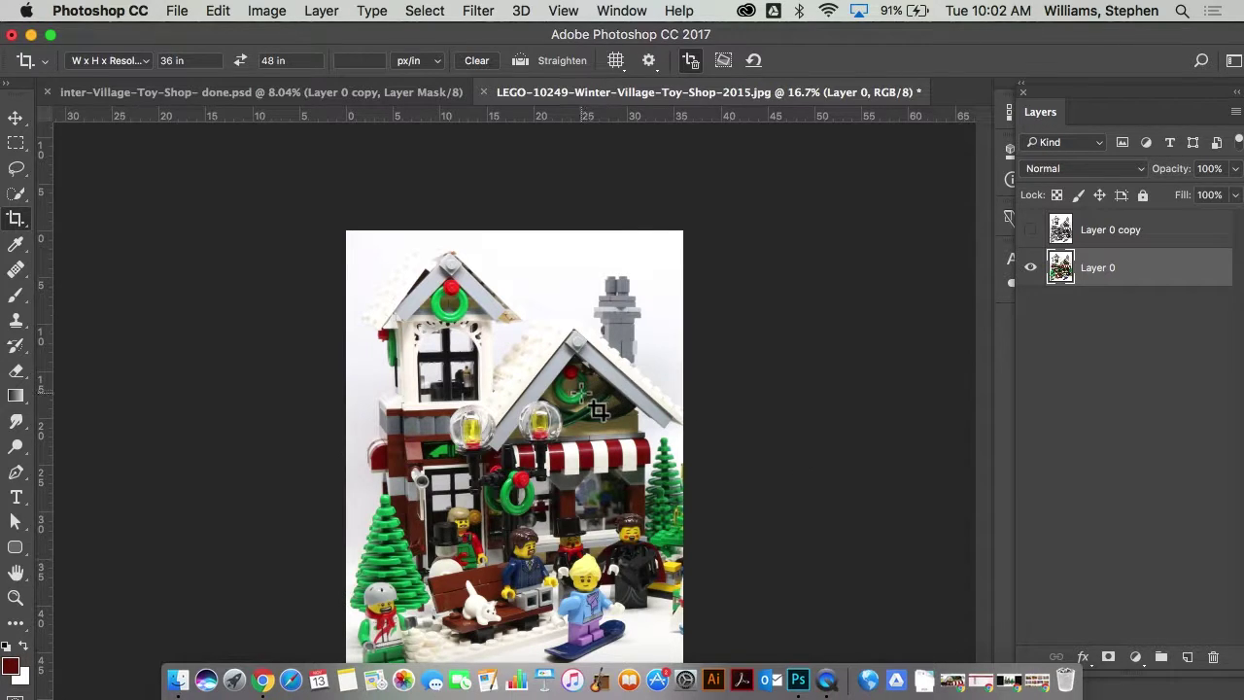
pyautogui.press('super+equal')
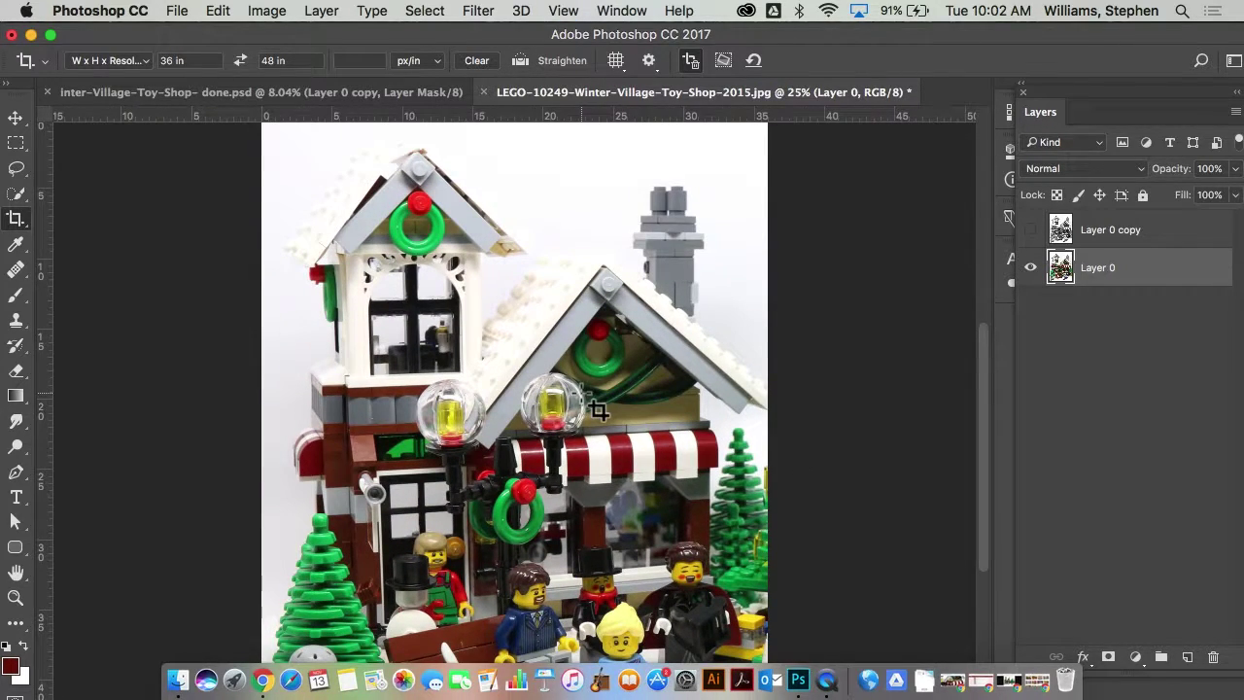
# Step: Start a Color Range selection on Layer 0 and sample the red ornaments above the wreaths on the shop's tower
pyautogui.click(425, 12)
pyautogui.click(423, 11)
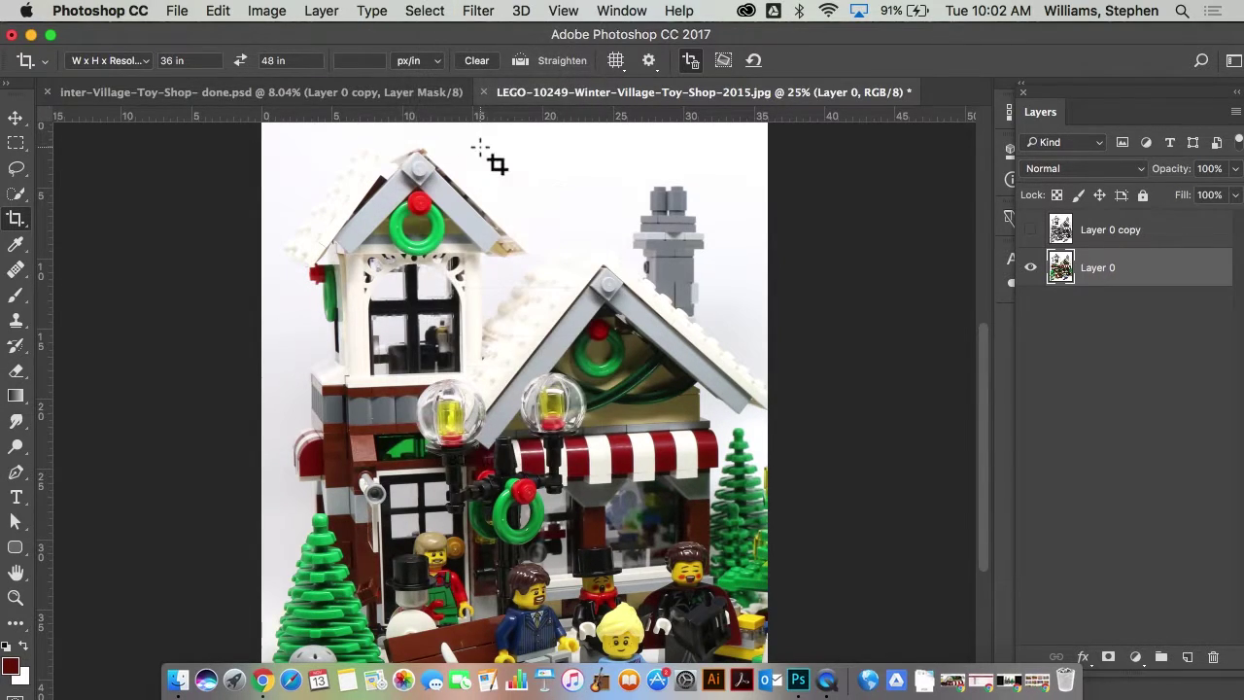
pyautogui.click(423, 13)
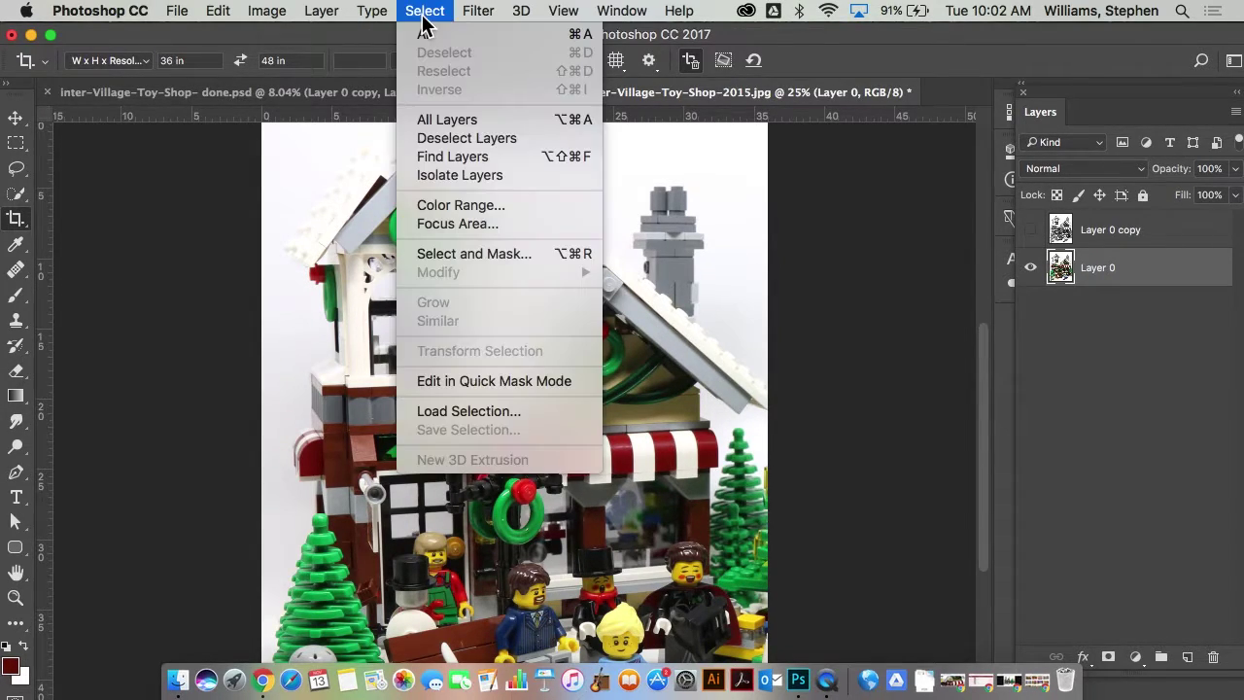
pyautogui.click(449, 204)
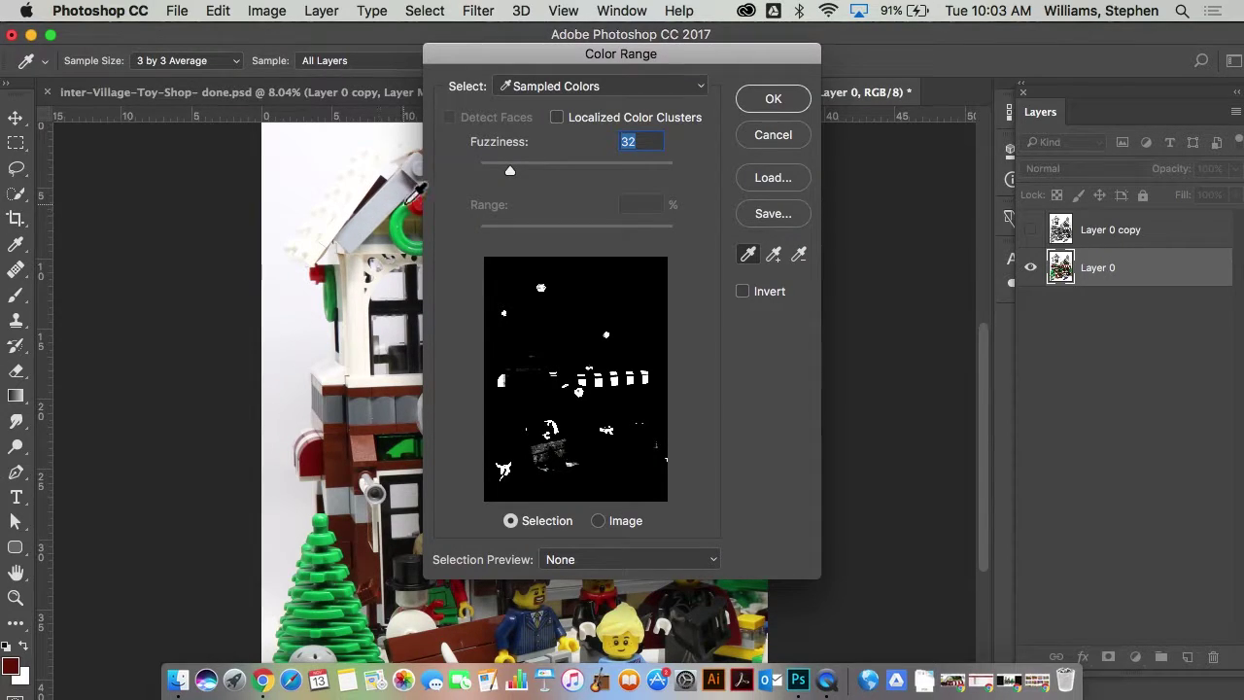
pyautogui.click(416, 209)
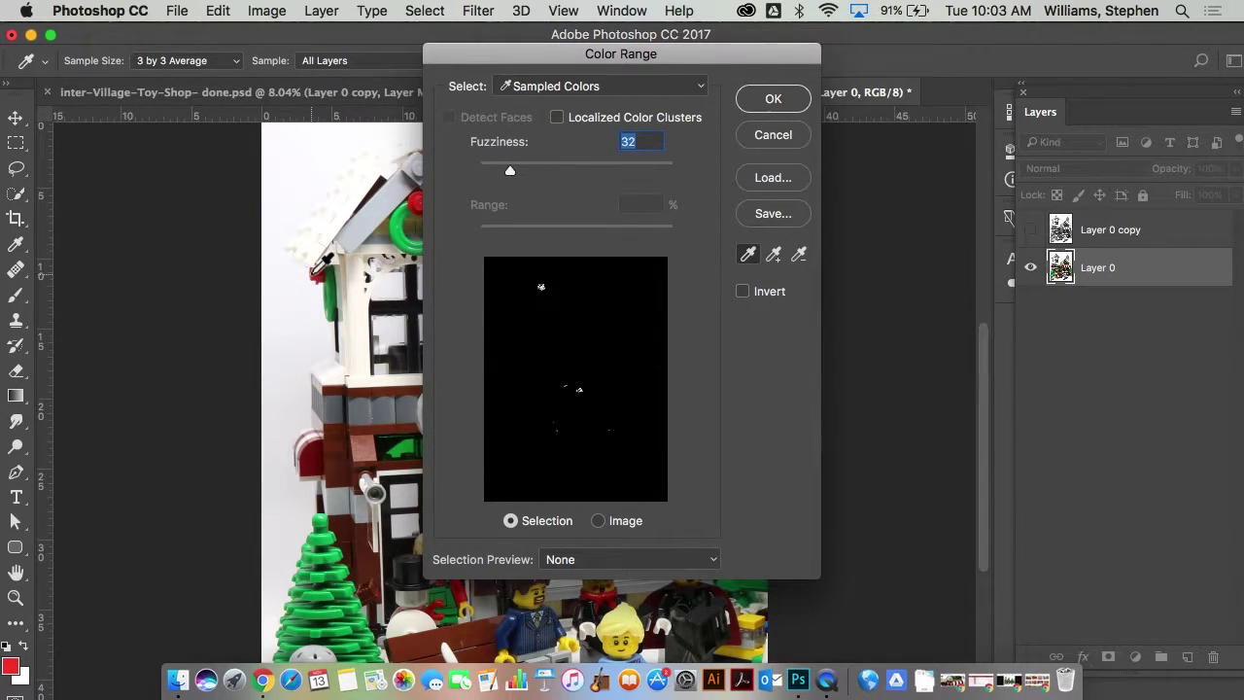
pyautogui.click(317, 275)
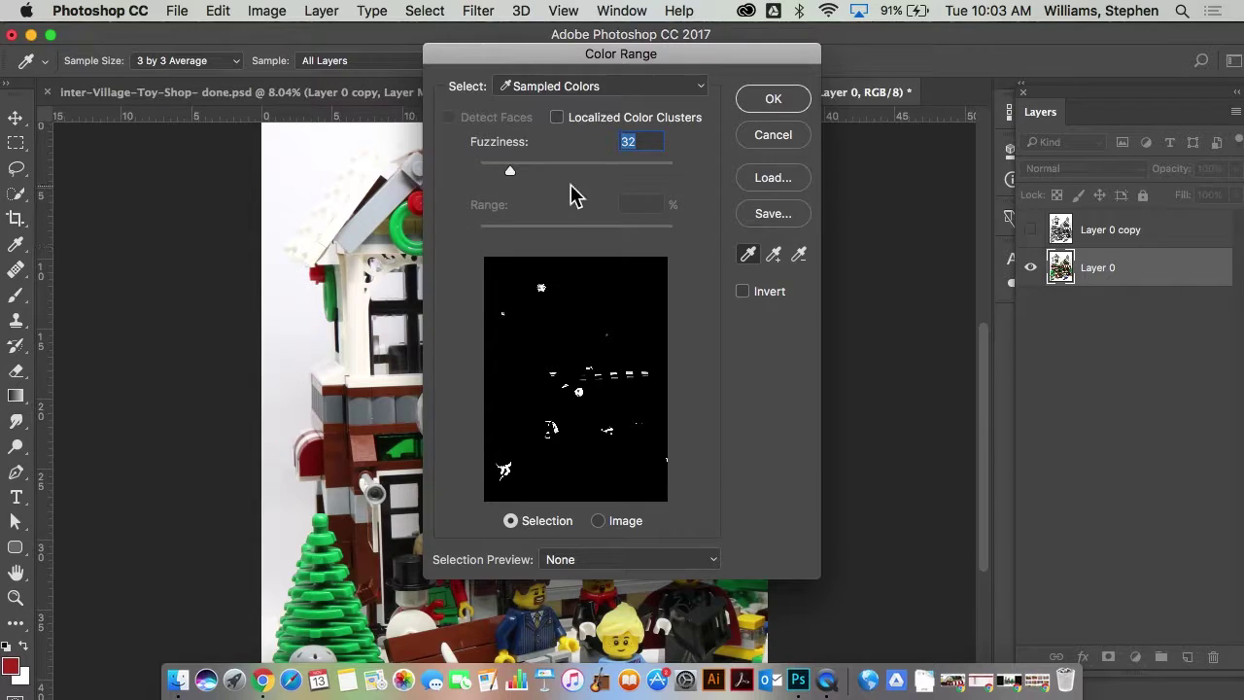
# Step: Set the Color Range fuzziness to 52, sample the red of the awning and create the selection
pyautogui.moveTo(509, 171); pyautogui.dragTo(530, 172)
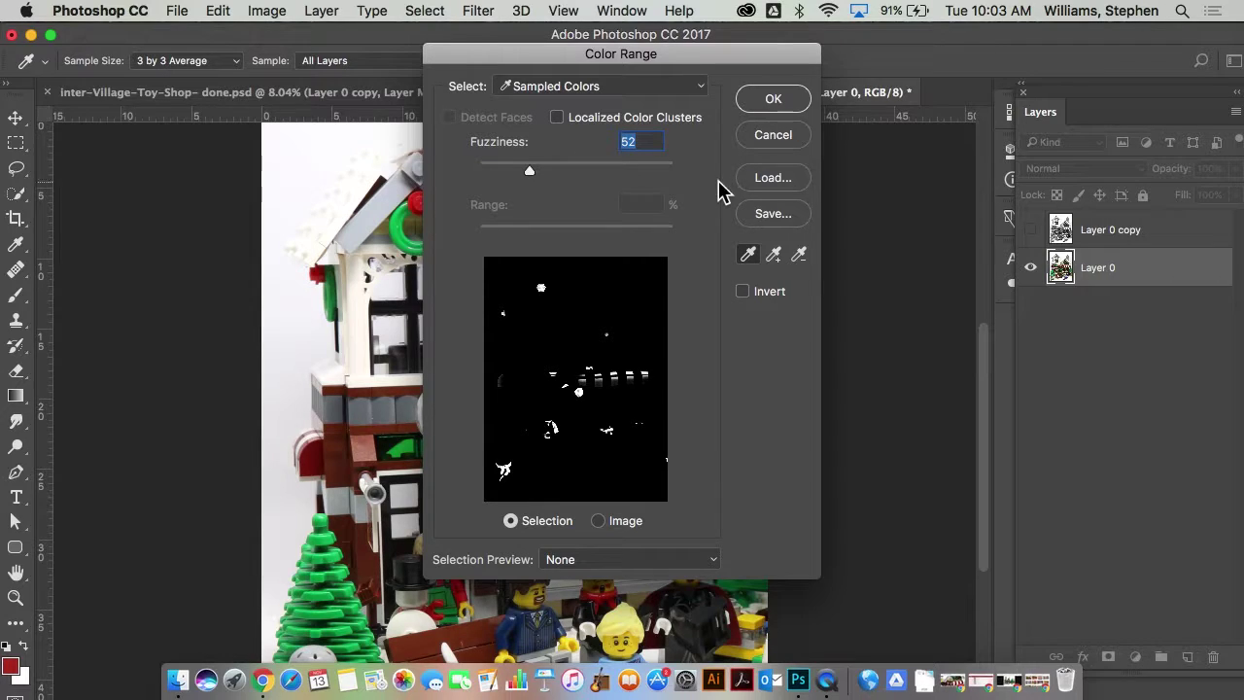
pyautogui.keyDown('shift'); pyautogui.click(605, 382); pyautogui.keyUp('shift')
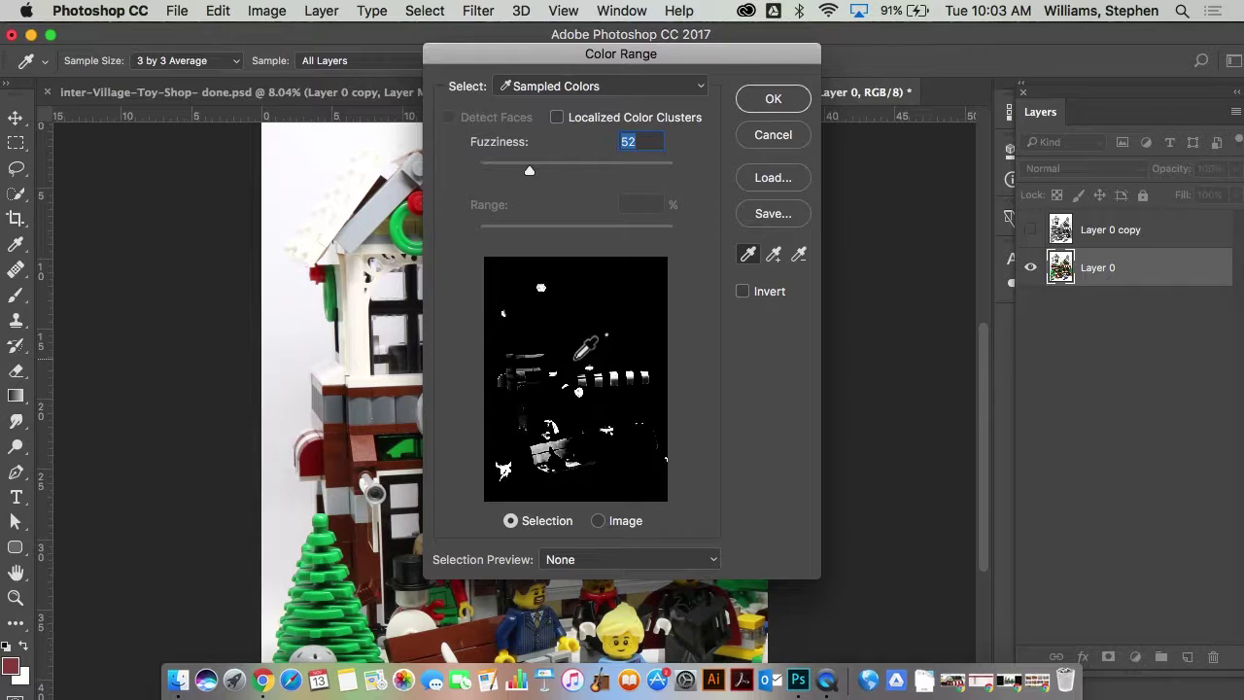
pyautogui.click(770, 101)
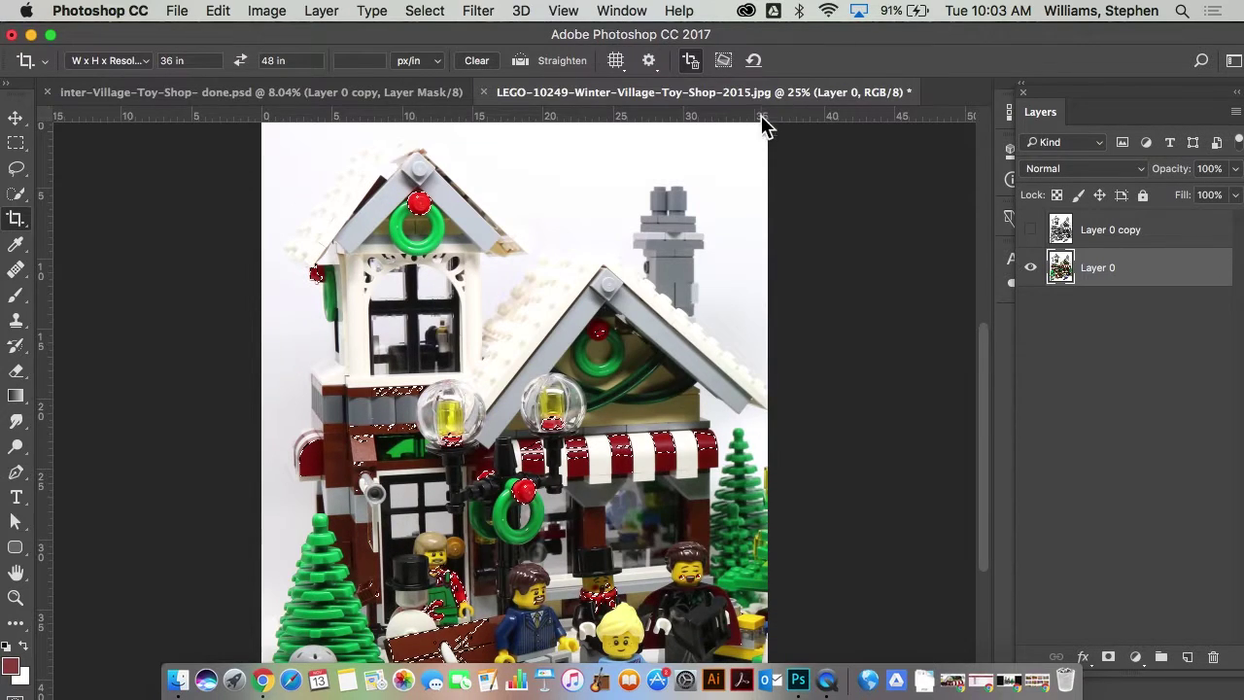
# Step: Show and select the black-and-white Layer 0 copy, and try a layer mask made directly from the red selection
pyautogui.click(1031, 230)
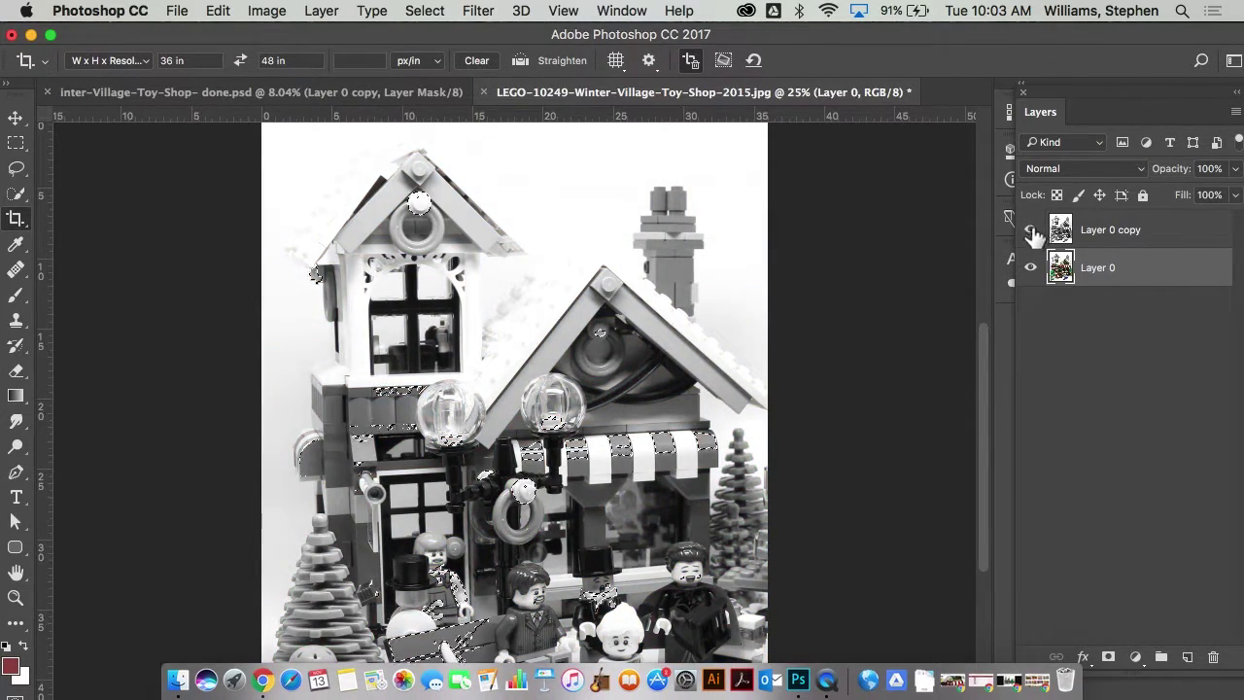
pyautogui.click(1111, 234)
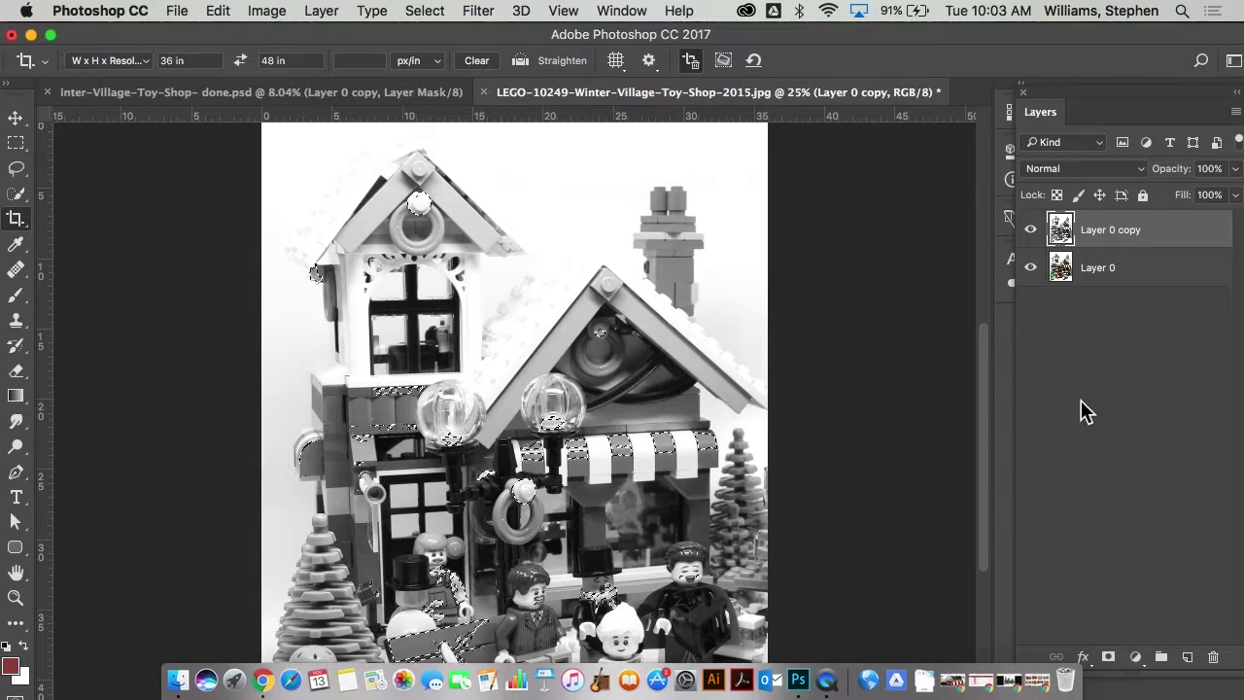
pyautogui.click(1106, 659)
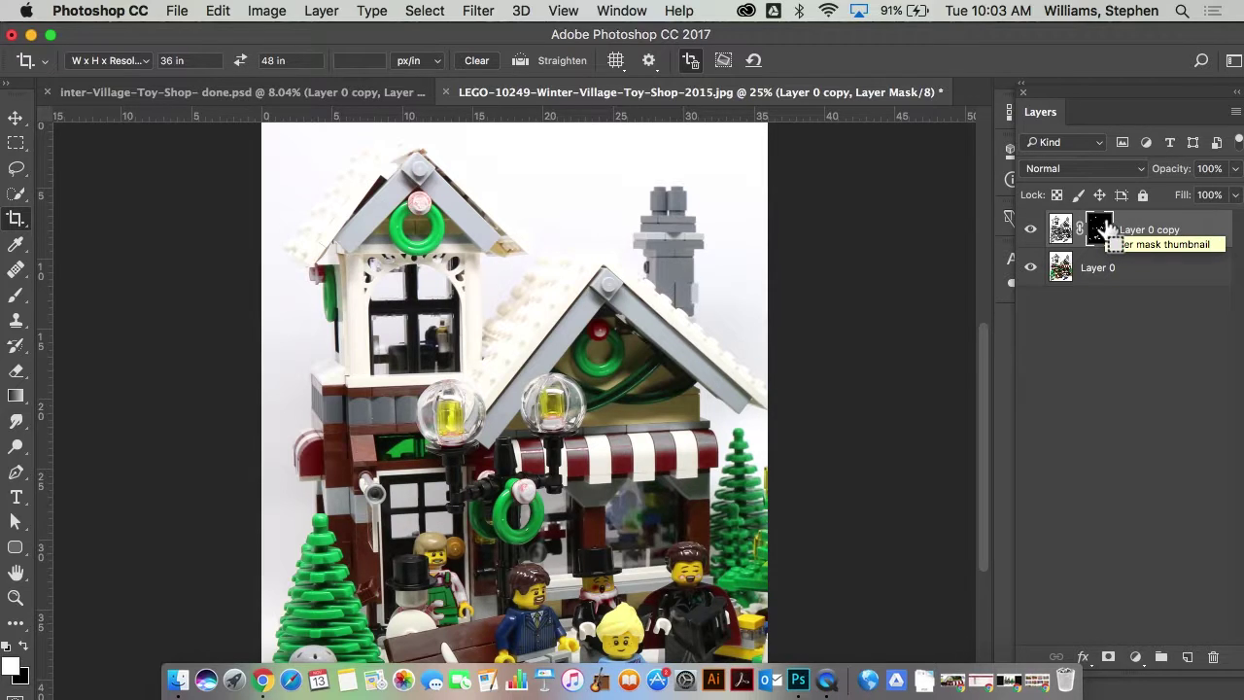
pyautogui.press('Delete')
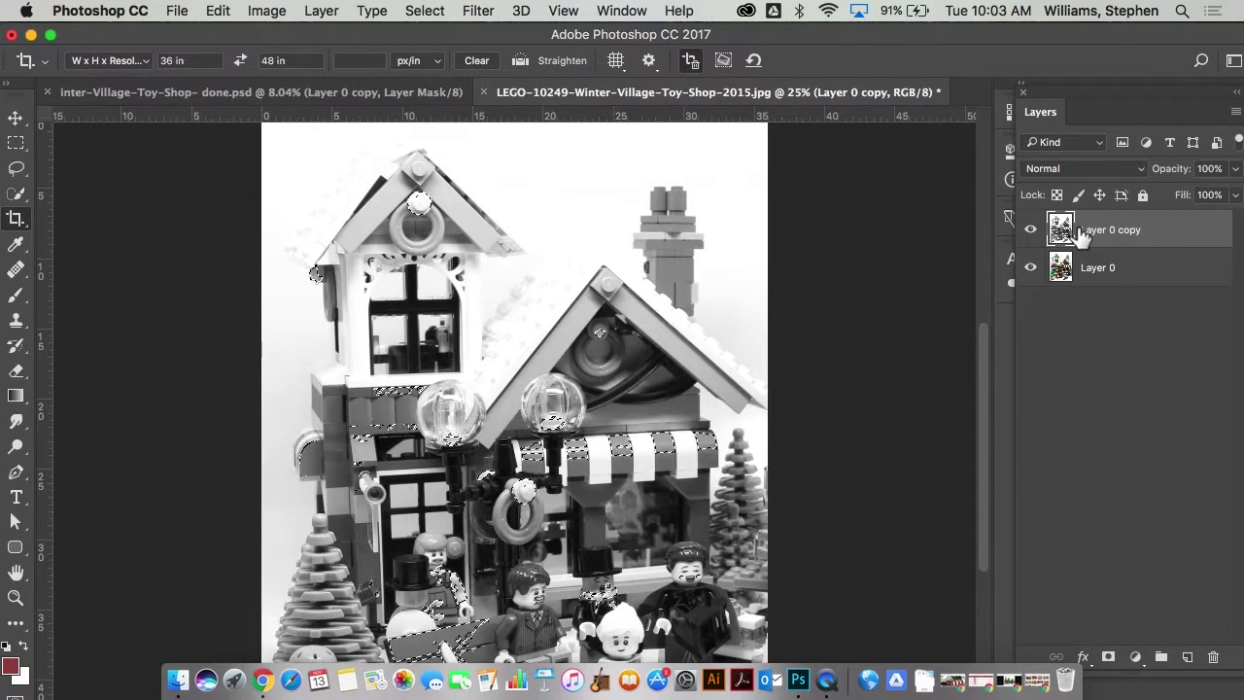
# Step: Invert the red selection and add it as a layer mask on Layer 0 copy
pyautogui.click(325, 11)
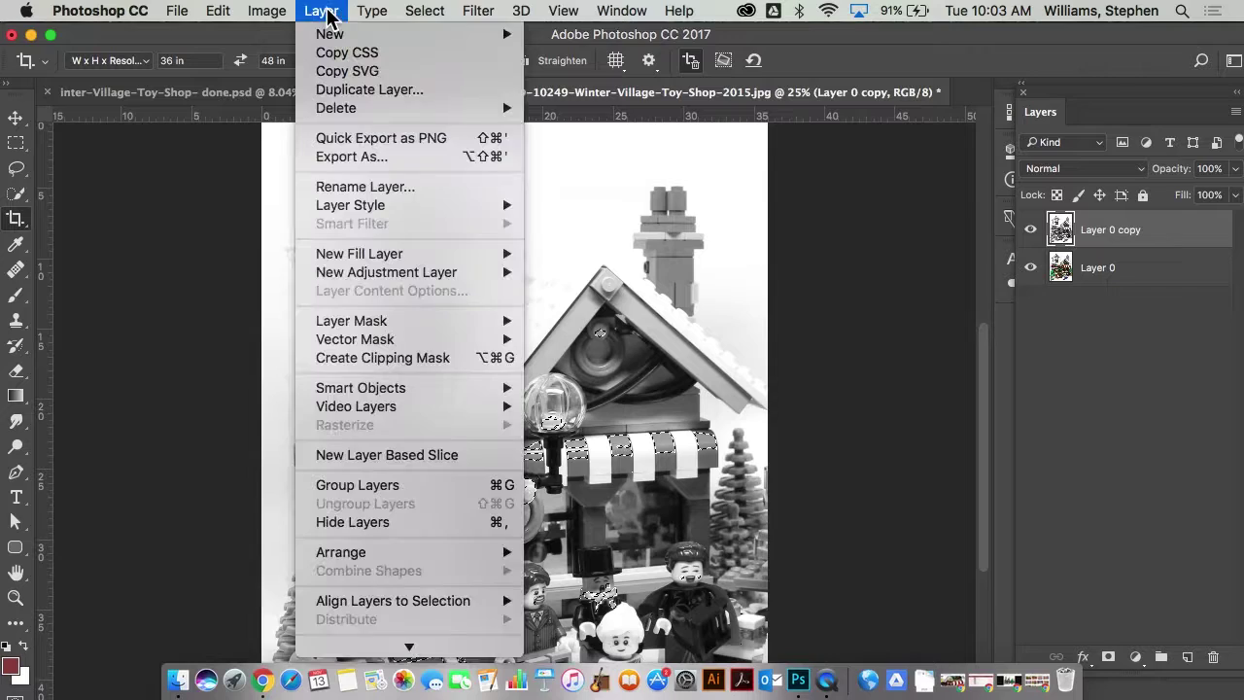
pyautogui.moveTo(420, 11)
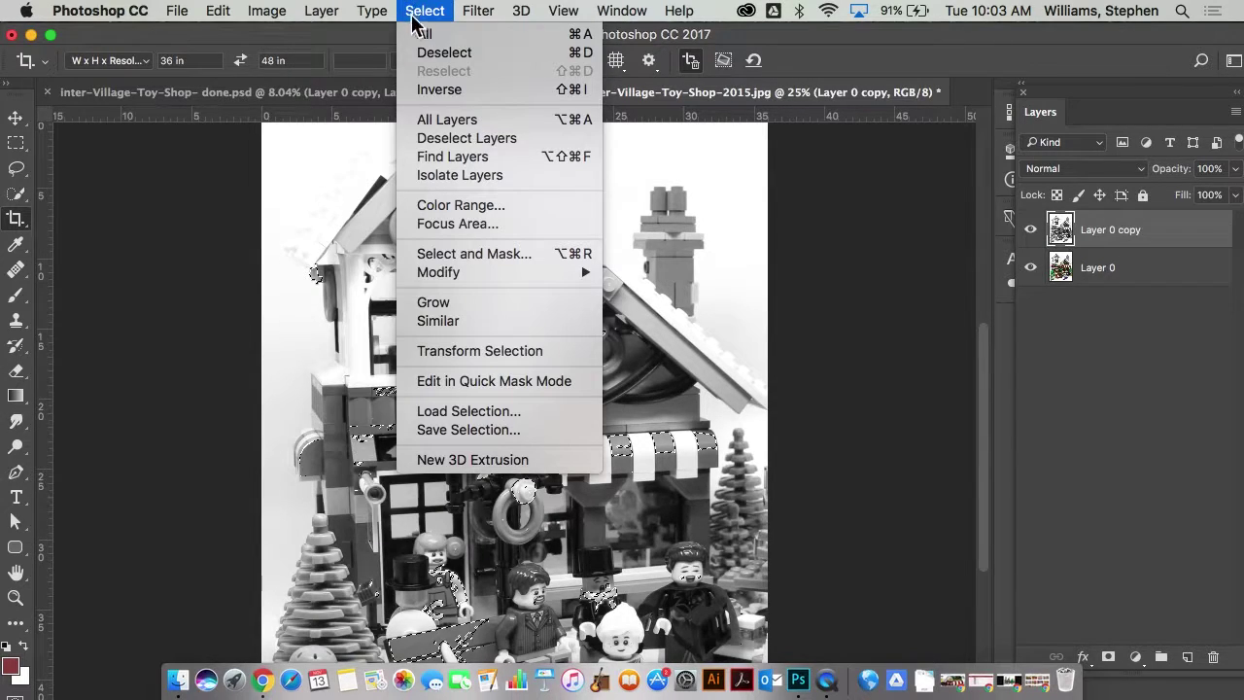
pyautogui.click(433, 90)
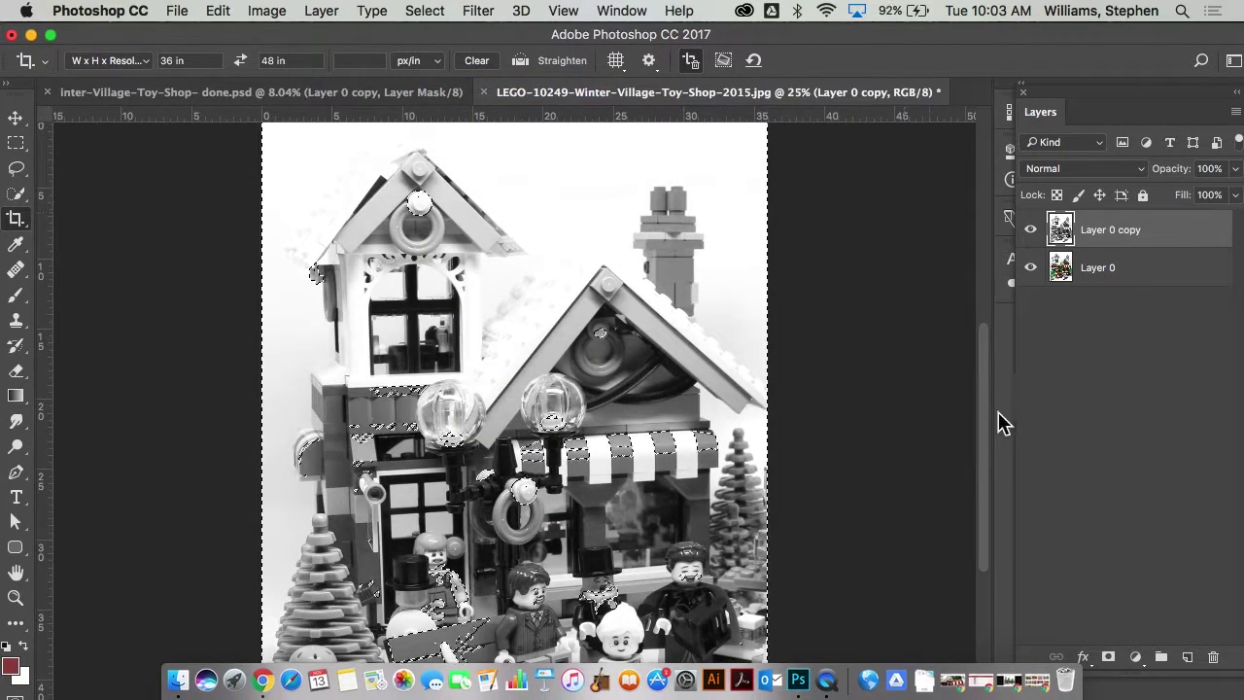
pyautogui.click(1109, 657)
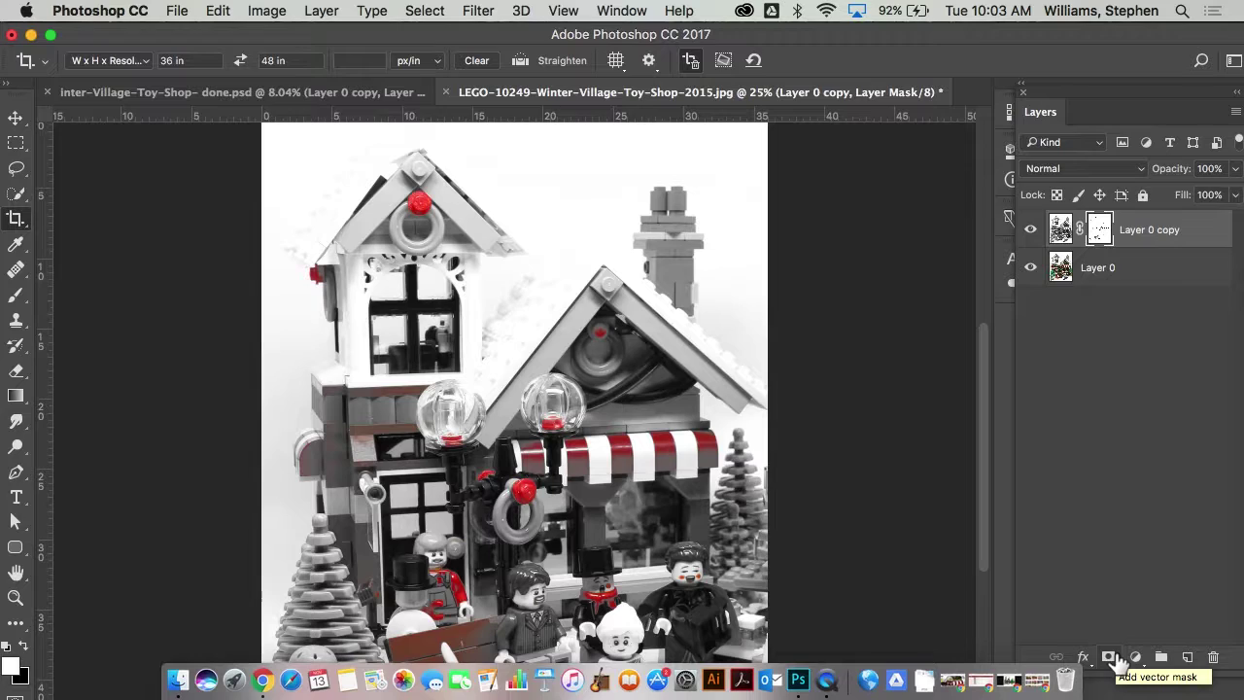
# Step: Paint white on the Layer 0 copy mask over the reddish-brown bench, reducing the brush size to 40
pyautogui.scroll(-5, 833, 515)
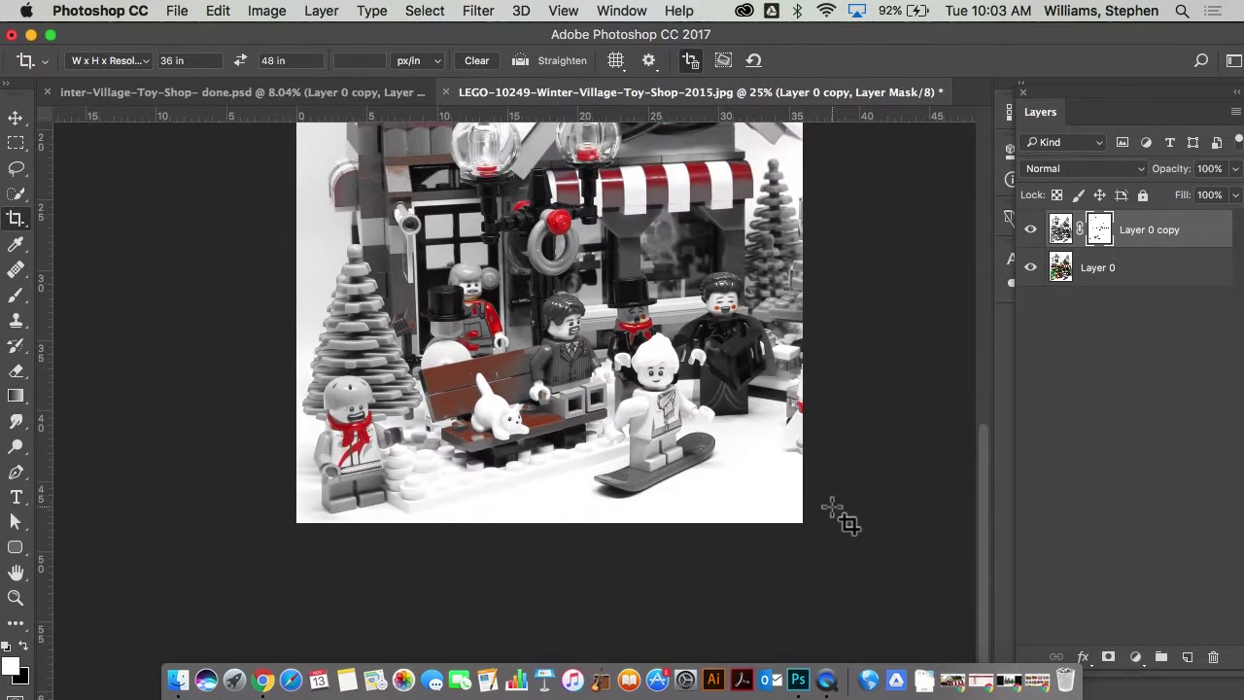
pyautogui.scroll(2, 833, 507)
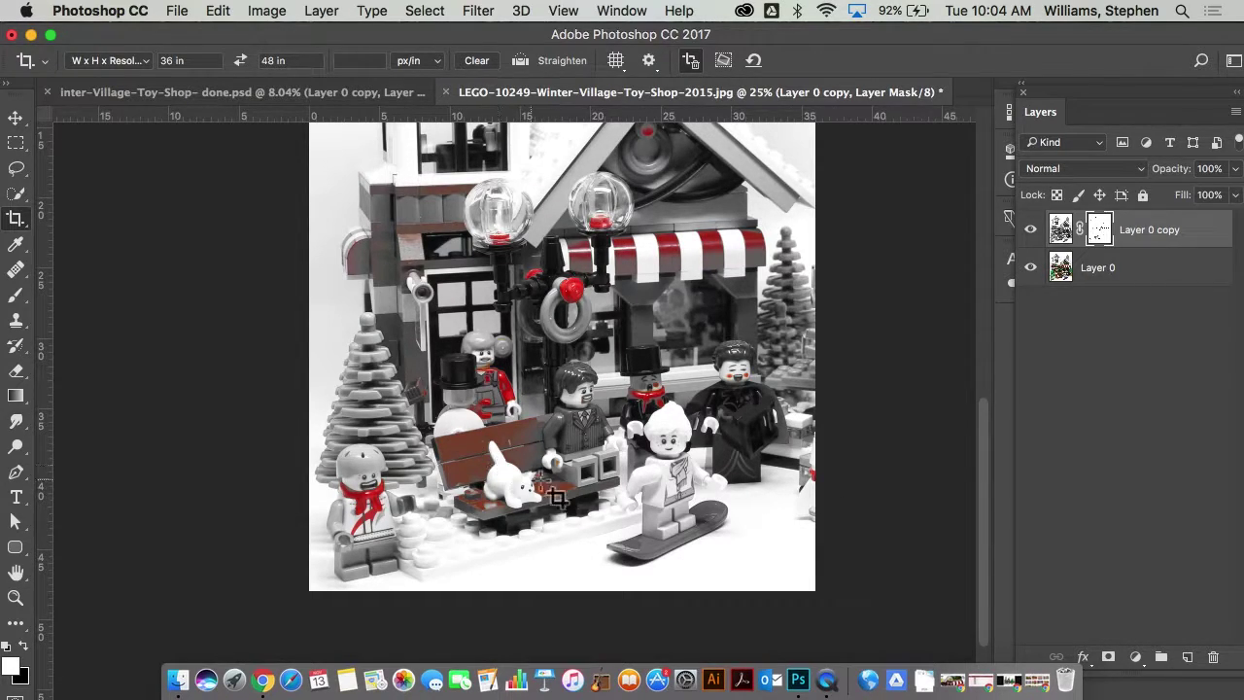
pyautogui.scroll(3, 492, 447)
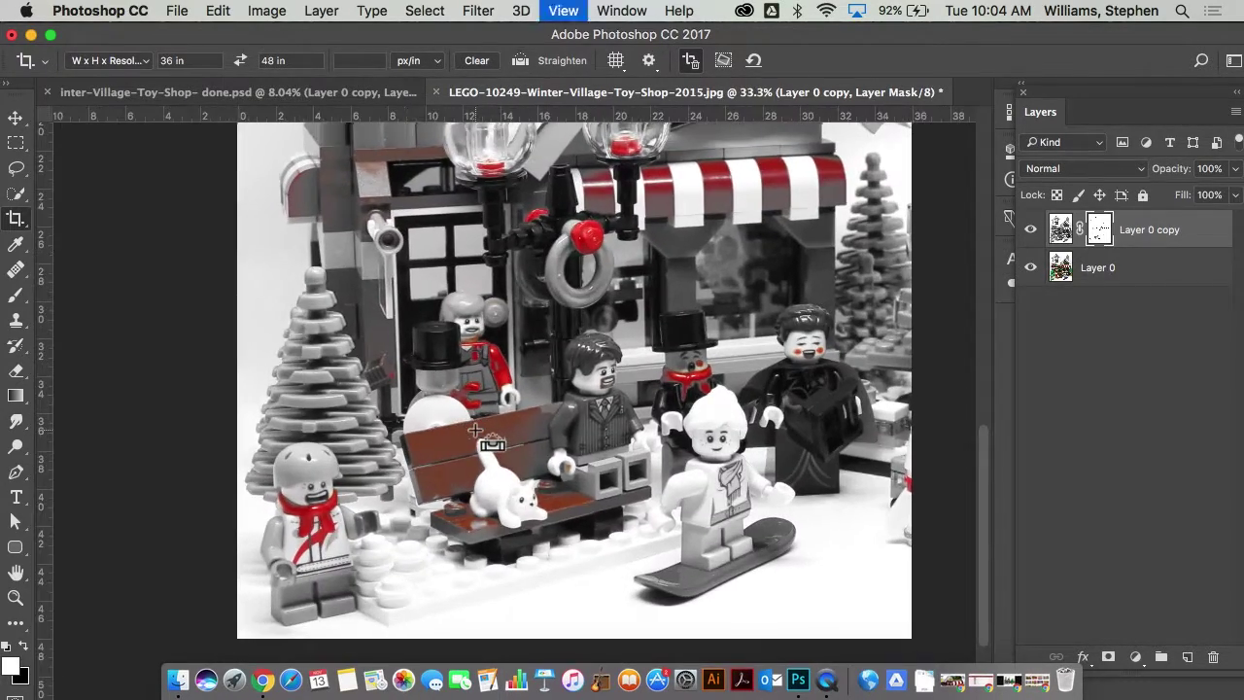
pyautogui.scroll(-3, 493, 447)
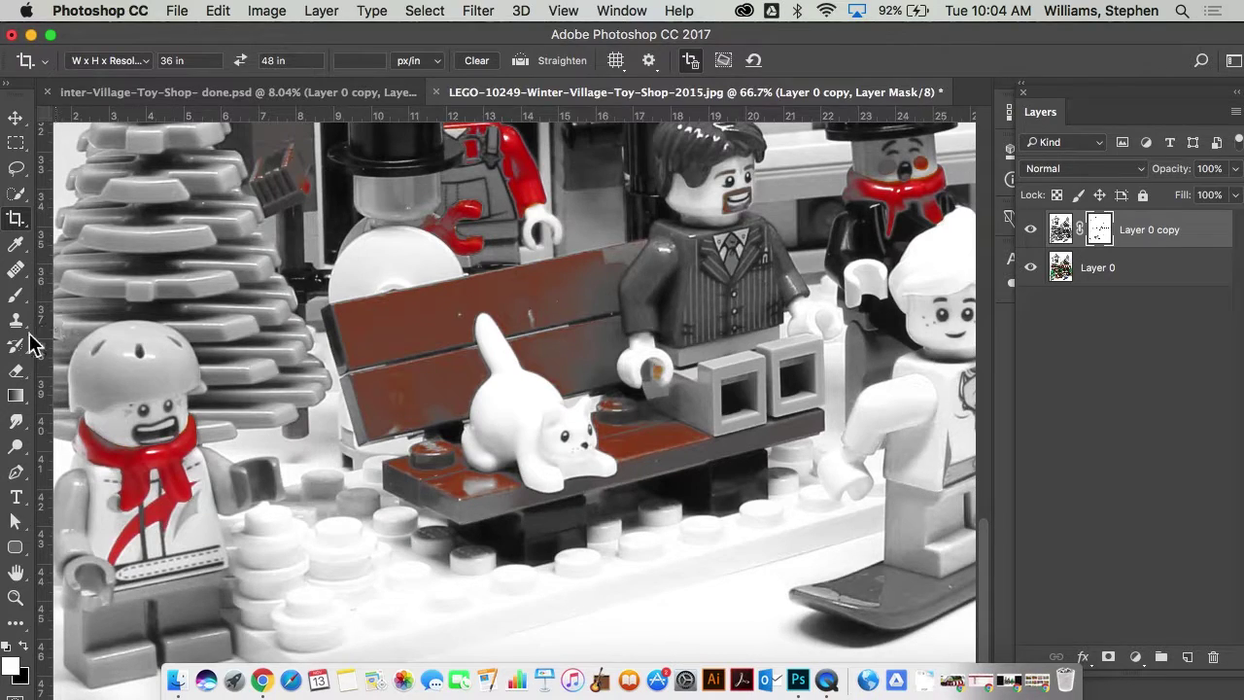
pyautogui.click(16, 293)
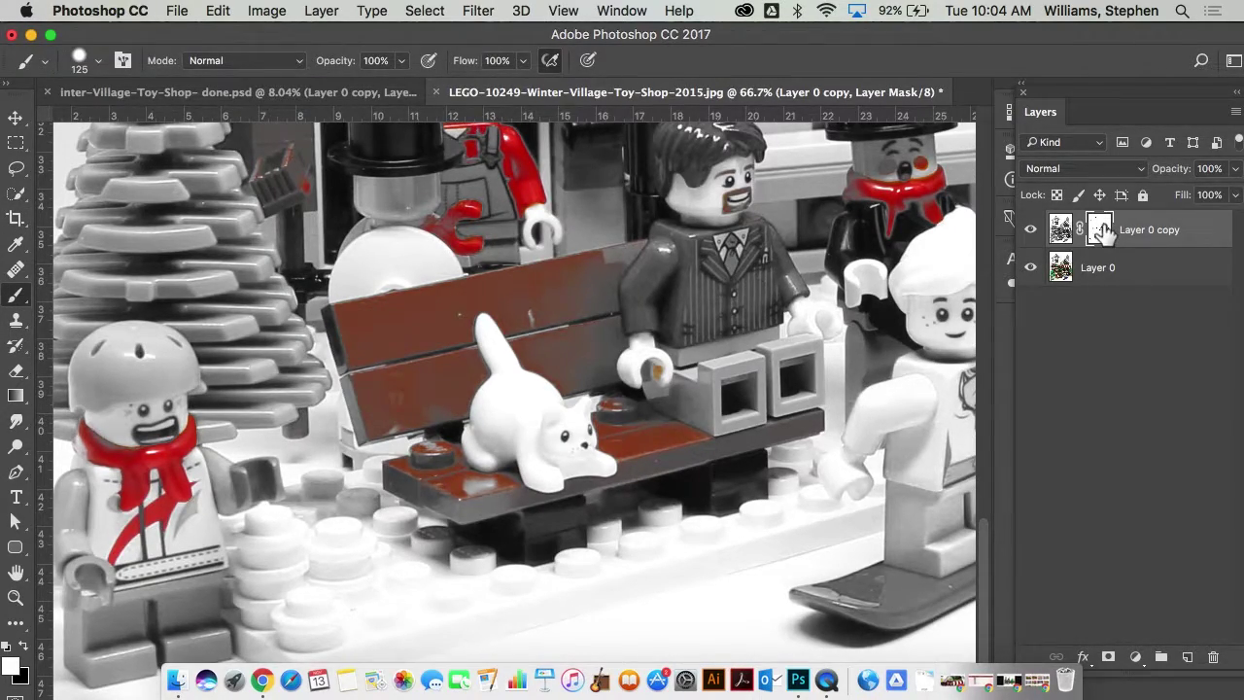
pyautogui.moveTo(583, 361)
pyautogui.mouseDown()
pyautogui.moveTo(580, 303)
pyautogui.moveTo(600, 306)
pyautogui.moveTo(592, 272)
pyautogui.moveTo(536, 260)
pyautogui.moveTo(564, 288)
pyautogui.mouseUp()
pyautogui.press('[')
pyautogui.press('[')
pyautogui.press('[')
pyautogui.press('[')
pyautogui.press('[')
pyautogui.press('[')
pyautogui.press('[')
pyautogui.press('[')
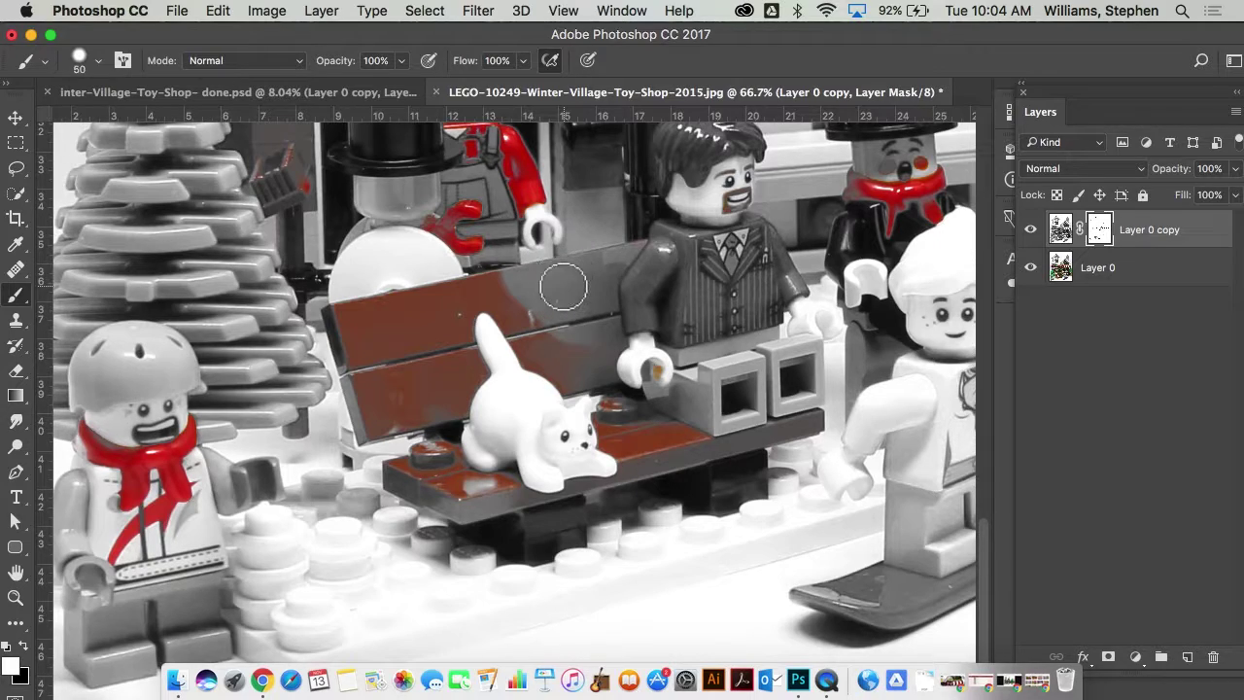
pyautogui.moveTo(546, 328)
pyautogui.mouseDown()
pyautogui.moveTo(485, 284)
pyautogui.moveTo(384, 301)
pyautogui.moveTo(345, 313)
pyautogui.moveTo(352, 363)
pyautogui.moveTo(343, 297)
pyautogui.moveTo(372, 297)
pyautogui.moveTo(379, 328)
pyautogui.moveTo(500, 257)
pyautogui.moveTo(493, 295)
pyautogui.moveTo(533, 341)
pyautogui.moveTo(515, 355)
pyautogui.moveTo(542, 360)
pyautogui.moveTo(431, 341)
pyautogui.moveTo(471, 319)
pyautogui.moveTo(454, 315)
pyautogui.moveTo(307, 375)
pyautogui.moveTo(508, 329)
pyautogui.moveTo(361, 408)
pyautogui.moveTo(500, 355)
pyautogui.moveTo(371, 390)
pyautogui.moveTo(477, 360)
pyautogui.moveTo(446, 412)
pyautogui.moveTo(391, 459)
pyautogui.moveTo(352, 449)
pyautogui.moveTo(351, 435)
pyautogui.moveTo(460, 387)
pyautogui.moveTo(383, 487)
pyautogui.moveTo(499, 401)
pyautogui.moveTo(431, 476)
pyautogui.moveTo(511, 418)
pyautogui.moveTo(455, 500)
pyautogui.moveTo(512, 339)
pyautogui.moveTo(500, 474)
pyautogui.moveTo(490, 357)
pyautogui.moveTo(500, 415)
pyautogui.moveTo(509, 409)
pyautogui.moveTo(541, 489)
pyautogui.moveTo(569, 387)
pyautogui.moveTo(642, 448)
pyautogui.moveTo(618, 445)
pyautogui.moveTo(619, 461)
pyautogui.moveTo(728, 429)
pyautogui.moveTo(663, 413)
pyautogui.moveTo(640, 360)
pyautogui.moveTo(668, 452)
pyautogui.moveTo(581, 416)
pyautogui.moveTo(557, 351)
pyautogui.moveTo(573, 382)
pyautogui.moveTo(521, 472)
pyautogui.moveTo(438, 485)
pyautogui.moveTo(521, 339)
pyautogui.mouseUp()
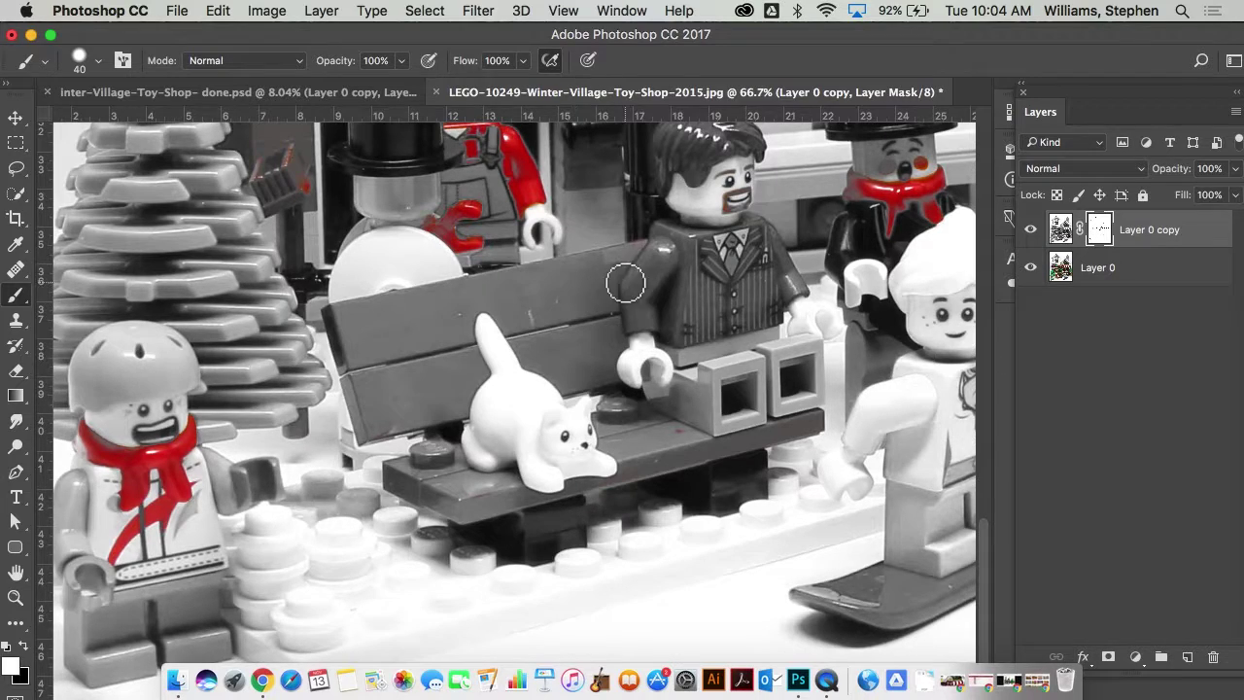
# Step: Select the snowboard on the Layer 0 copy image with the Quick Selection tool, excluding the figure's feet and the shadow
pyautogui.moveTo(833, 356); pyautogui.dragTo(453, 278)
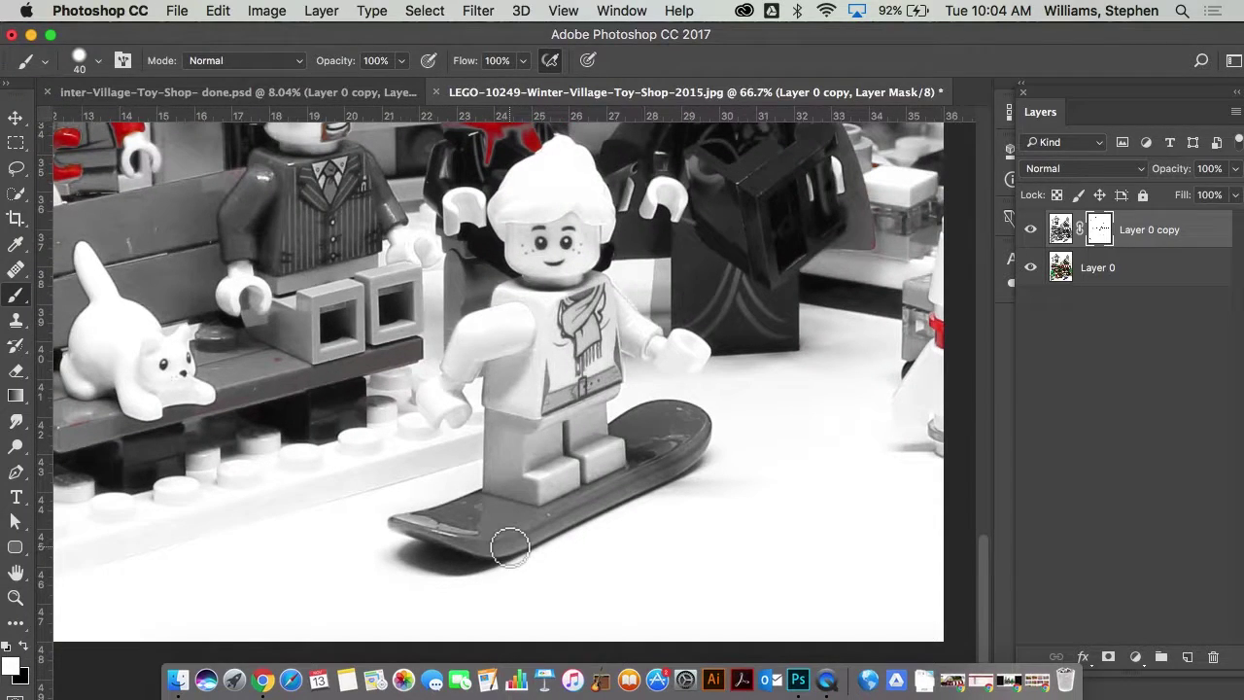
pyautogui.click(1031, 231)
pyautogui.click(1031, 230)
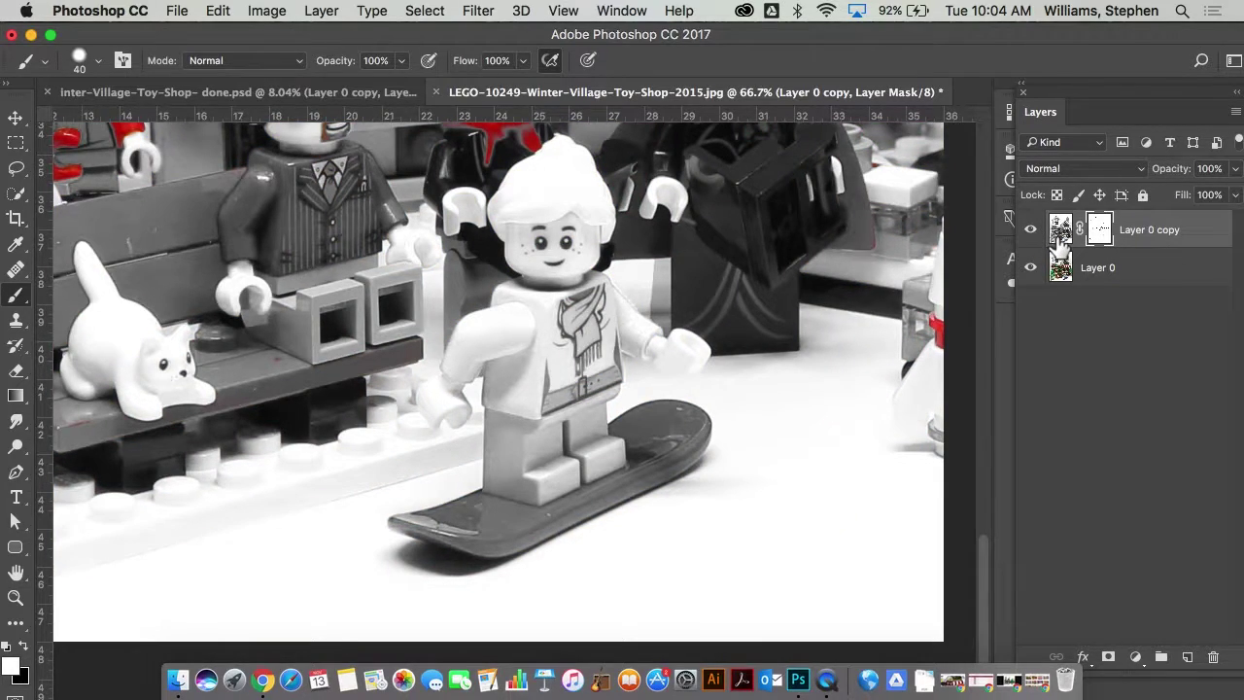
pyautogui.click(1060, 233)
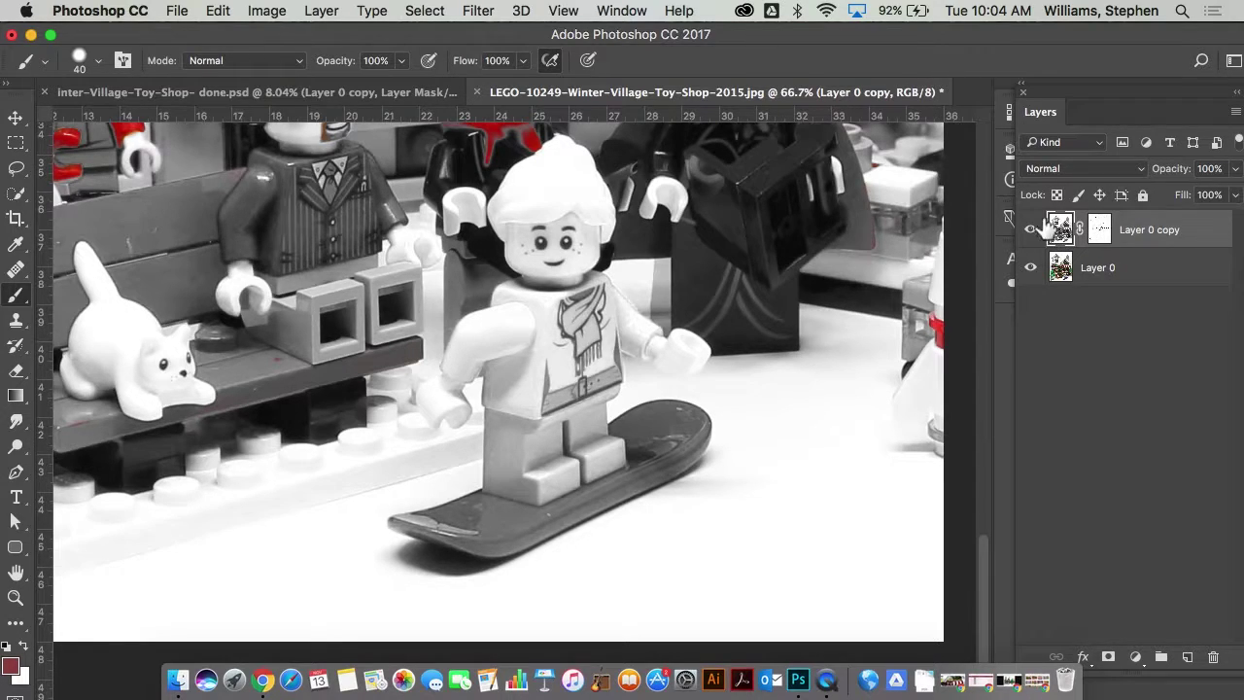
pyautogui.click(16, 194)
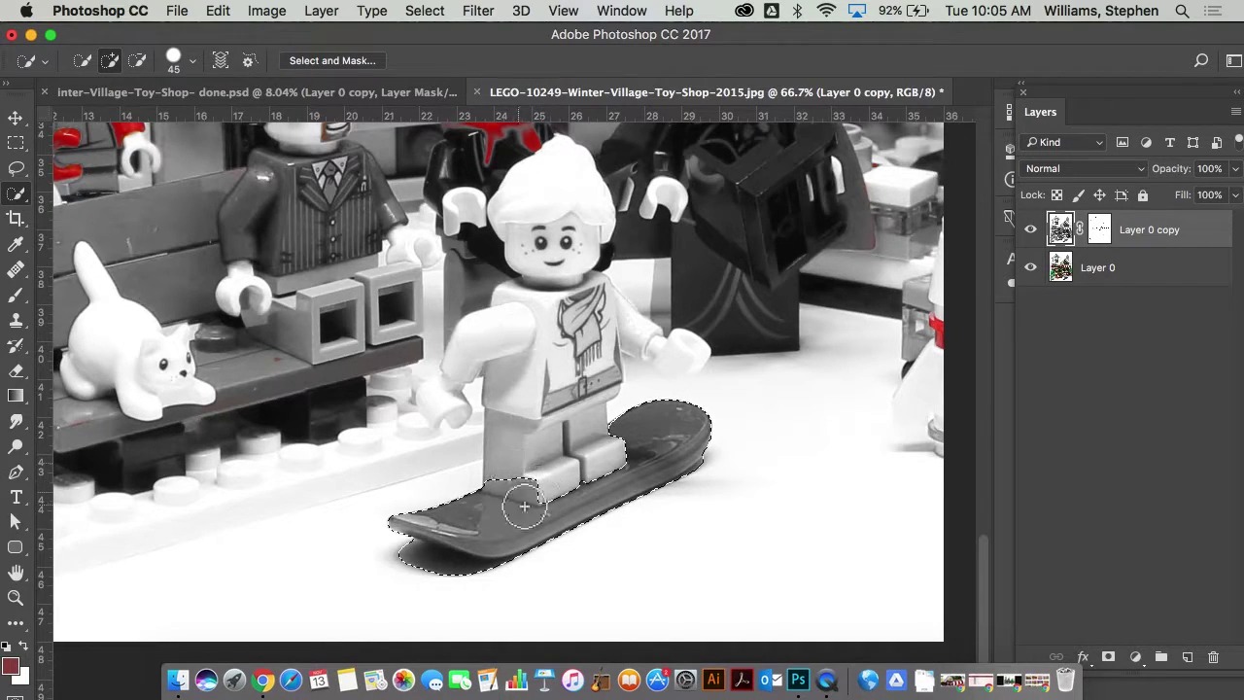
pyautogui.moveTo(522, 499)
pyautogui.mouseDown()
pyautogui.moveTo(398, 564)
pyautogui.moveTo(448, 577)
pyautogui.mouseUp()
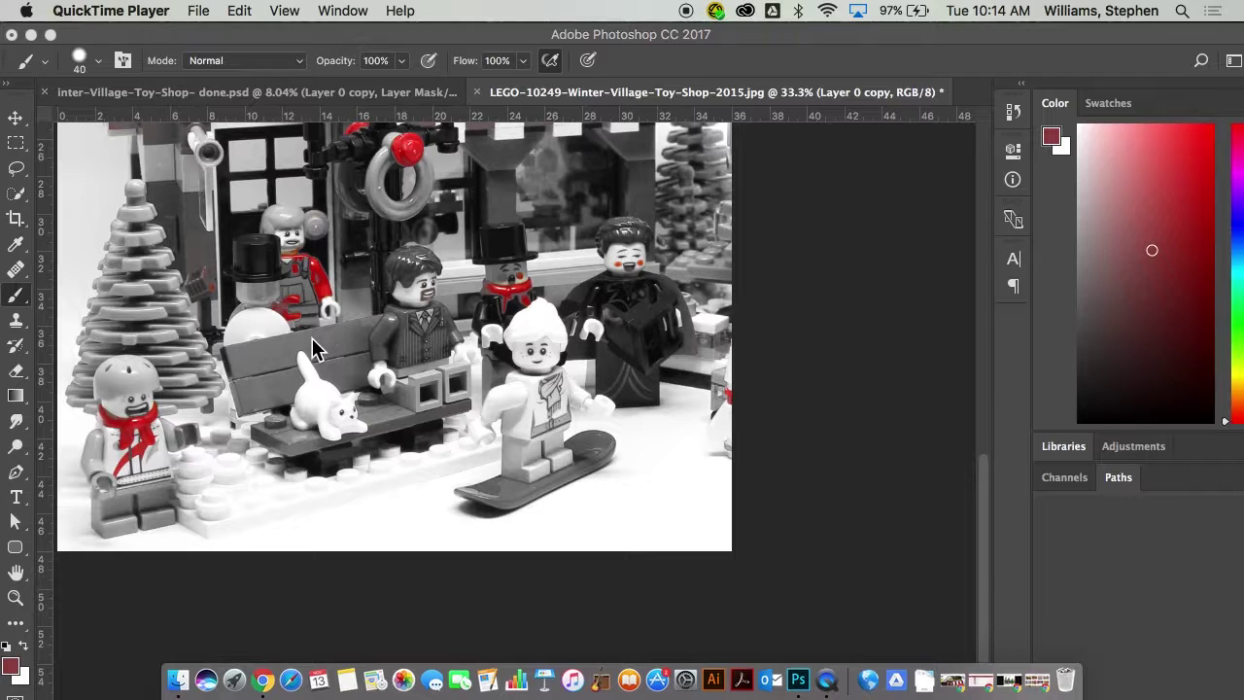
# Step: Compare the selected snowboard with its original color by temporarily hiding Layer 0 copy
pyautogui.click(586, 464)
pyautogui.moveTo(588, 462); pyautogui.dragTo(463, 516)
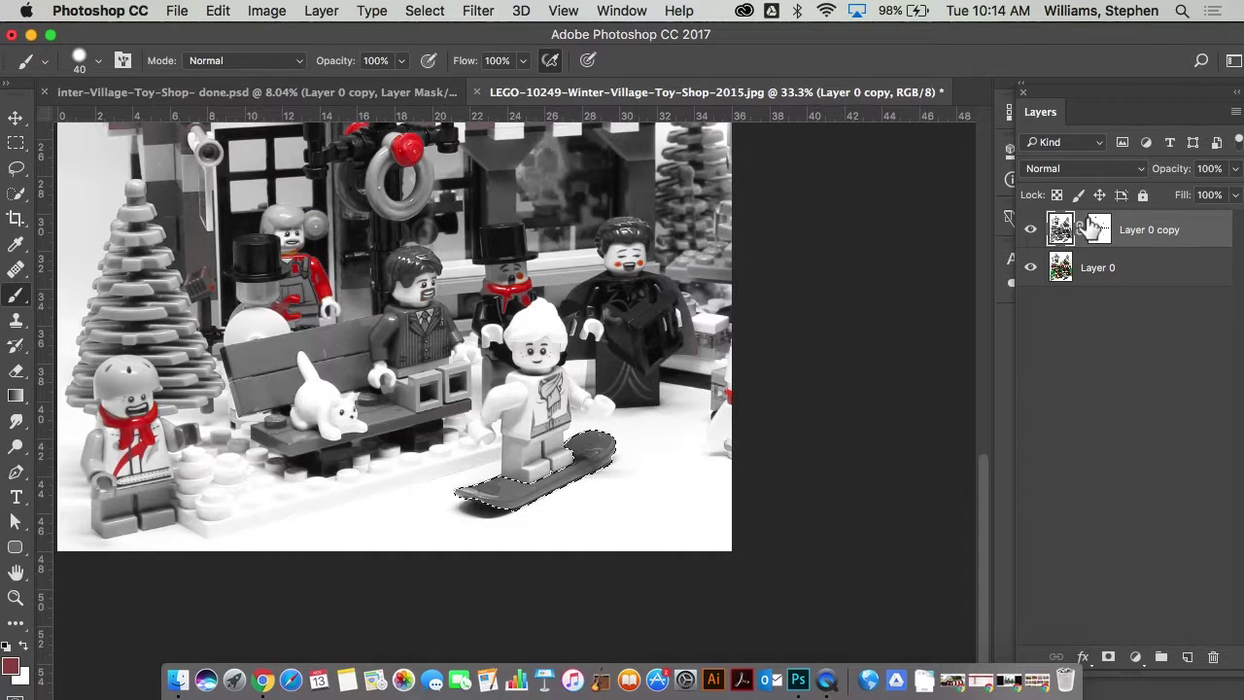
pyautogui.click(1030, 231)
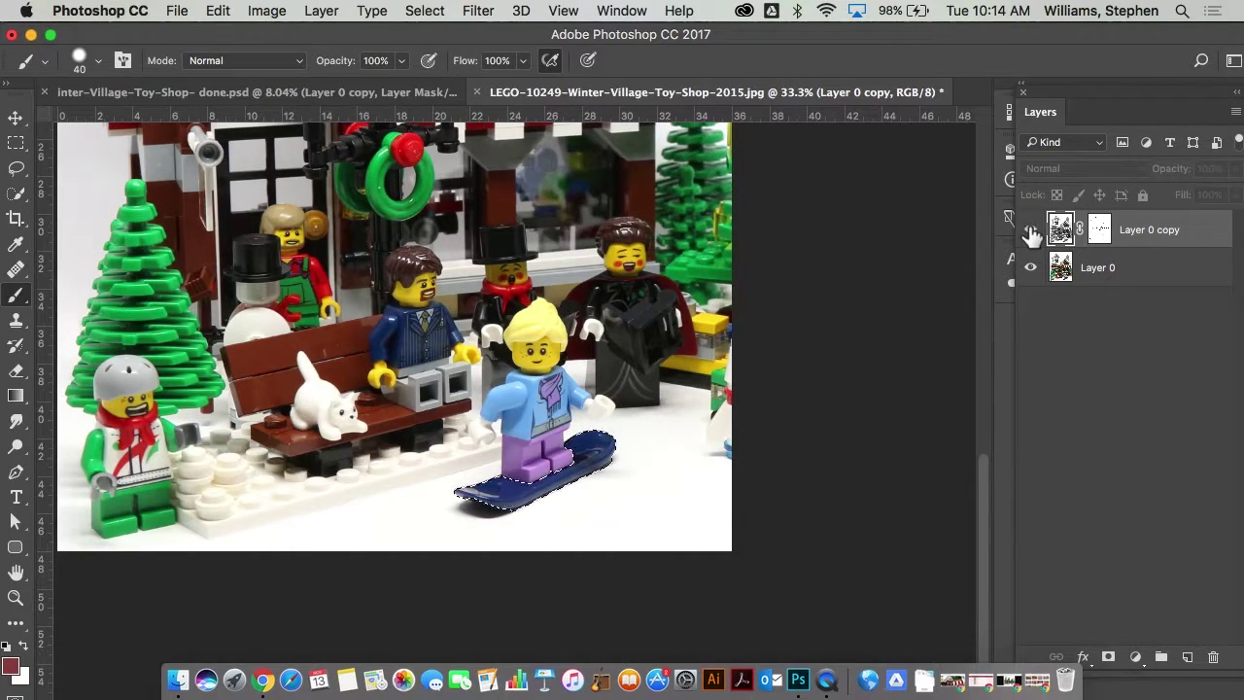
pyautogui.click(1030, 230)
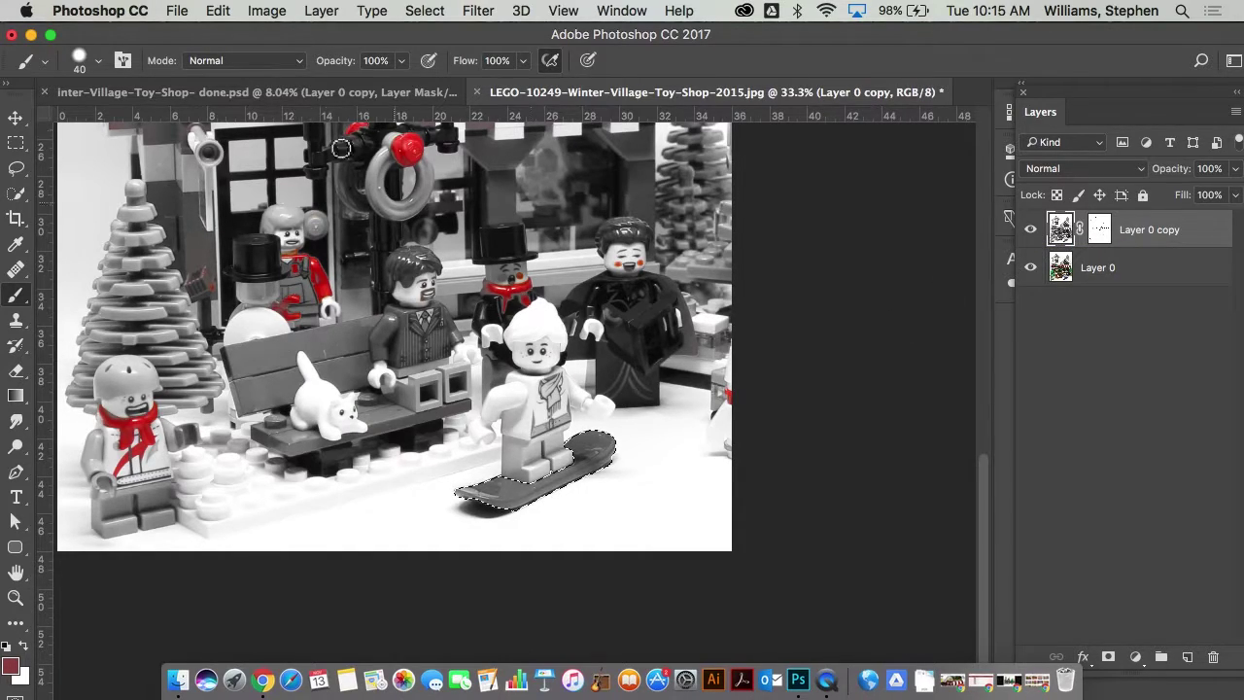
# Step: Colorize the selected snowboard red using Hue/Saturation with hue 0, saturation 54 and lightness 0, and deselect it
pyautogui.click(272, 12)
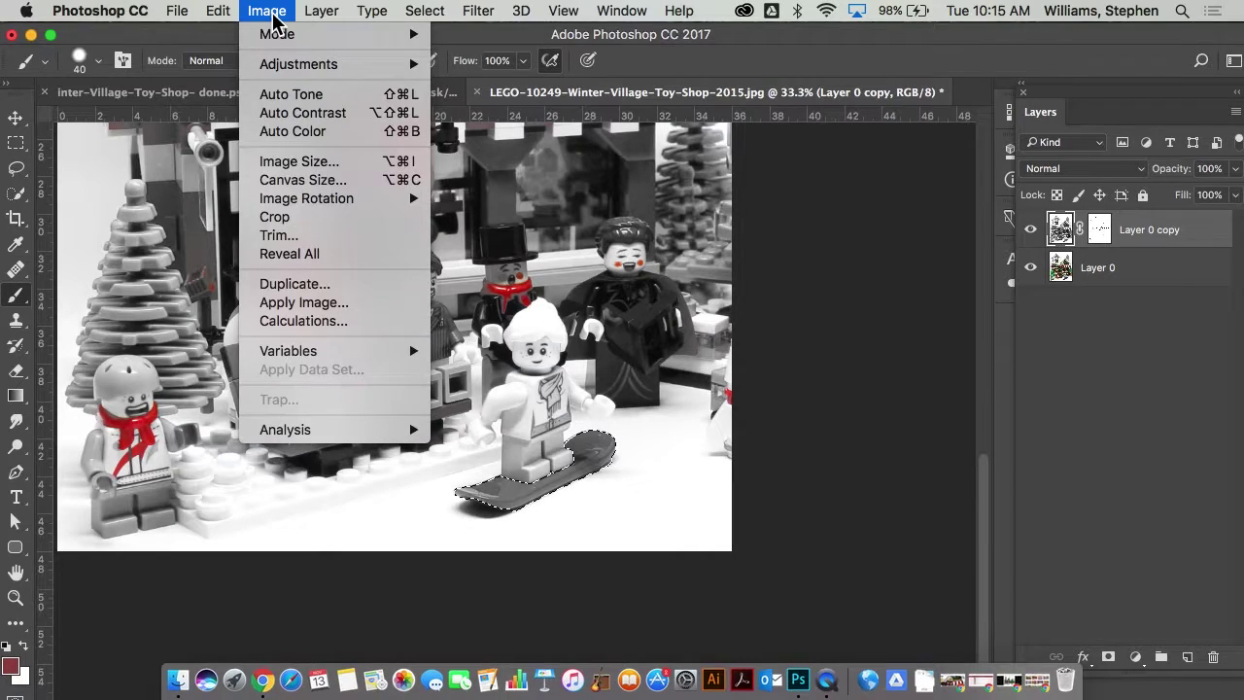
pyautogui.moveTo(306, 64)
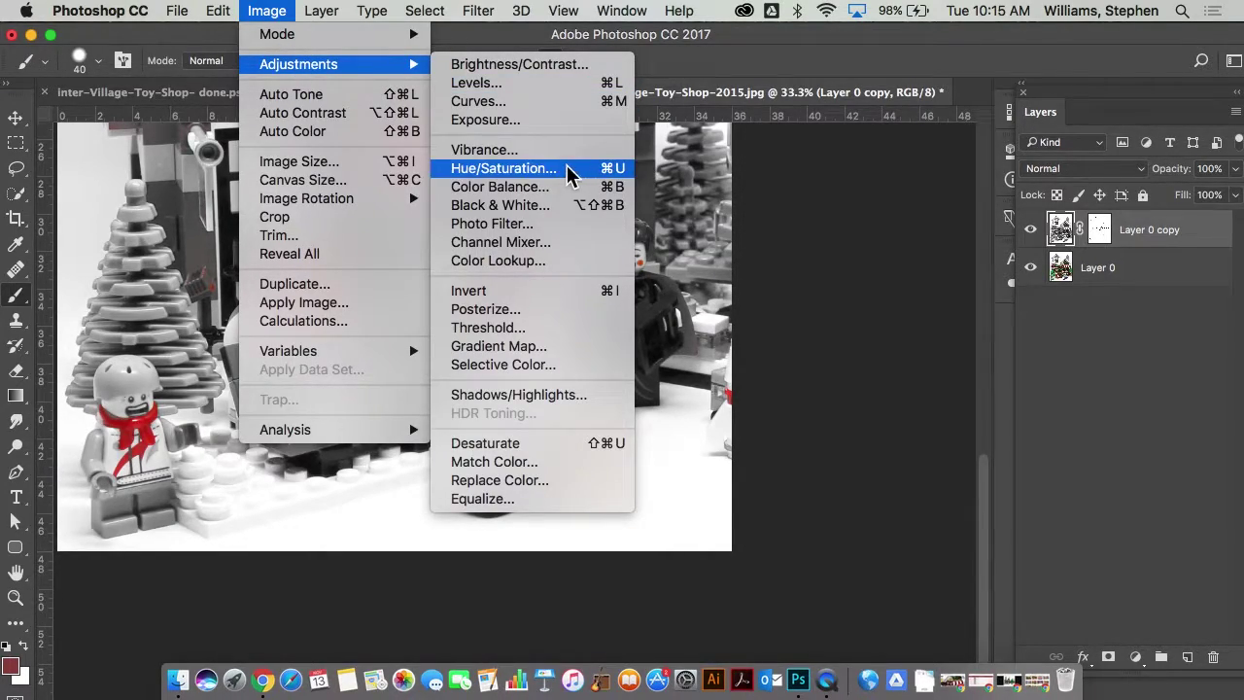
pyautogui.click(503, 168)
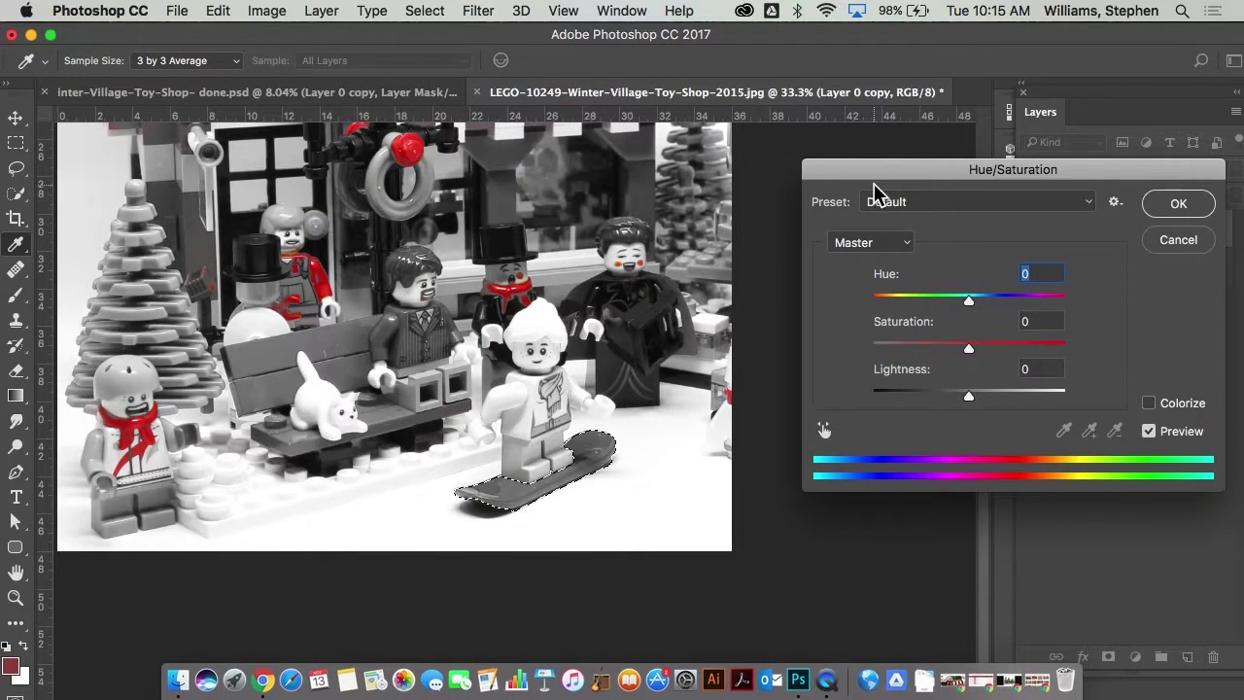
pyautogui.moveTo(896, 180); pyautogui.dragTo(788, 144)
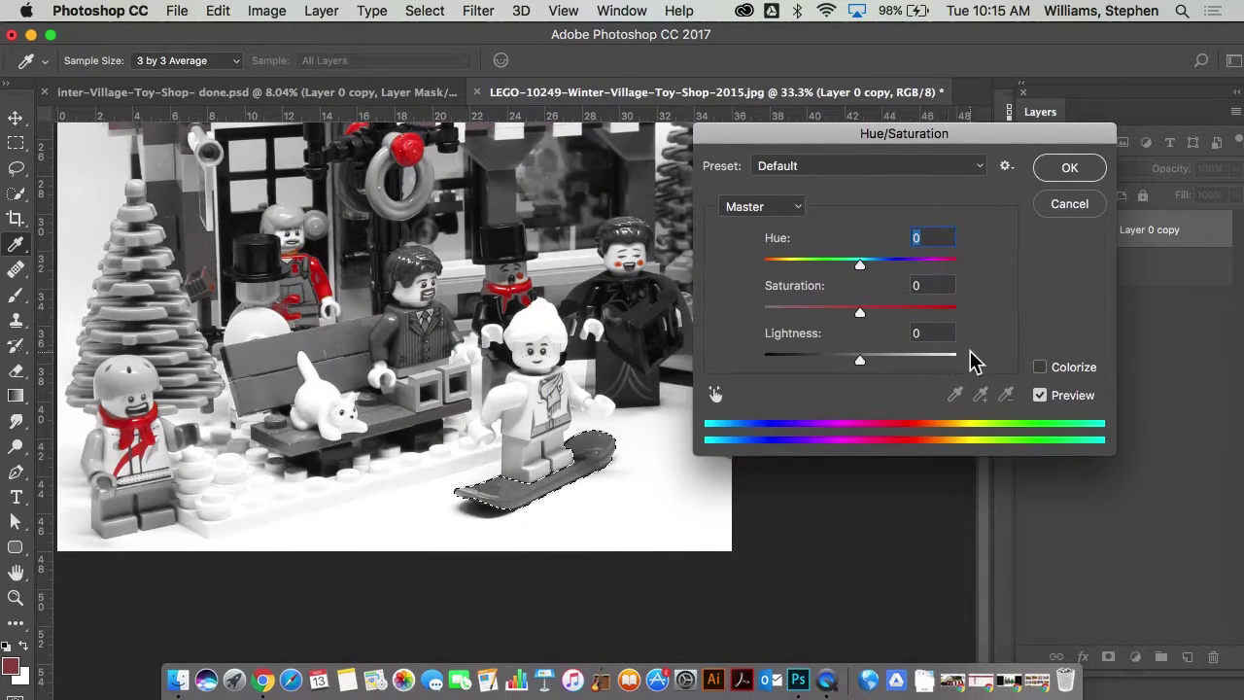
pyautogui.click(1041, 368)
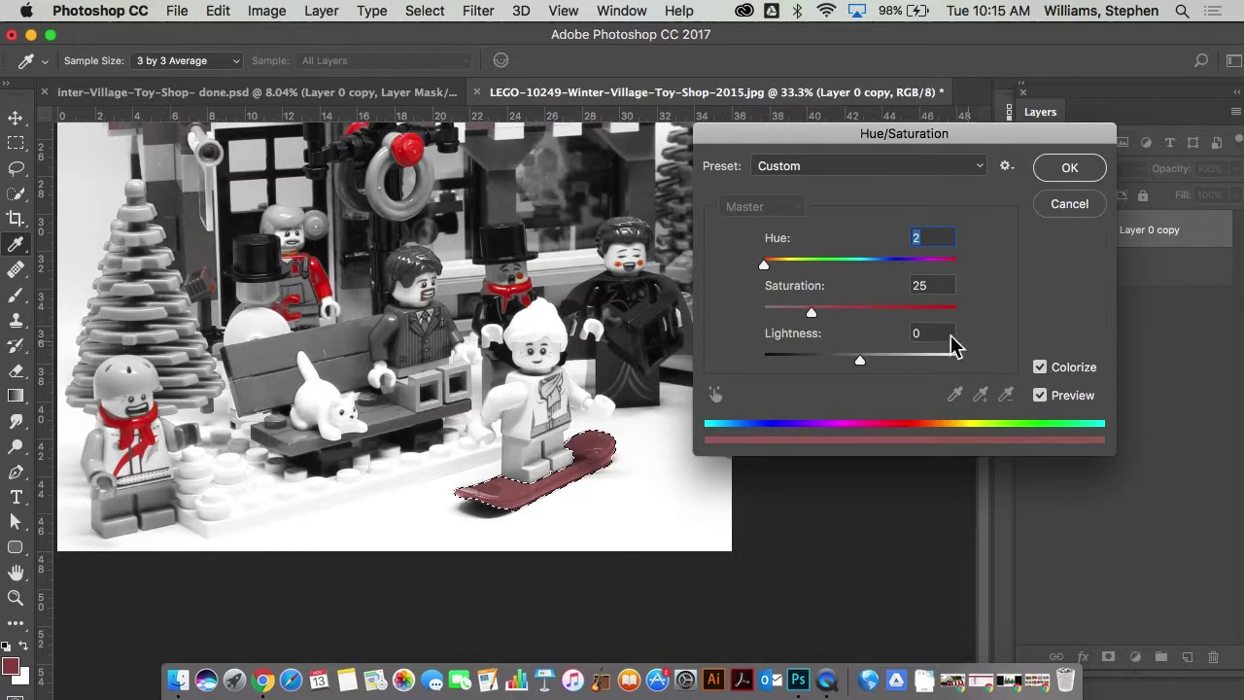
pyautogui.moveTo(812, 317); pyautogui.dragTo(867, 313)
pyautogui.moveTo(765, 265); pyautogui.dragTo(731, 263)
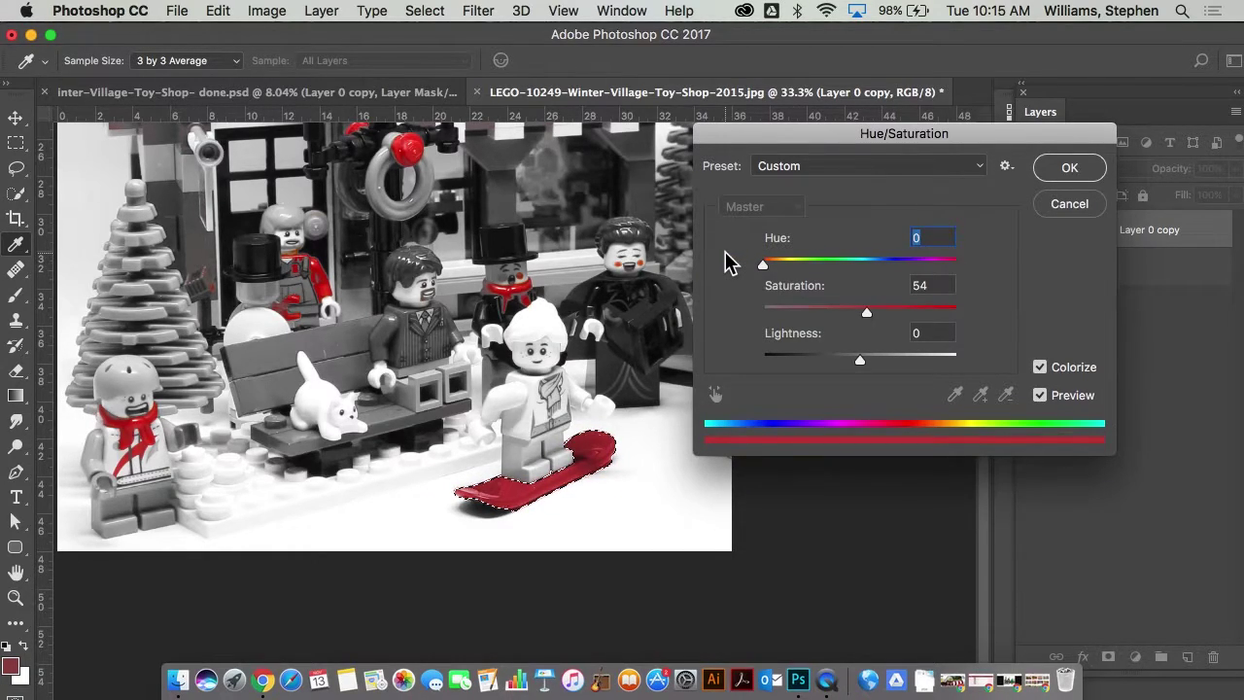
pyautogui.click(1069, 167)
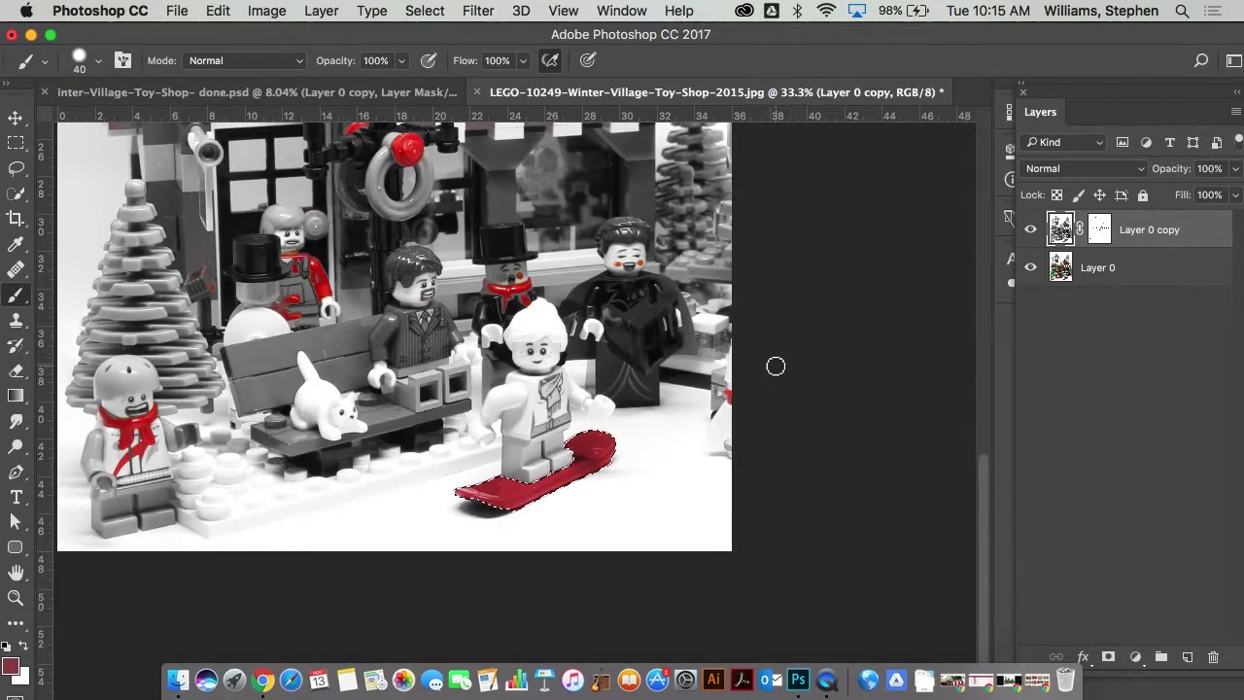
pyautogui.press('super+d')
# Step: Open the print setup for the Daenerys printer and set the paper size to 36"x48" (ARCH E)
pyautogui.press('super+p')
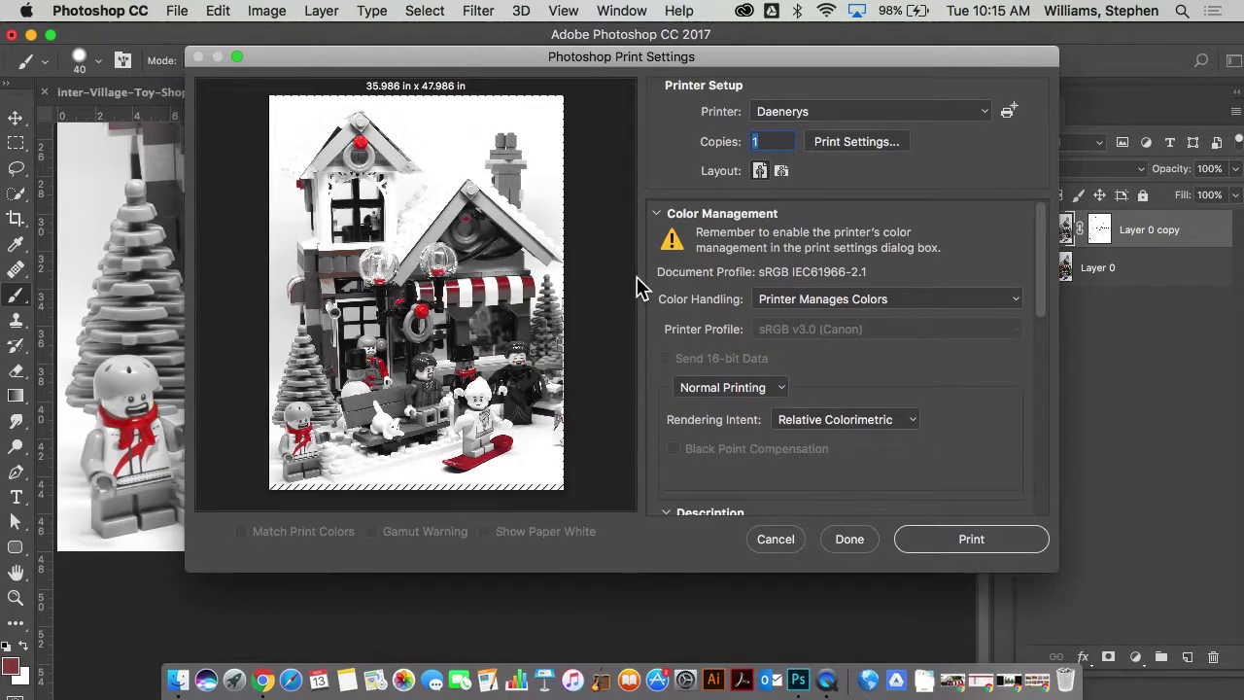
pyautogui.click(914, 116)
pyautogui.click(914, 119)
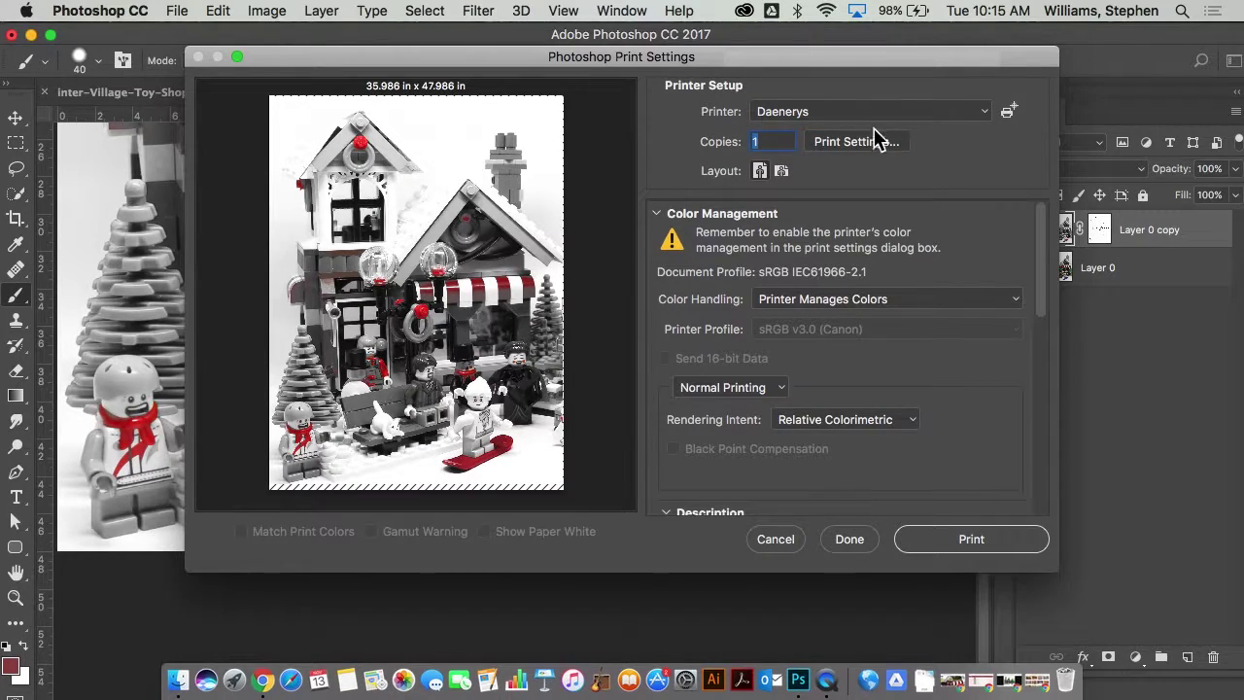
pyautogui.click(864, 144)
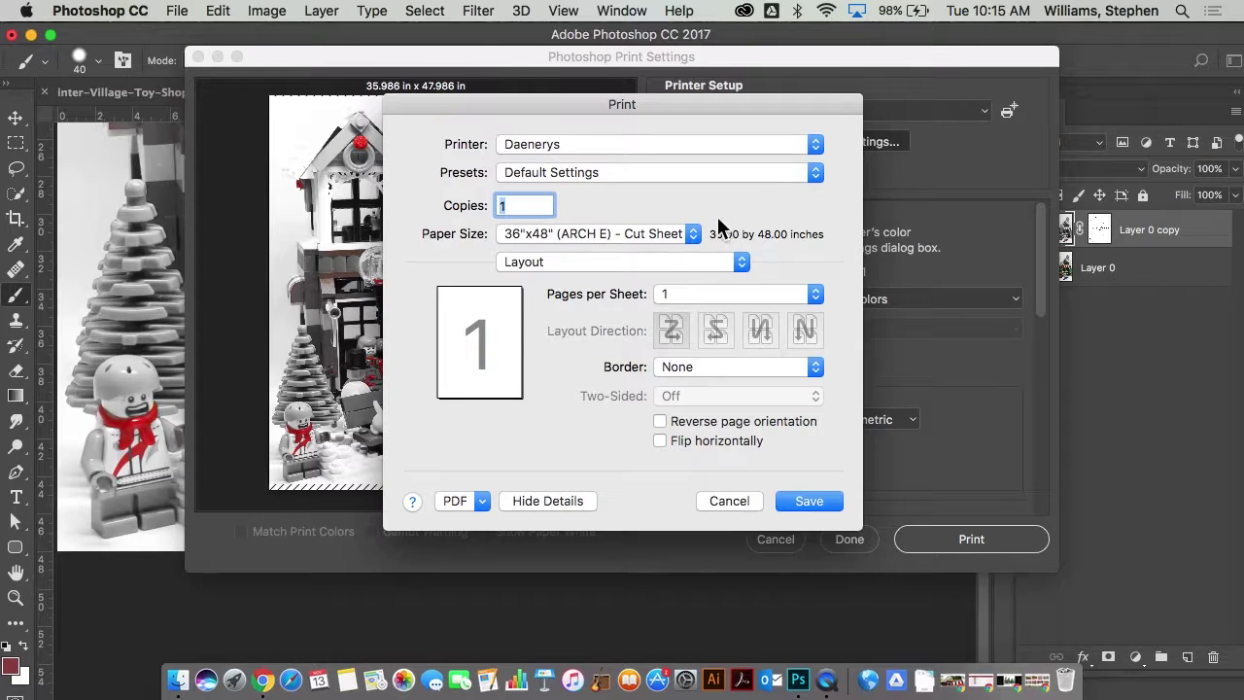
pyautogui.click(653, 234)
pyautogui.moveTo(651, 233)
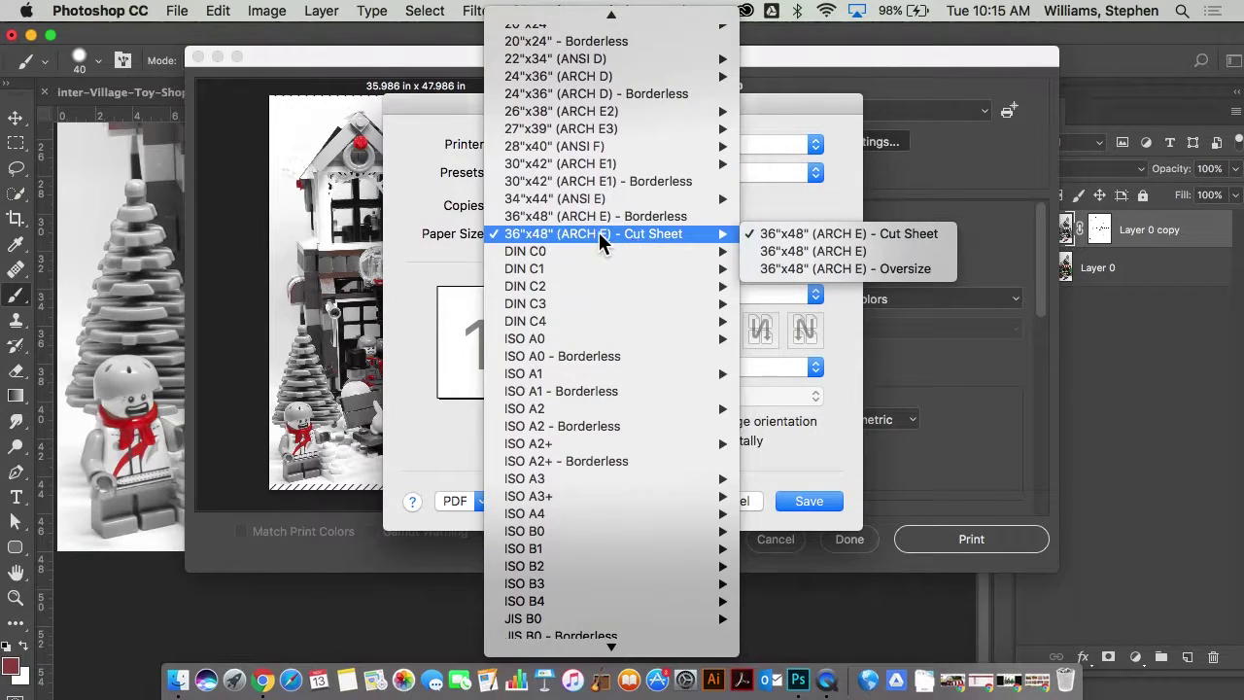
pyautogui.click(800, 249)
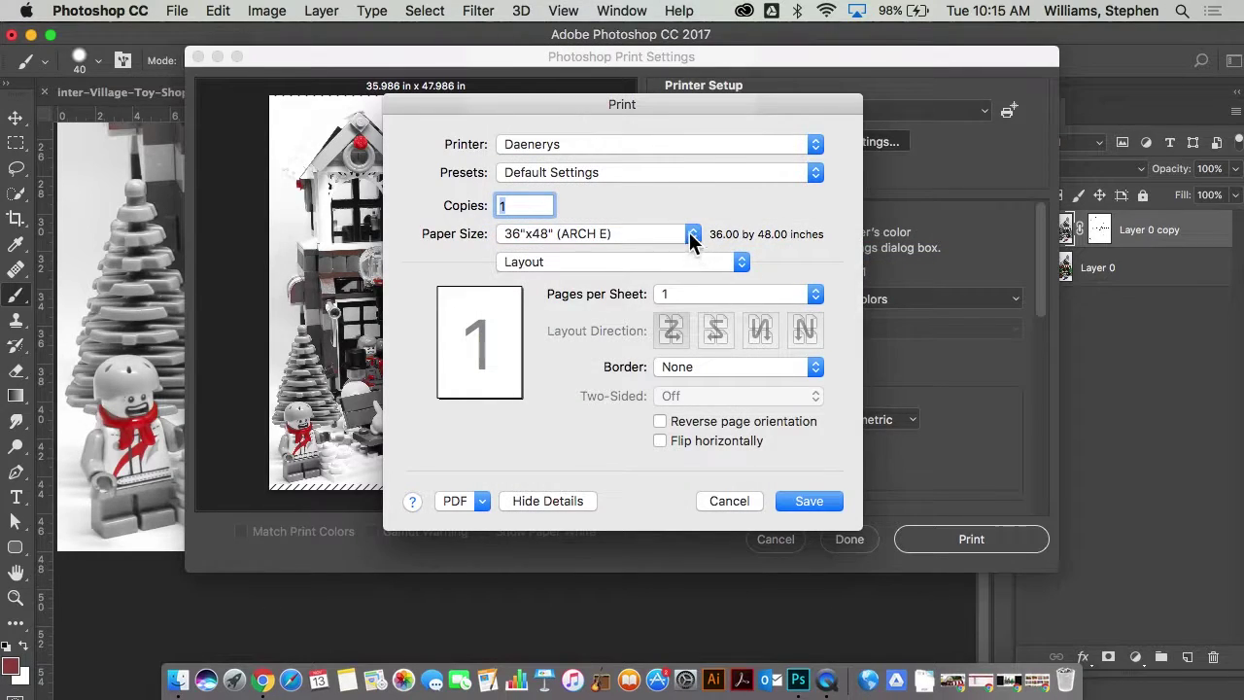
pyautogui.click(689, 236)
pyautogui.moveTo(683, 241)
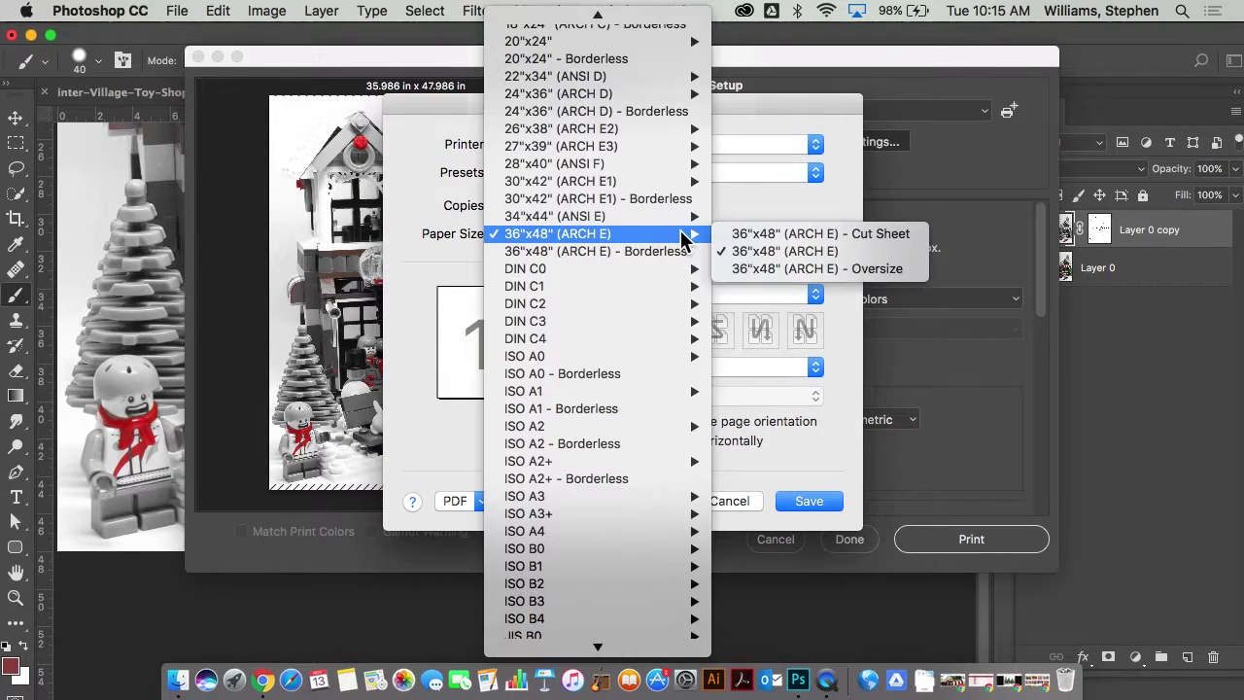
pyautogui.click(792, 249)
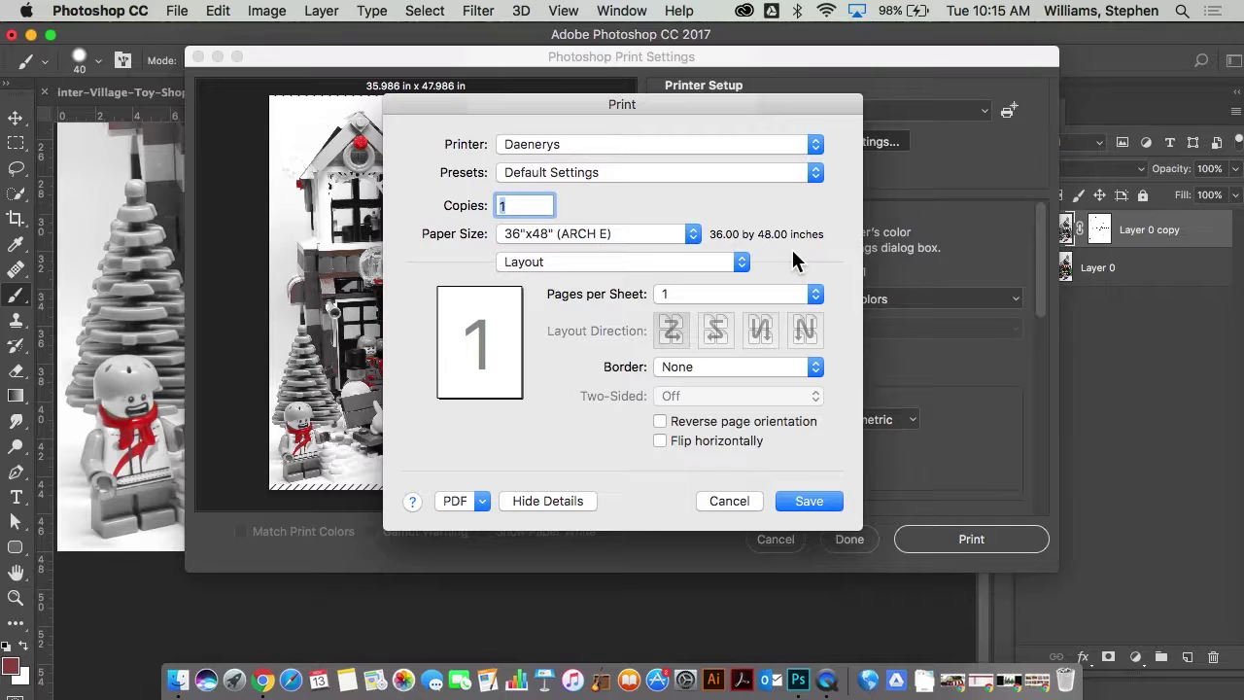
# Step: Set the print paper source to Roll Paper 2 and the roll width to 36 in. (914.4mm), and save the printer settings
pyautogui.click(699, 263)
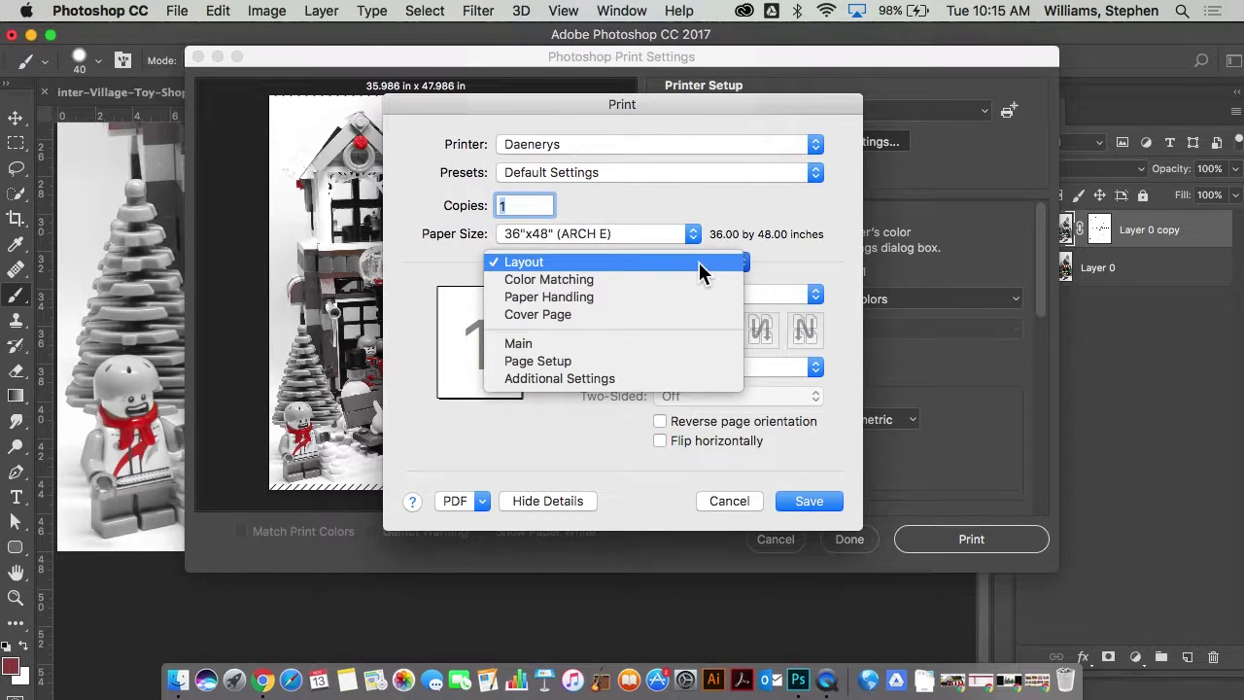
pyautogui.click(569, 341)
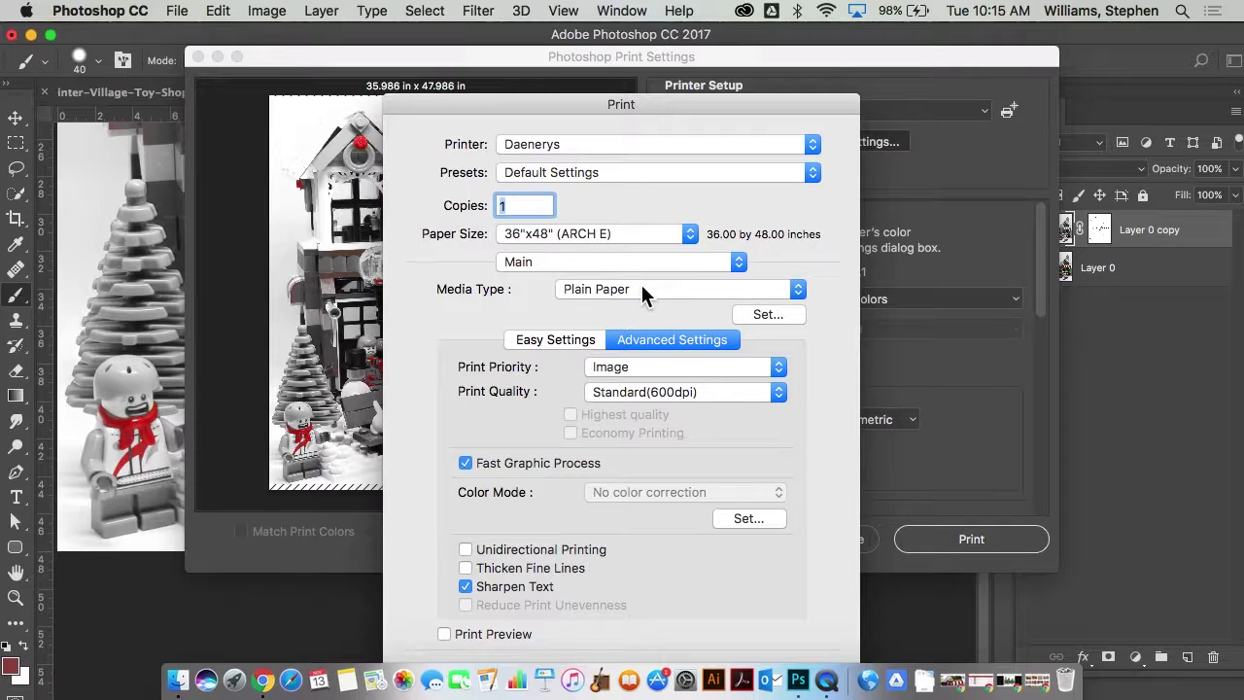
pyautogui.click(633, 261)
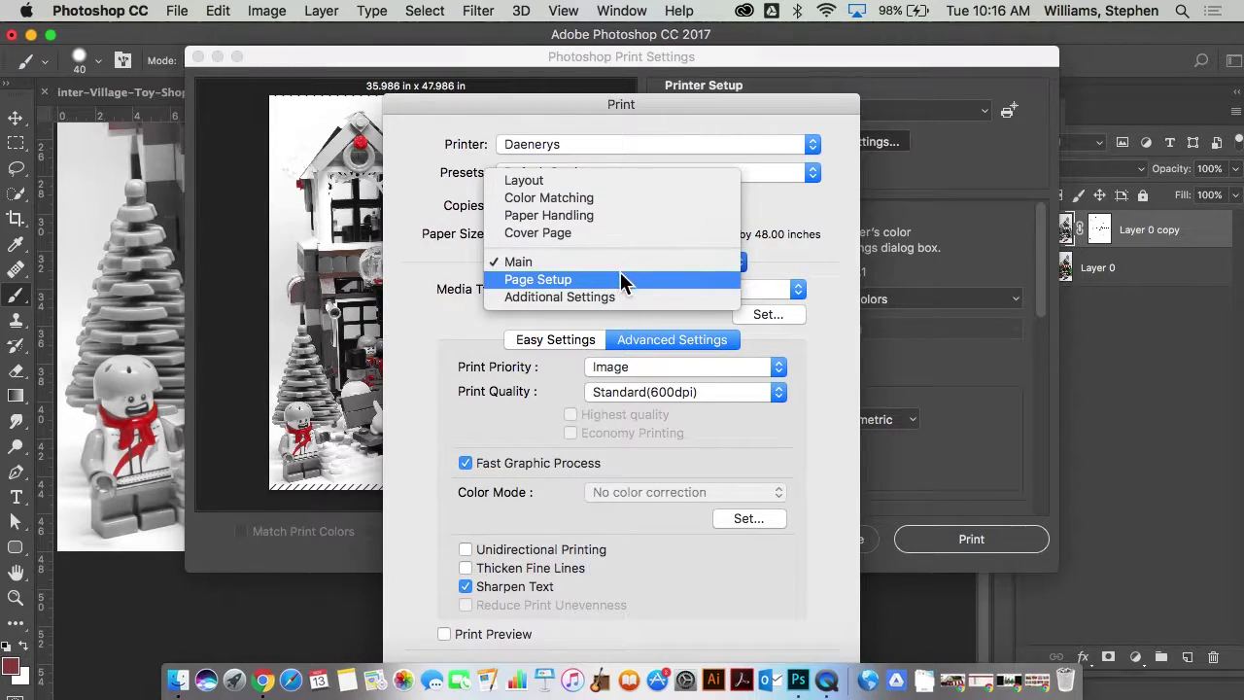
pyautogui.click(621, 278)
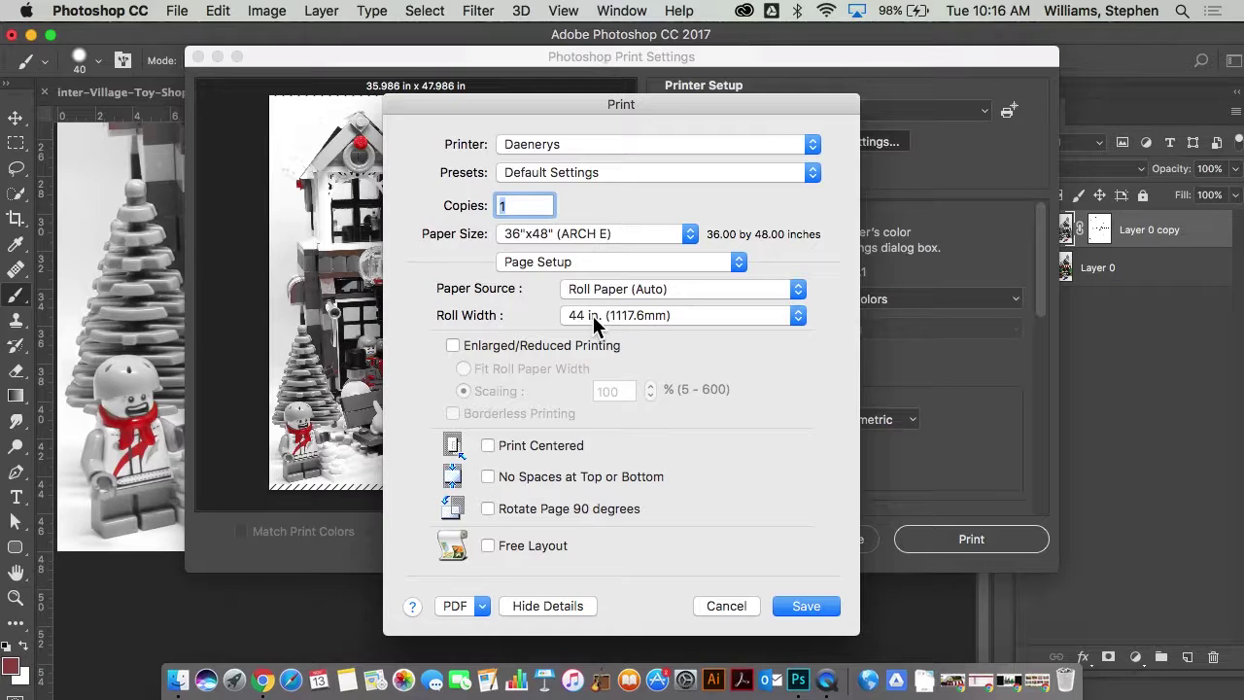
pyautogui.click(629, 288)
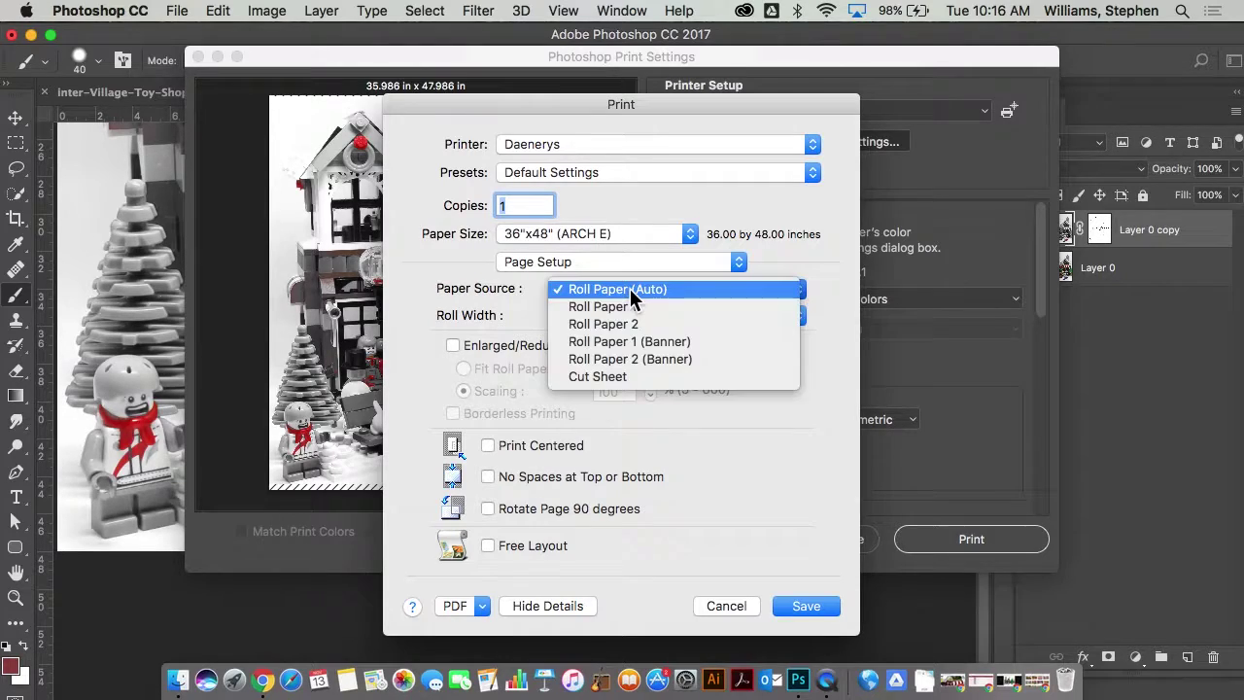
pyautogui.click(626, 323)
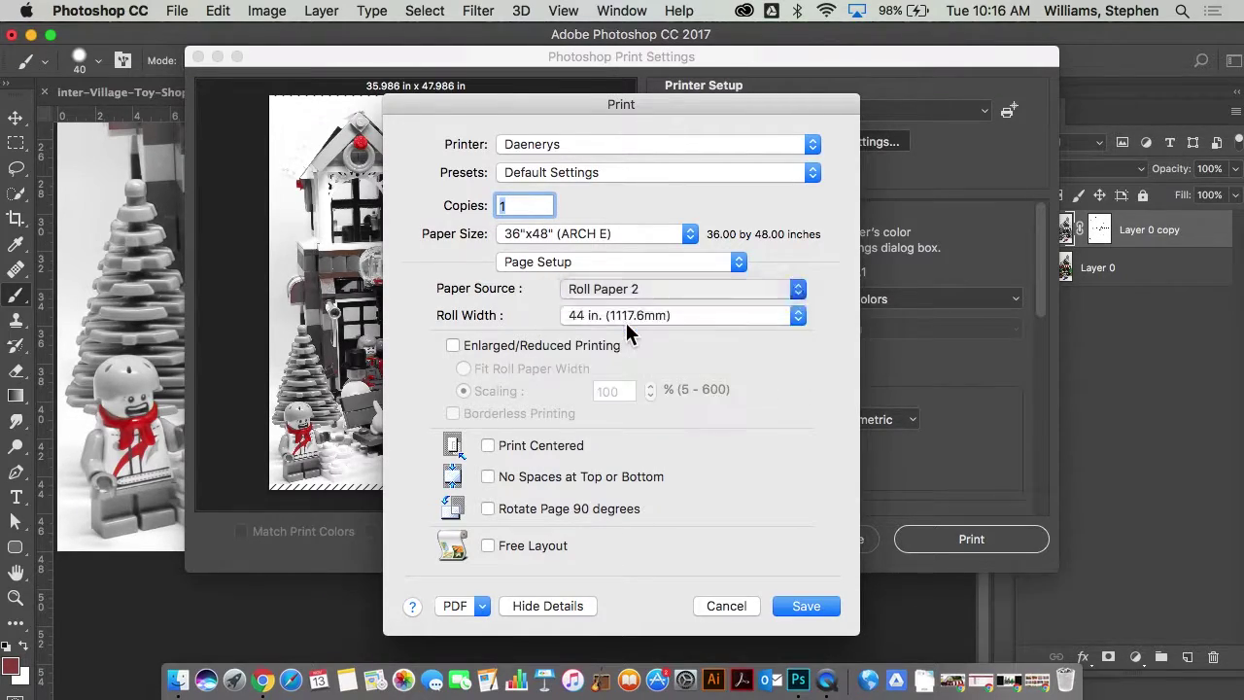
pyautogui.click(632, 315)
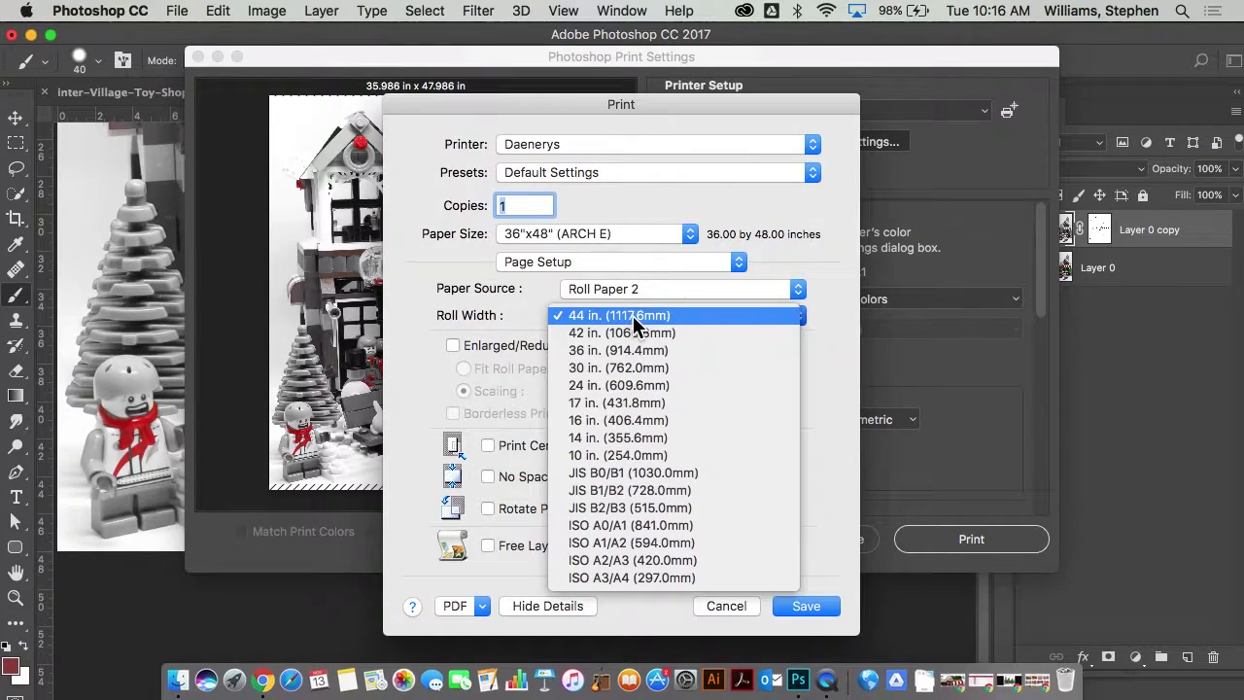
pyautogui.click(627, 350)
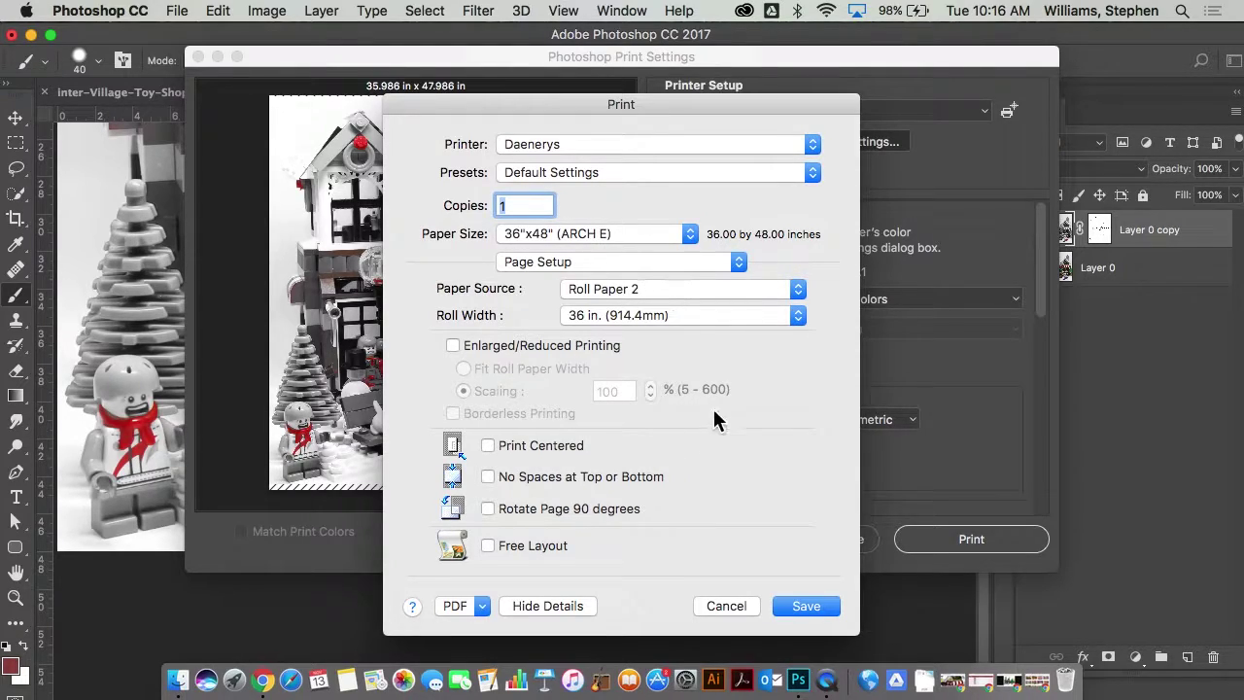
pyautogui.click(816, 602)
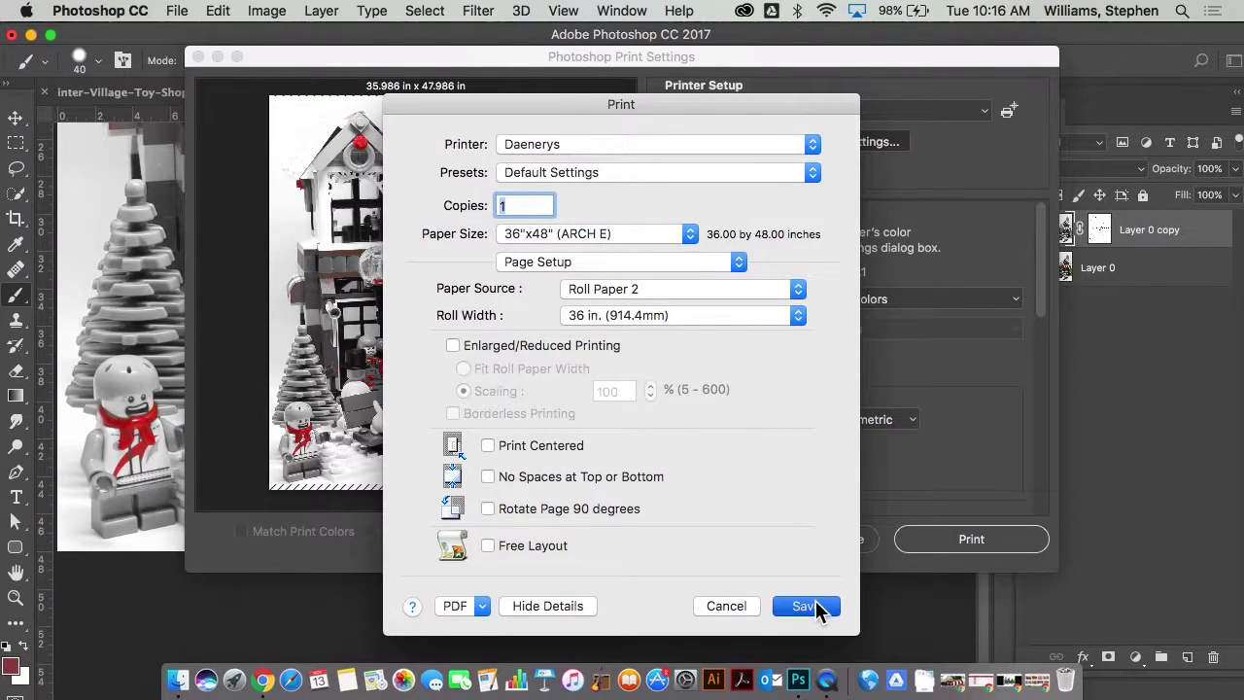